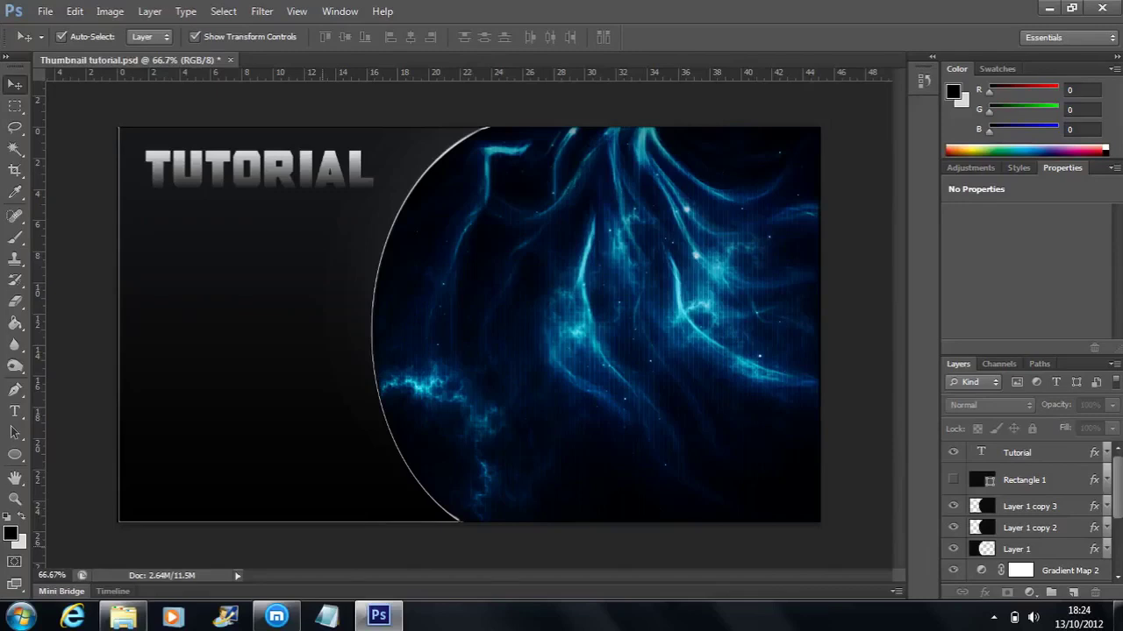
Step: Switch to the browser to view the thumbnails of the uploaded YouTube videos, and return to Photoshop
mouse_move(276, 617)
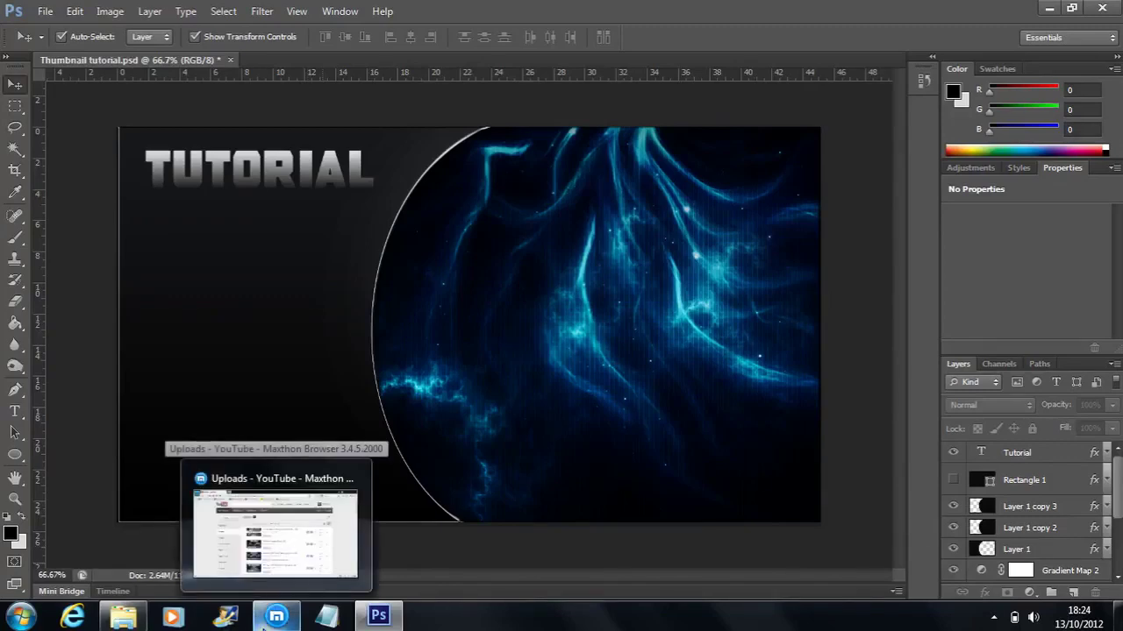
click(272, 549)
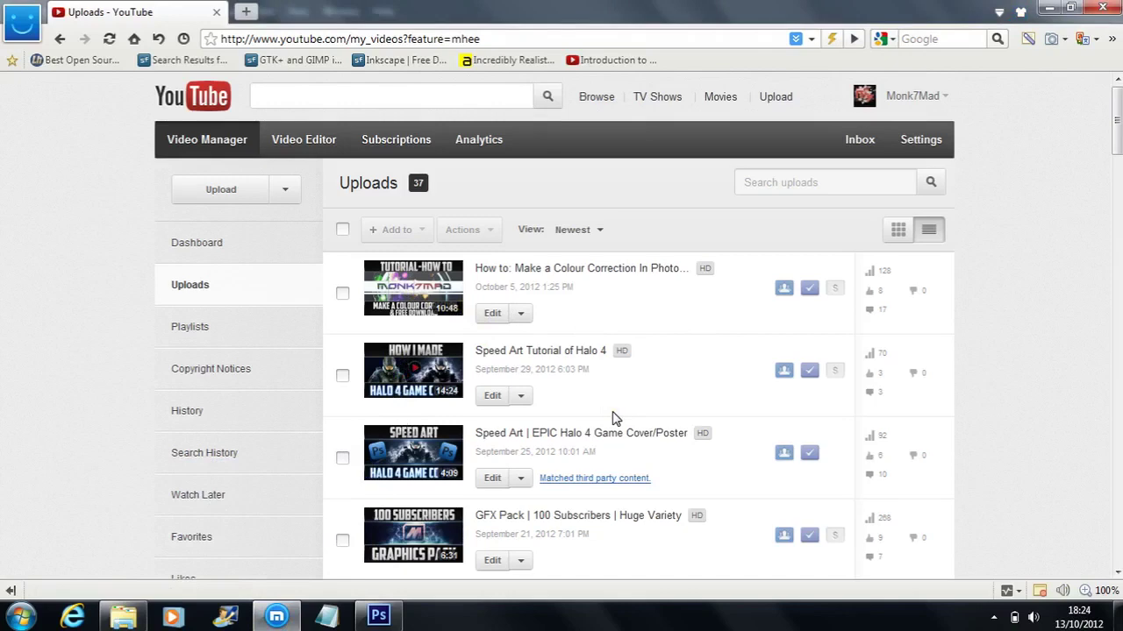
key(alt+Tab)
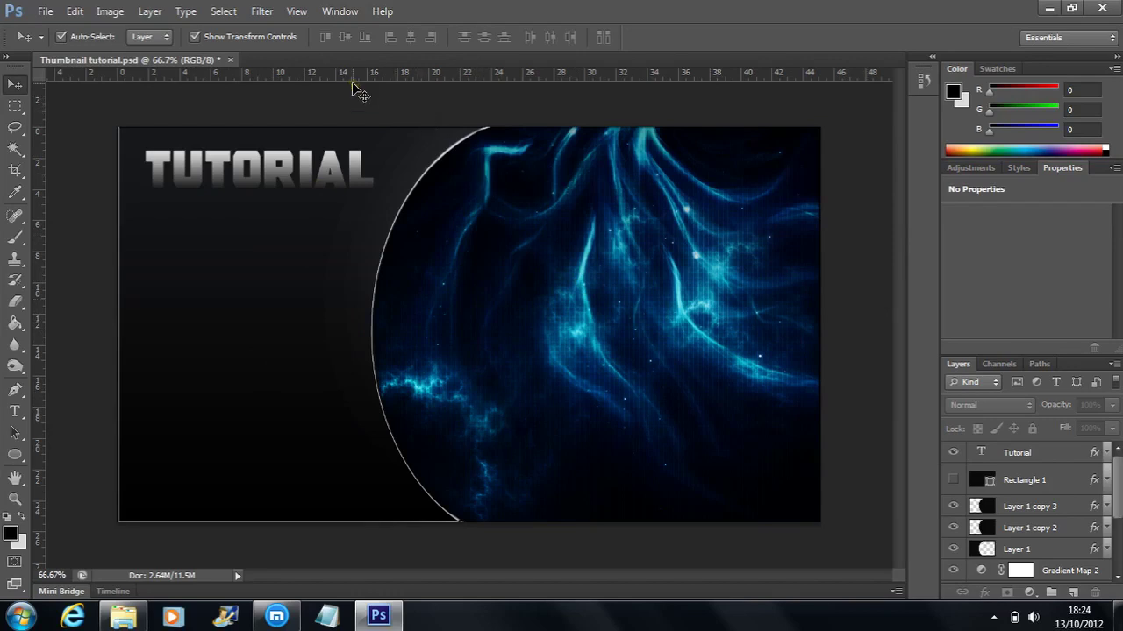
Step: Create a 1280 × 720 pixel document with a white background and fill a new layer with black
key(ctrl+n)
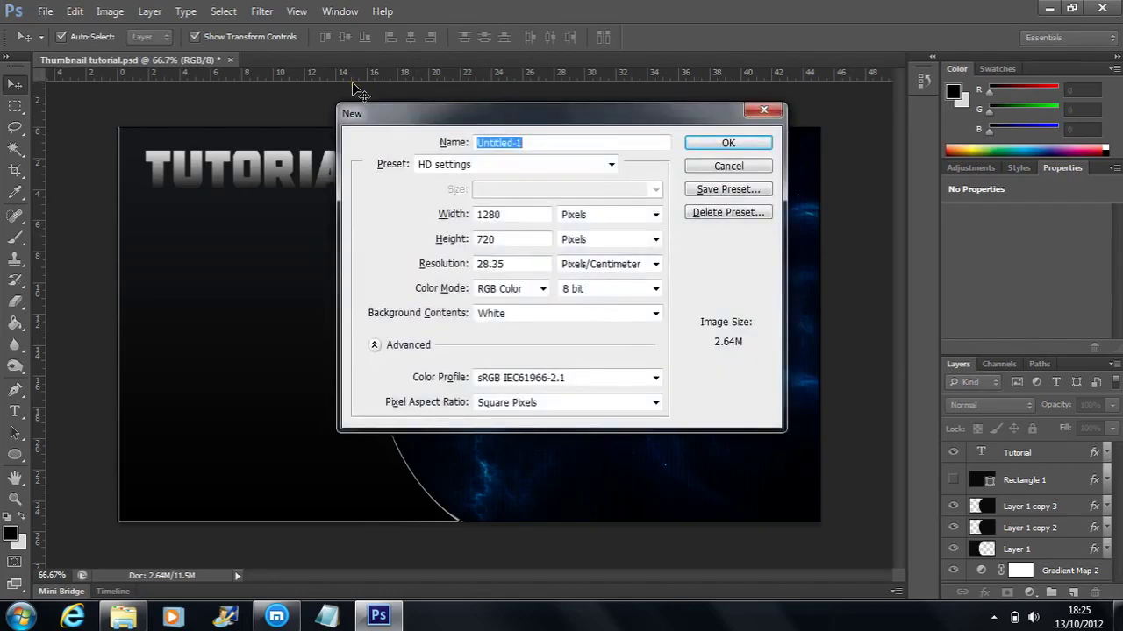
click(741, 148)
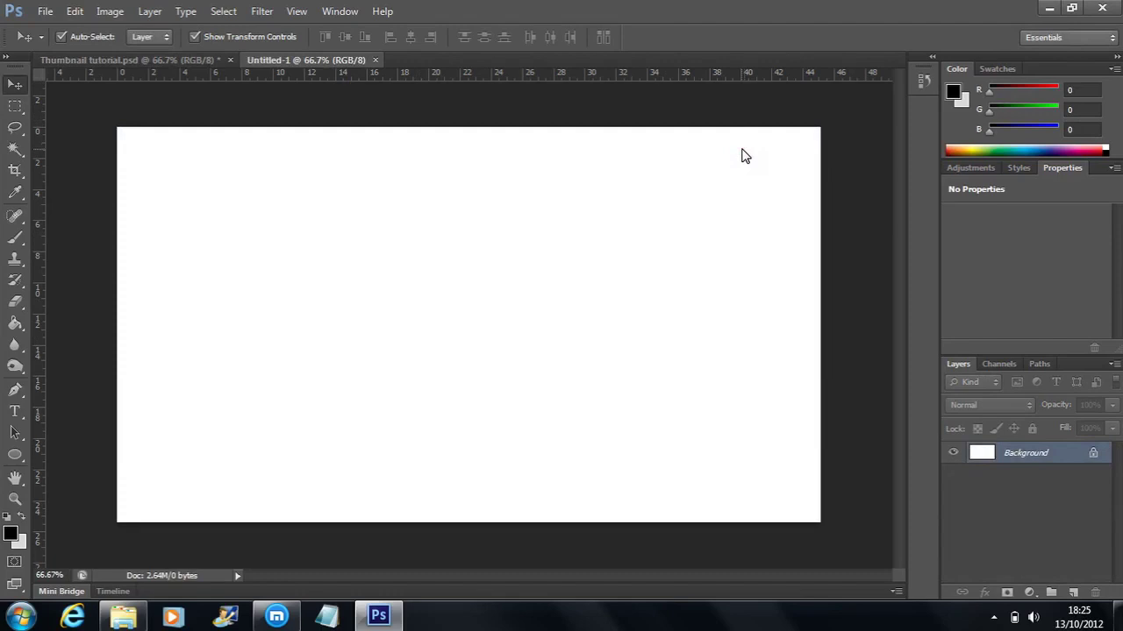
click(1071, 593)
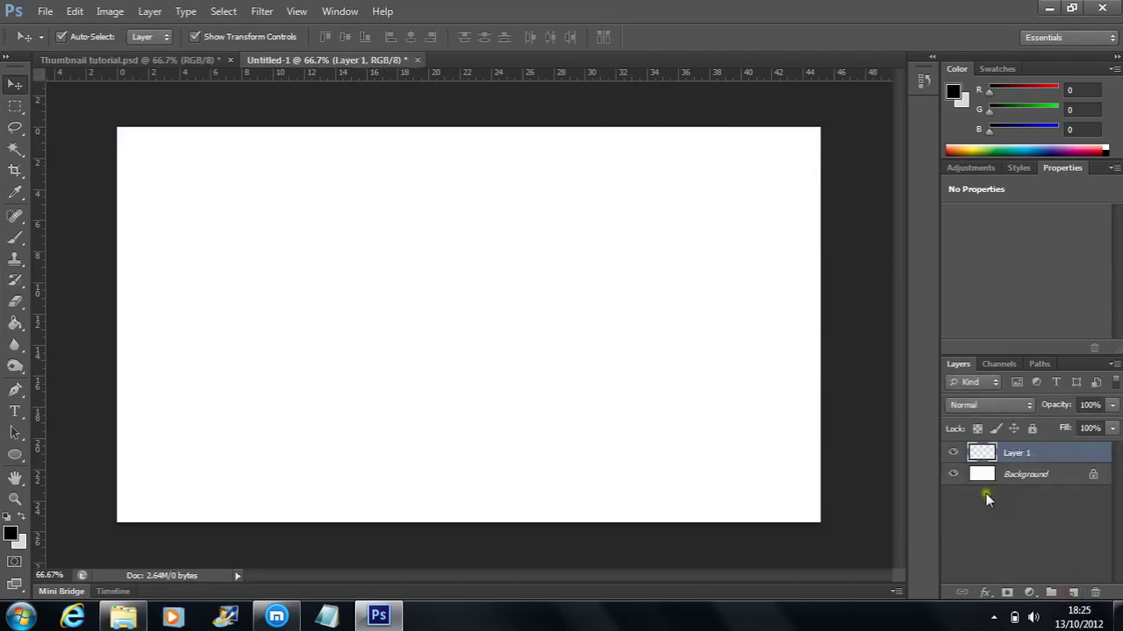
click(15, 324)
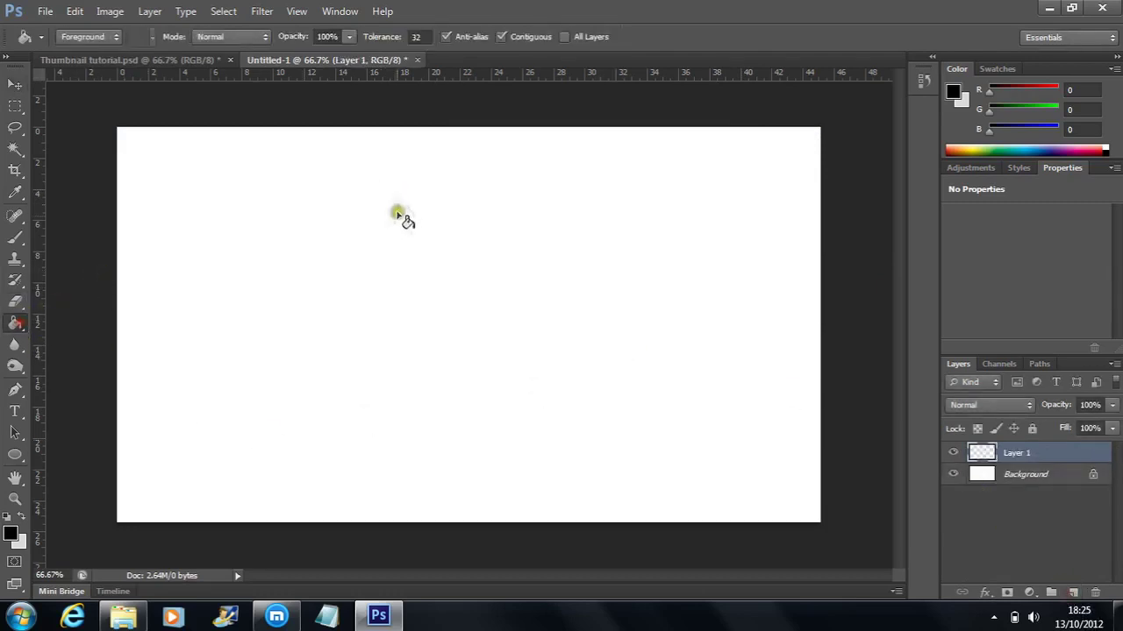
click(393, 221)
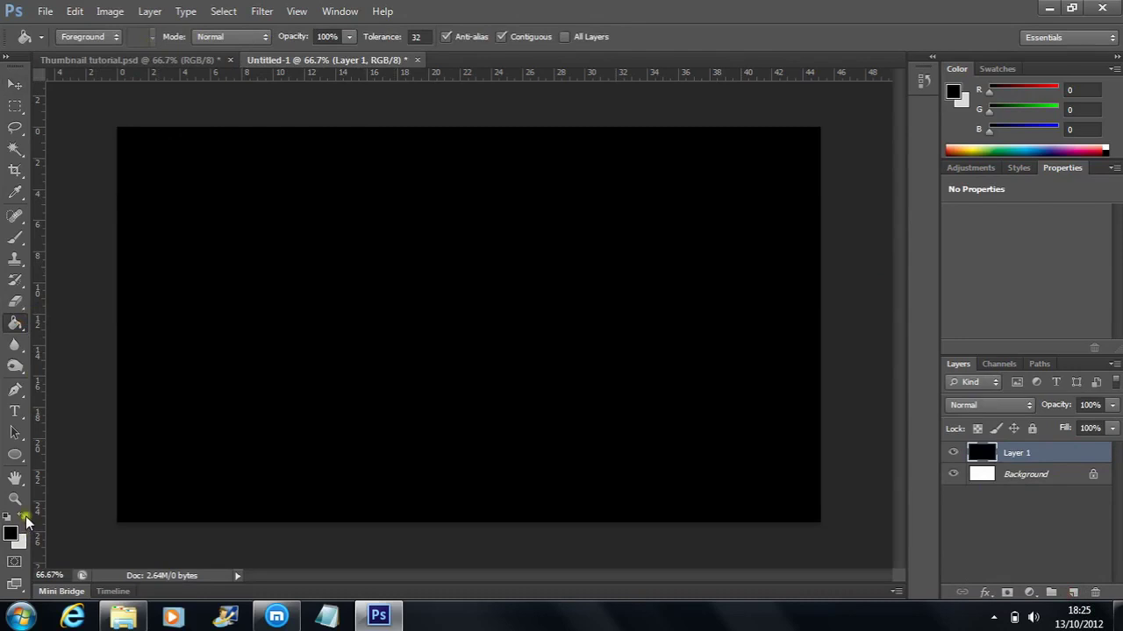
Step: Draw a light grey ellipse of about 275 × 810 px, right of the canvas centre and extending past its upper and lower edges
click(15, 454)
click(24, 519)
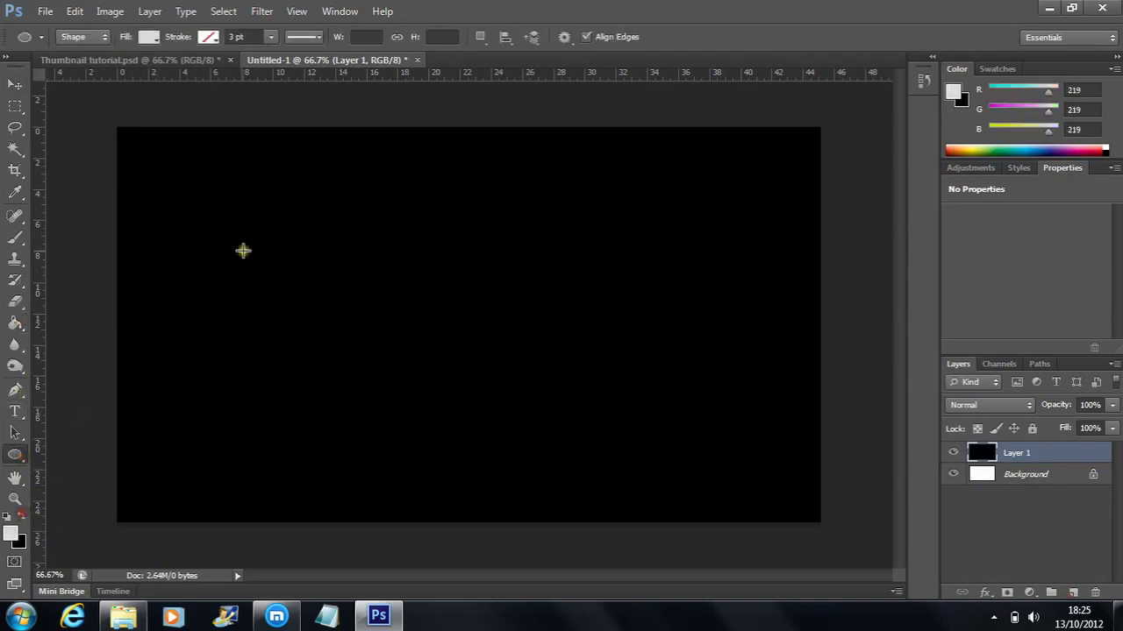
click(148, 58)
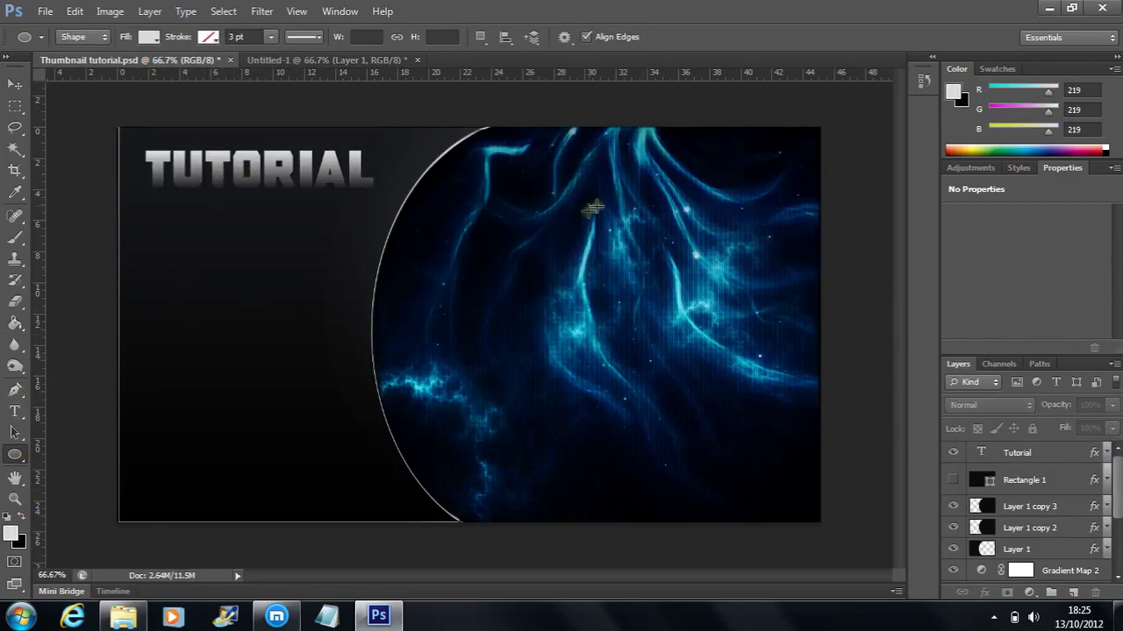
click(345, 61)
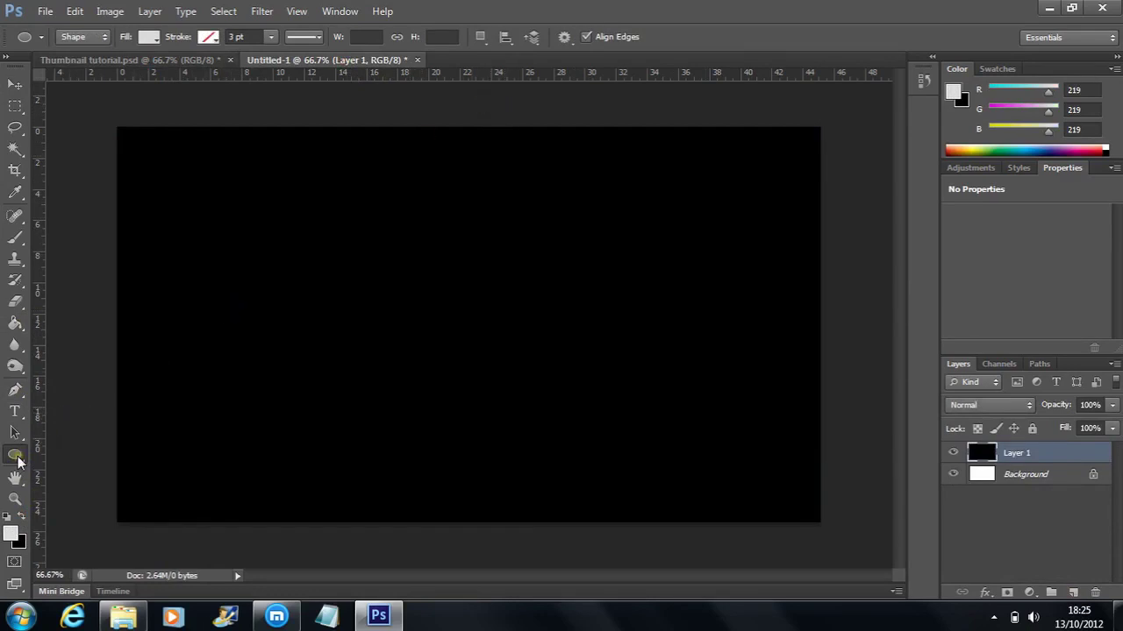
drag(16, 457, 105, 489)
drag(491, 104, 641, 548)
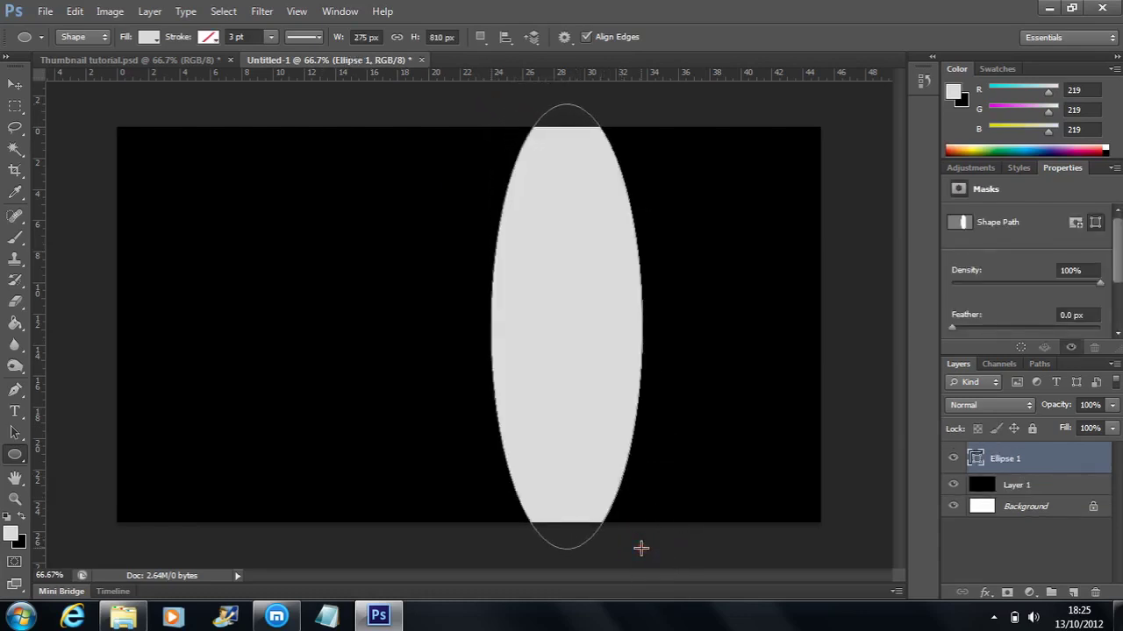
Step: Move the ellipse left towards the canvas centre and widen it by extending its right side
click(16, 85)
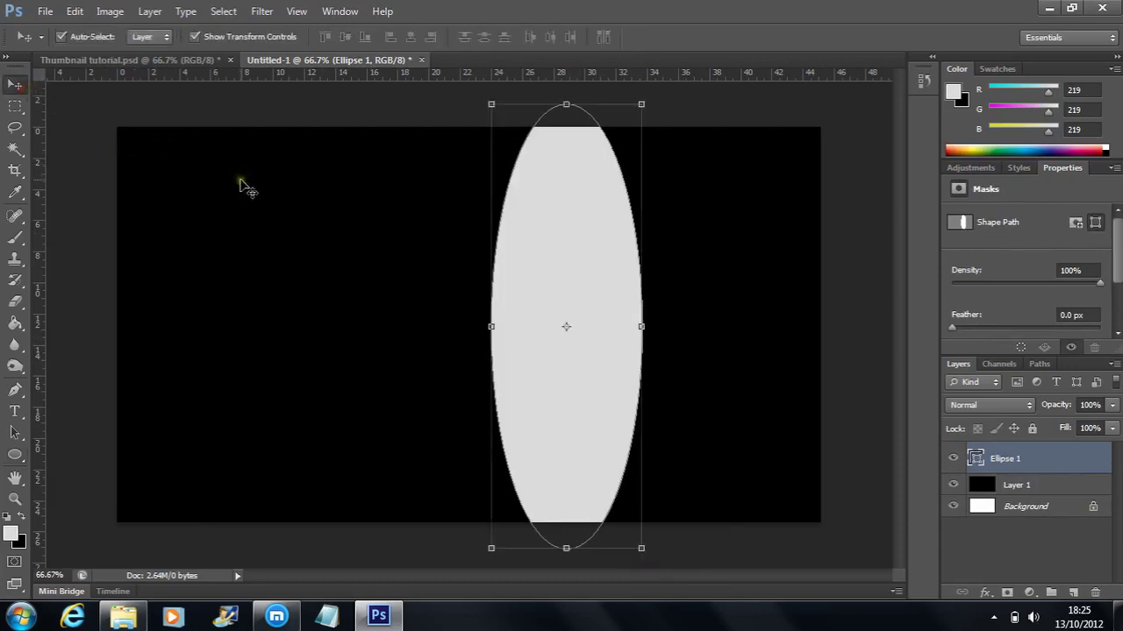
drag(544, 213, 473, 218)
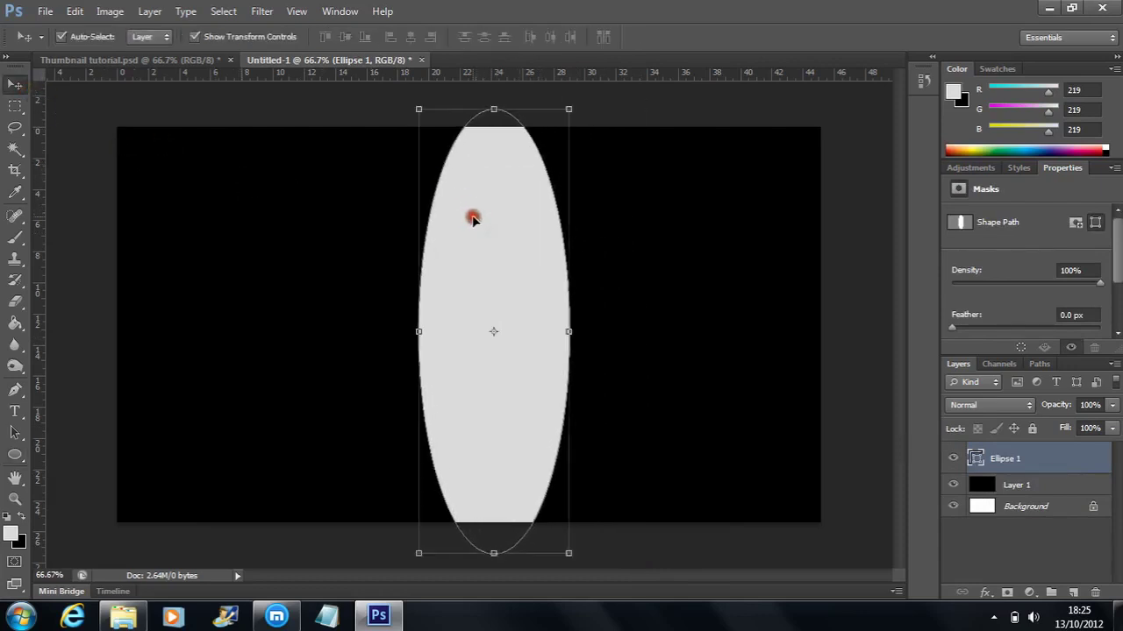
click(614, 107)
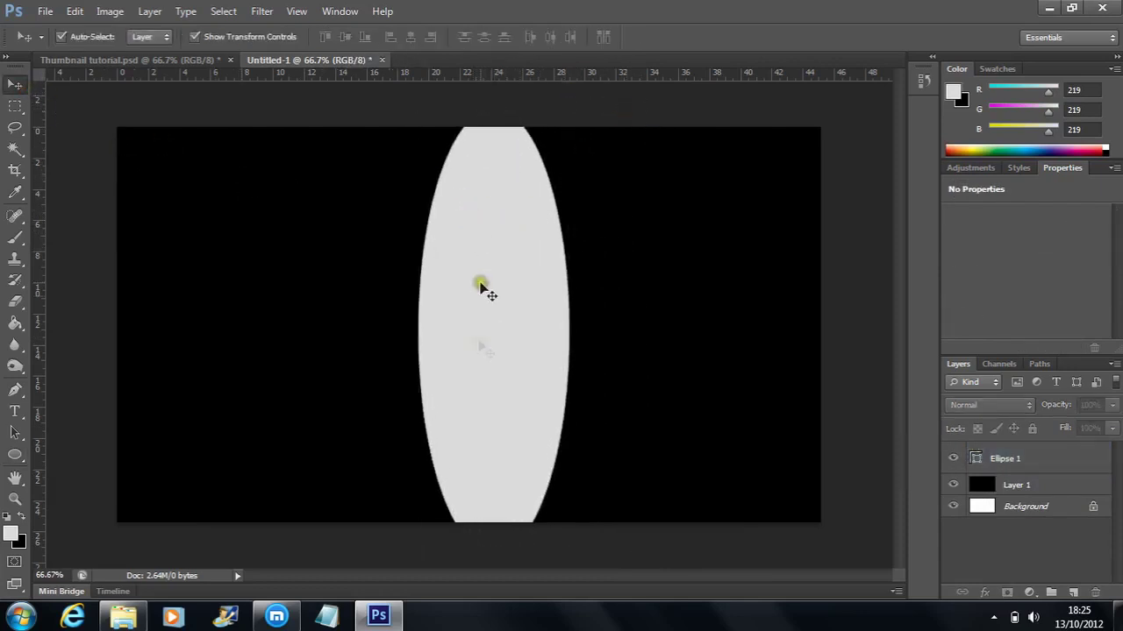
click(492, 379)
drag(569, 327, 638, 343)
double_click(597, 340)
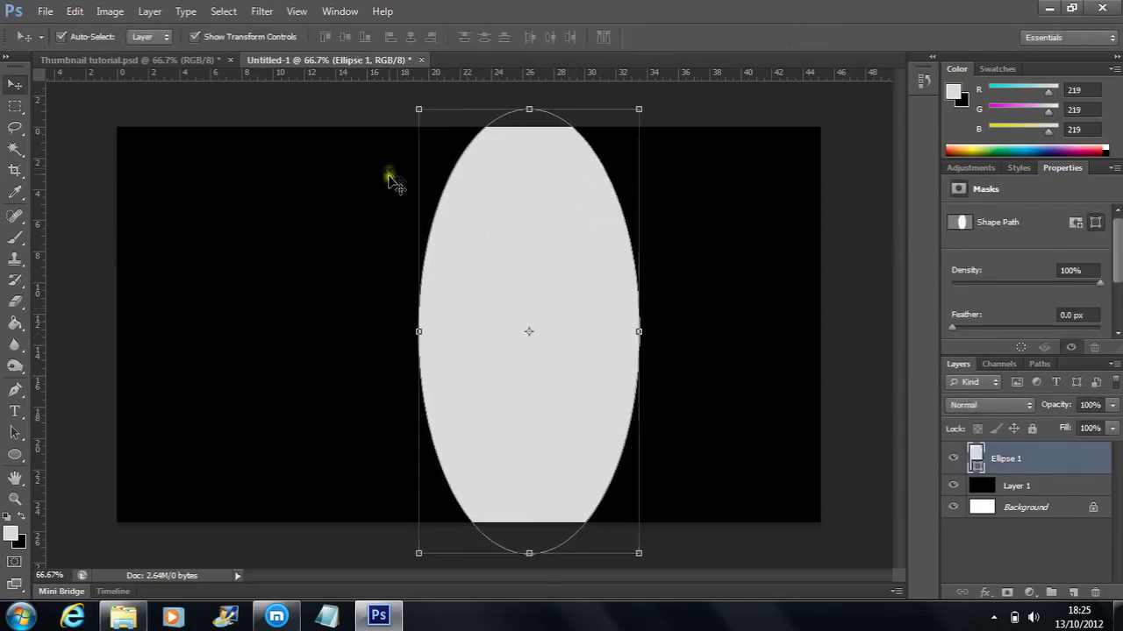
Step: Reposition the widened ellipse so it sits slightly right of the canvas's horizontal centre
click(364, 118)
click(571, 280)
drag(595, 303, 532, 301)
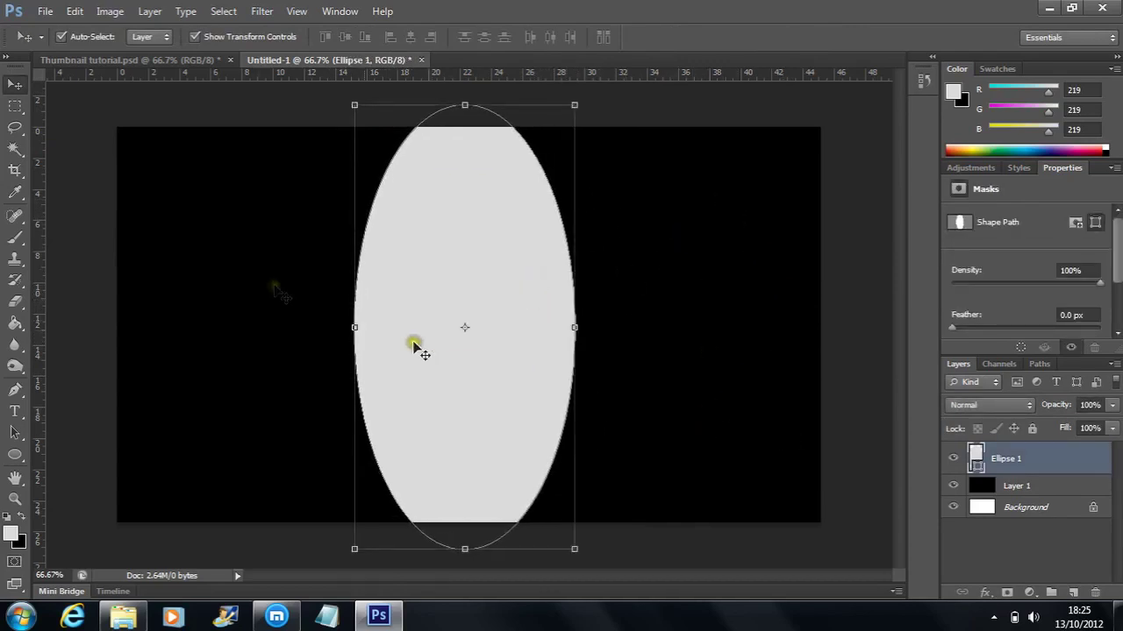
drag(476, 251, 536, 249)
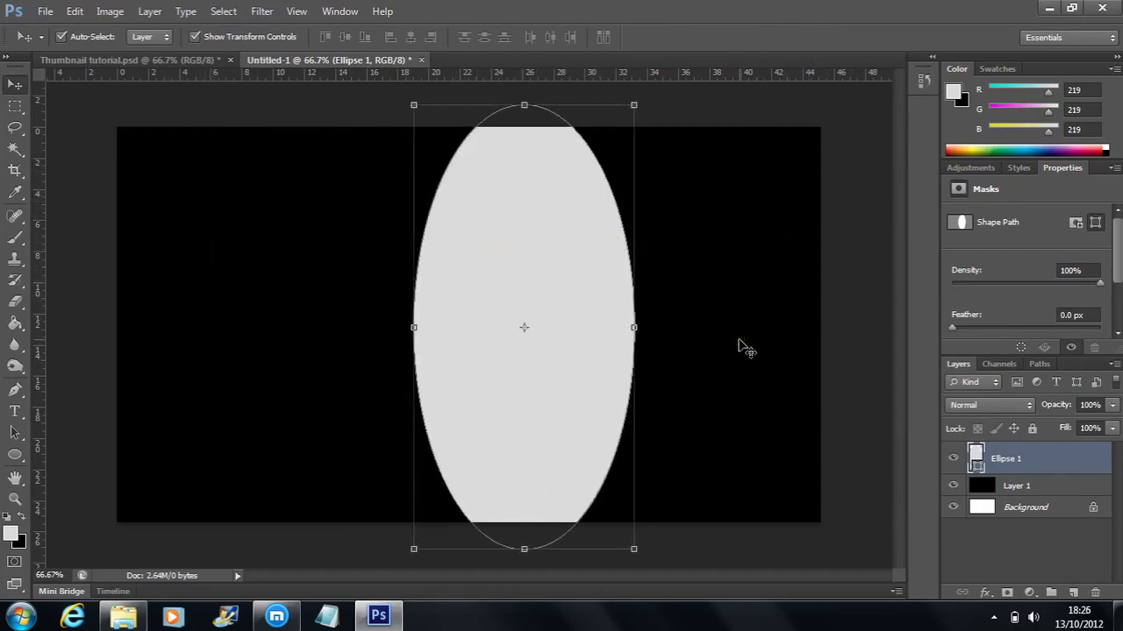
drag(533, 271, 529, 273)
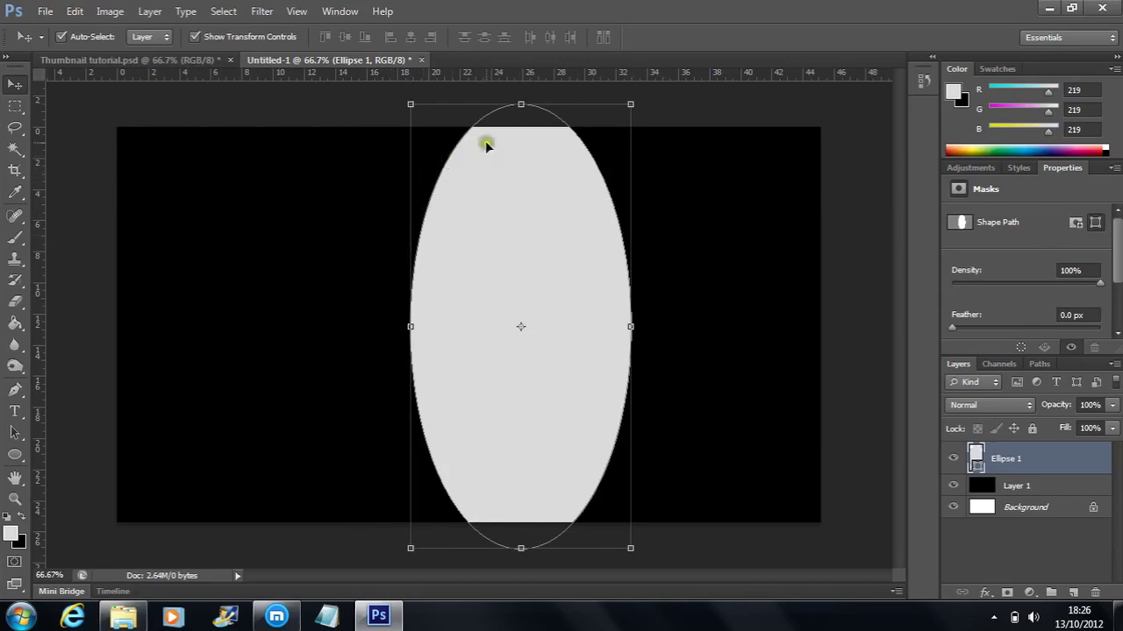
click(342, 119)
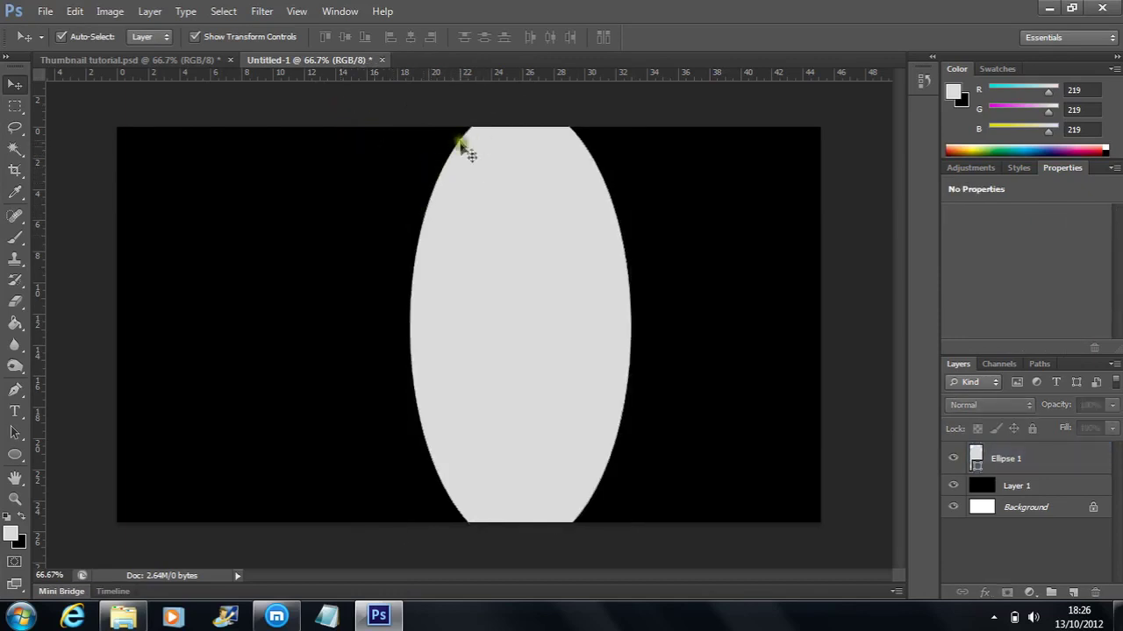
Step: Shorten the ellipse from both ends so it spans exactly the height of the canvas
click(474, 197)
drag(517, 103, 518, 117)
click(499, 208)
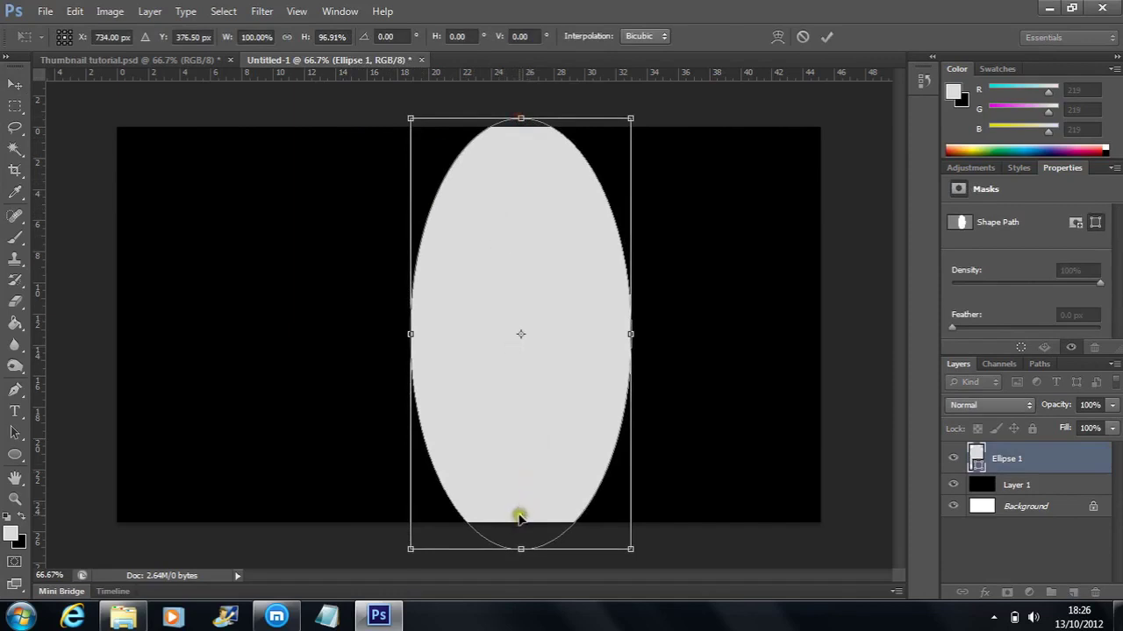
drag(521, 549, 521, 521)
drag(519, 241, 519, 257)
double_click(518, 253)
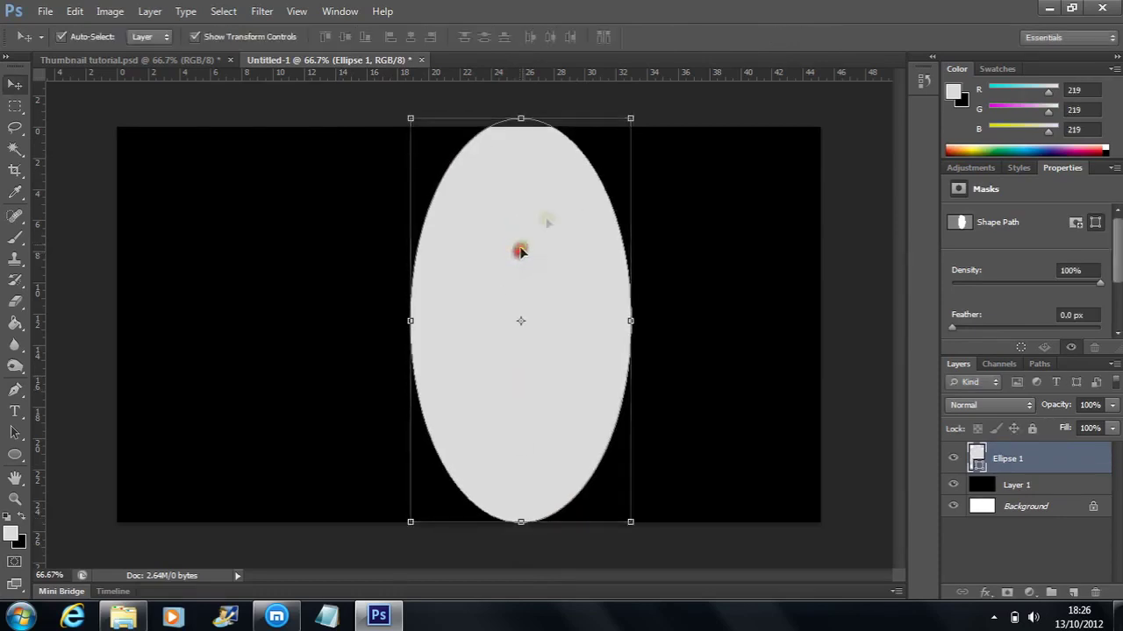
click(712, 109)
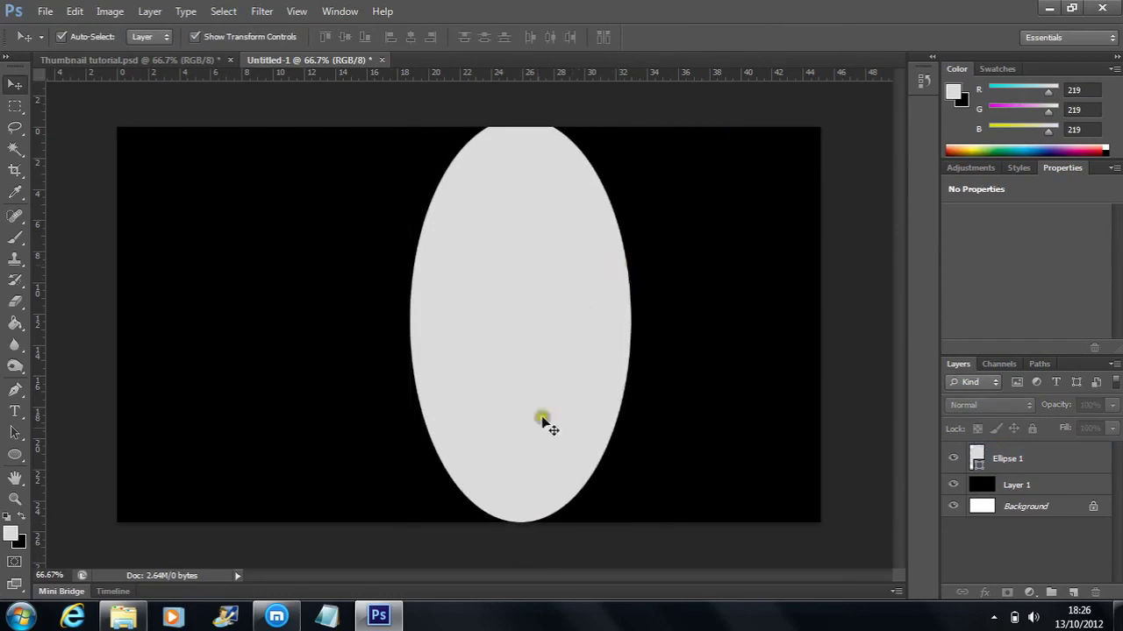
click(534, 443)
mouse_move(521, 119)
mouse_down()
mouse_move(534, 142)
mouse_move(537, 128)
mouse_up()
double_click(536, 162)
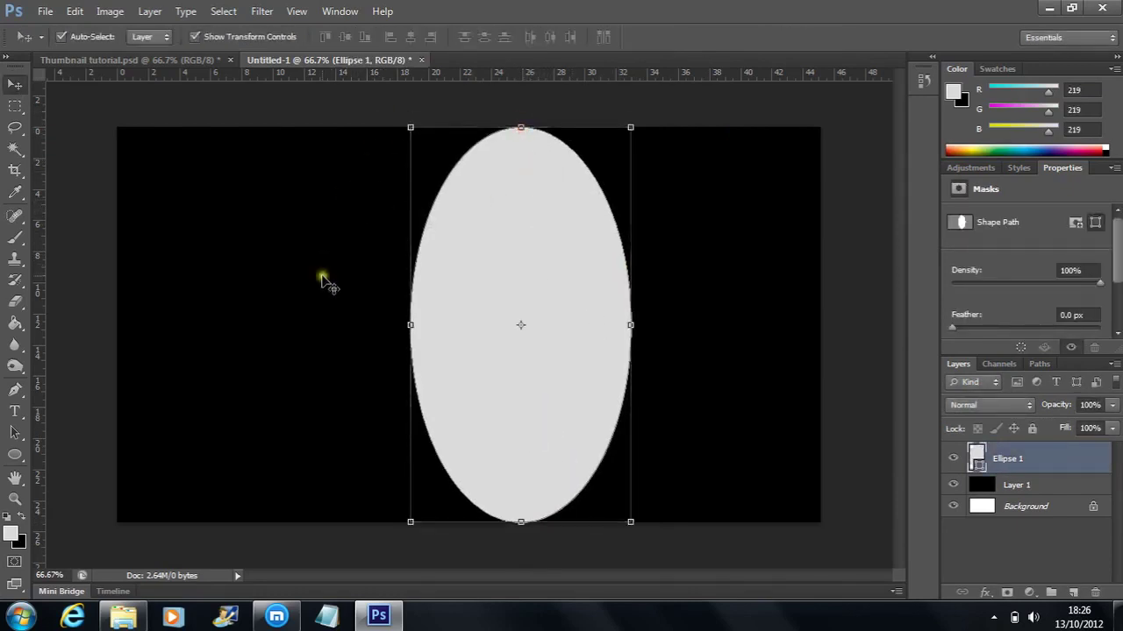
Step: Narrow the ellipse and stretch both its ends slightly past the canvas's upper and lower edges
drag(630, 325, 533, 328)
double_click(562, 318)
drag(488, 127, 488, 117)
drag(491, 525, 489, 544)
double_click(493, 380)
drag(494, 381, 494, 382)
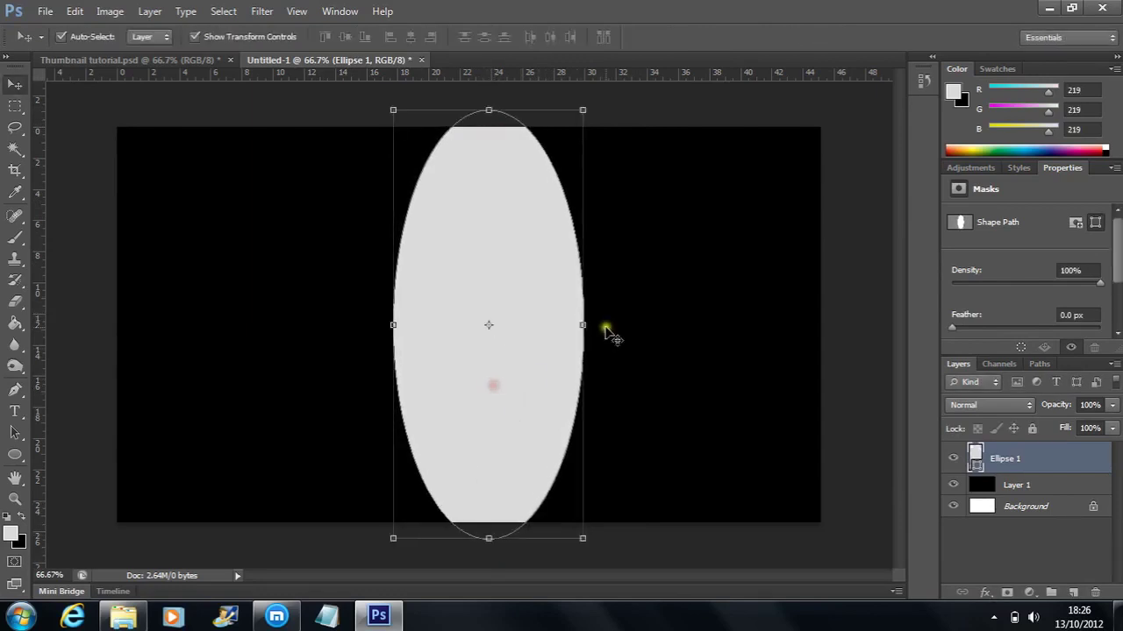
Step: Load the ellipse as a selection, hide the Ellipse 1 layer and cut the selected area out of the black Layer 1
ctrl+click(975, 459)
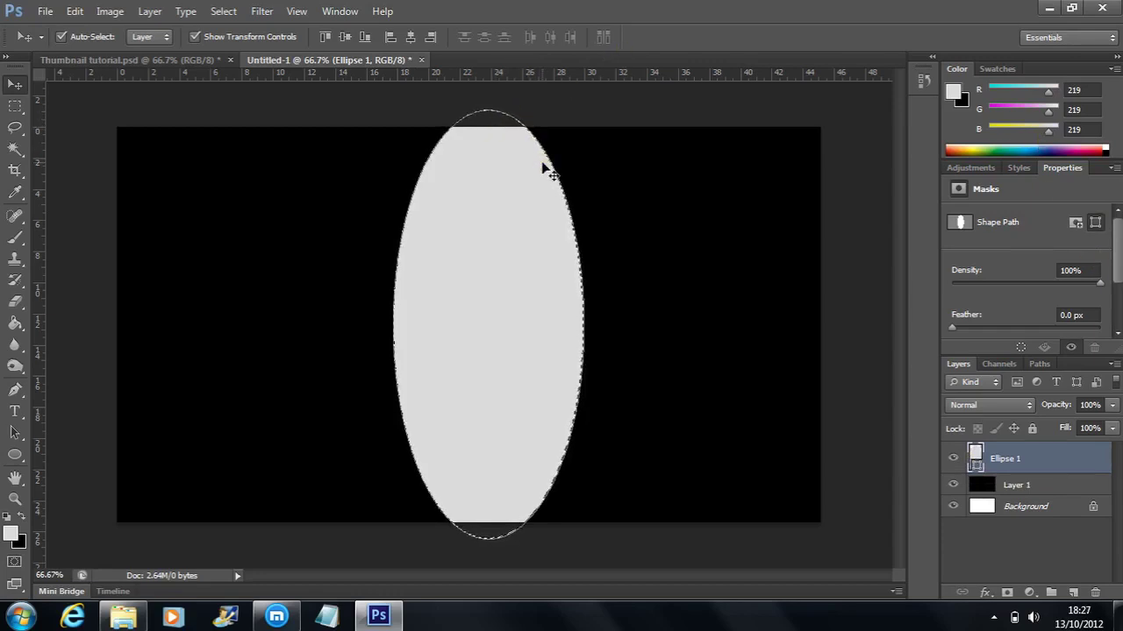
click(954, 460)
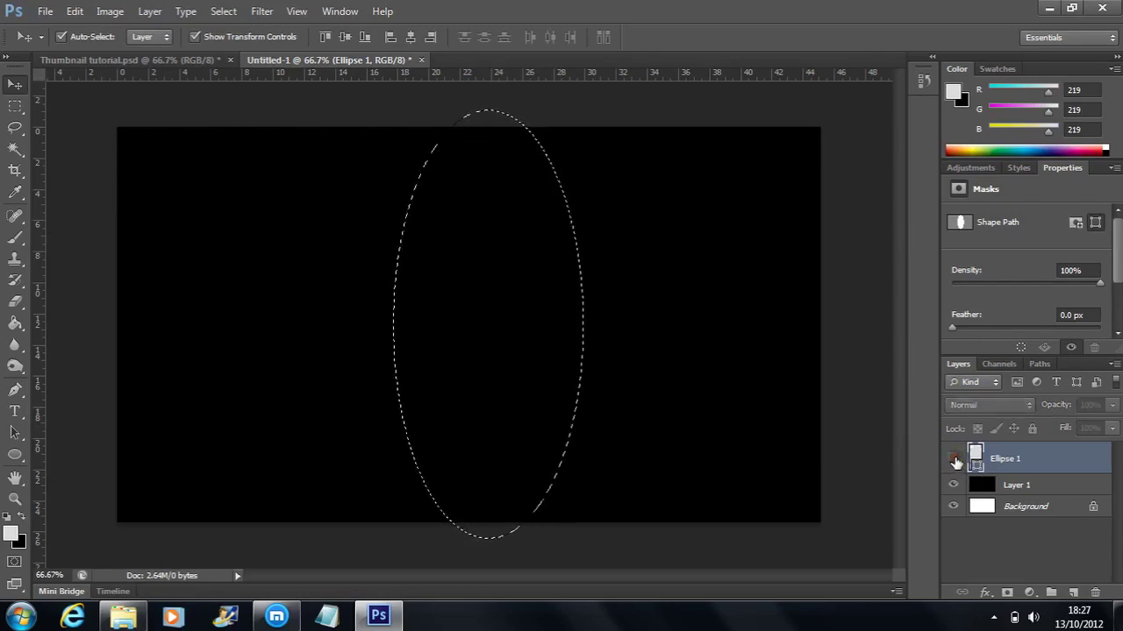
click(1010, 486)
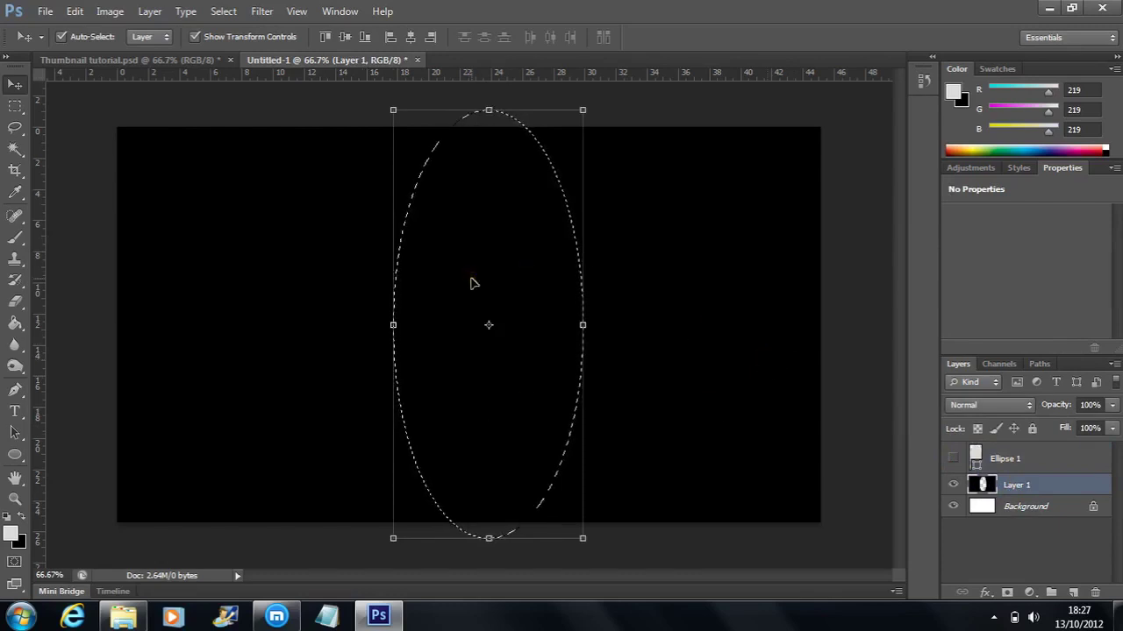
key(alt+BackSpace)
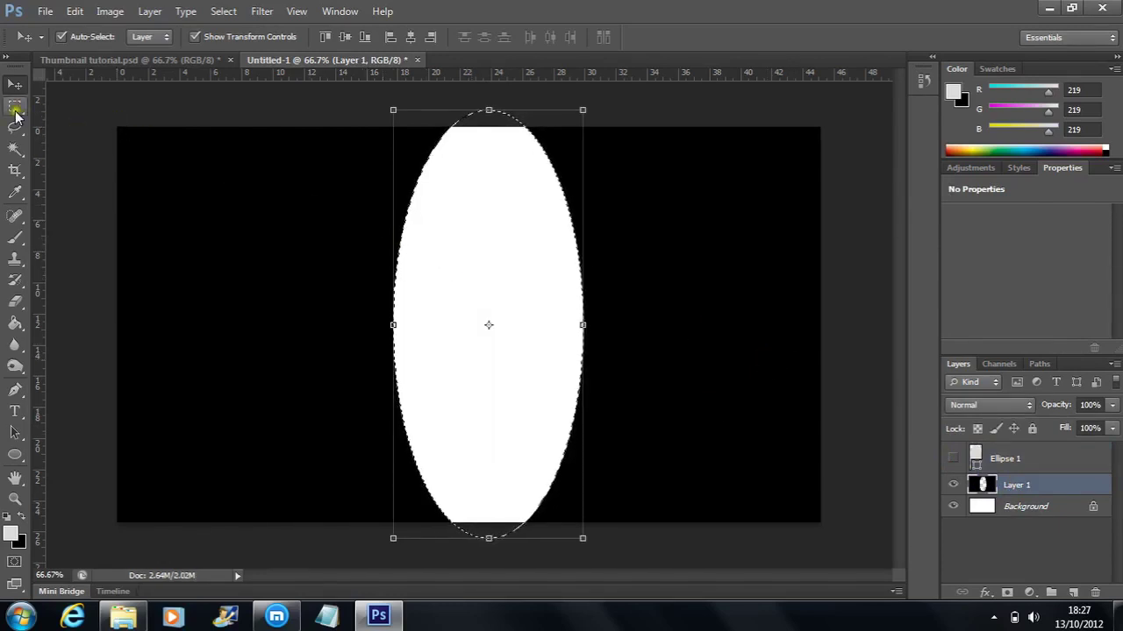
click(15, 109)
click(158, 132)
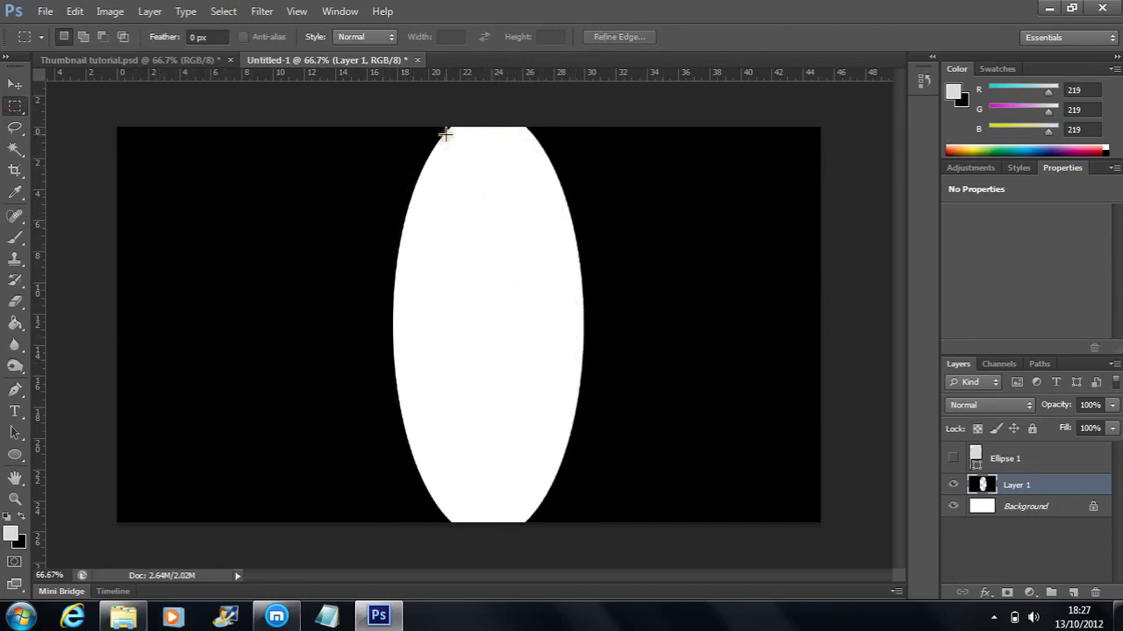
Step: Select the black area right of the ellipse cutout with the Magic Wand, delete it and deselect
click(22, 154)
click(699, 283)
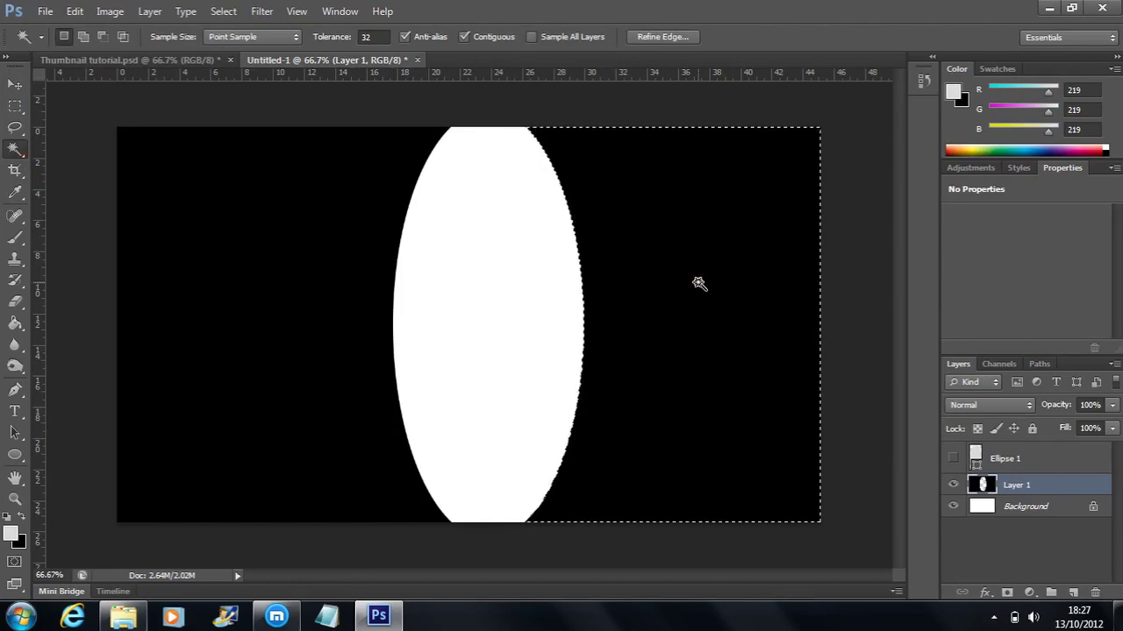
key(Delete)
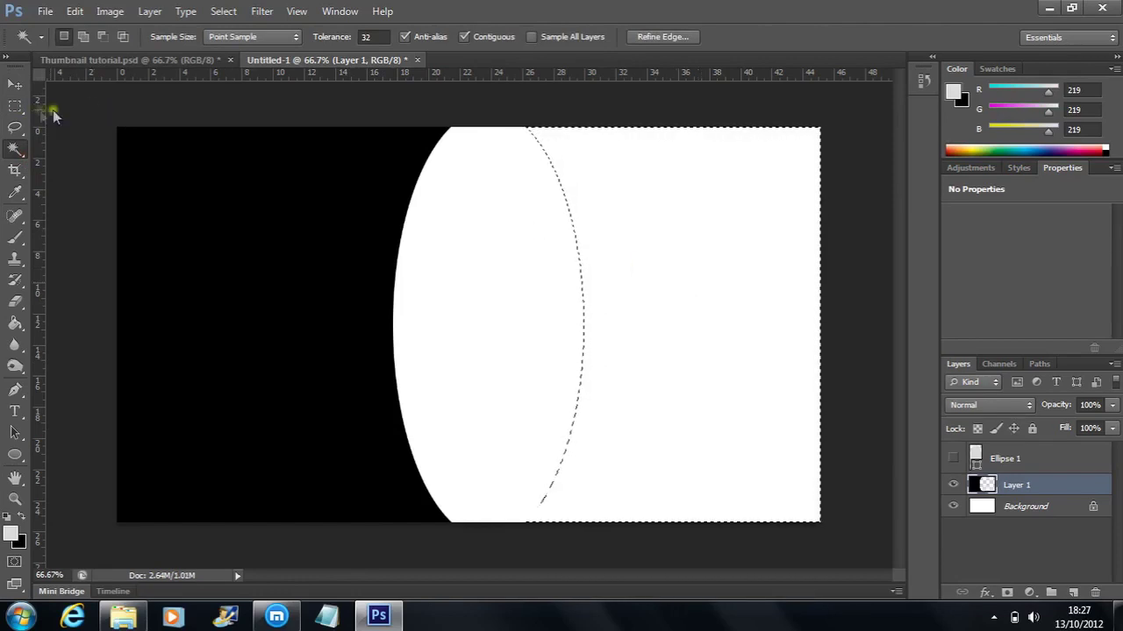
click(21, 111)
key(ctrl+d)
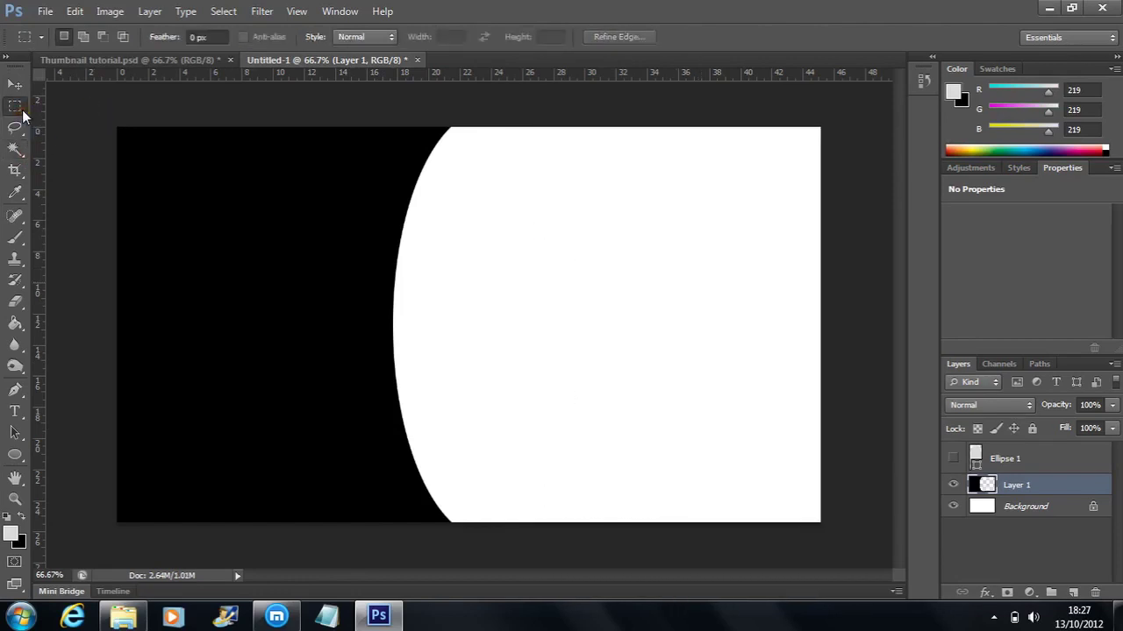
Step: Rename the remaining black layer, Layer 1, as "Text area"
click(13, 83)
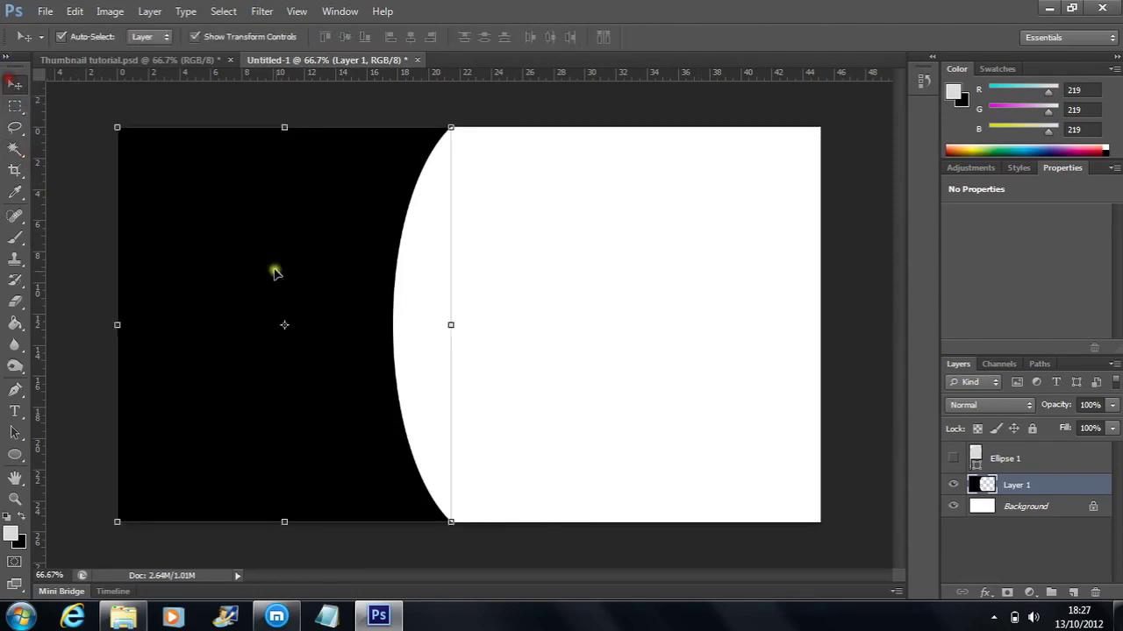
double_click(1017, 486)
key(Return)
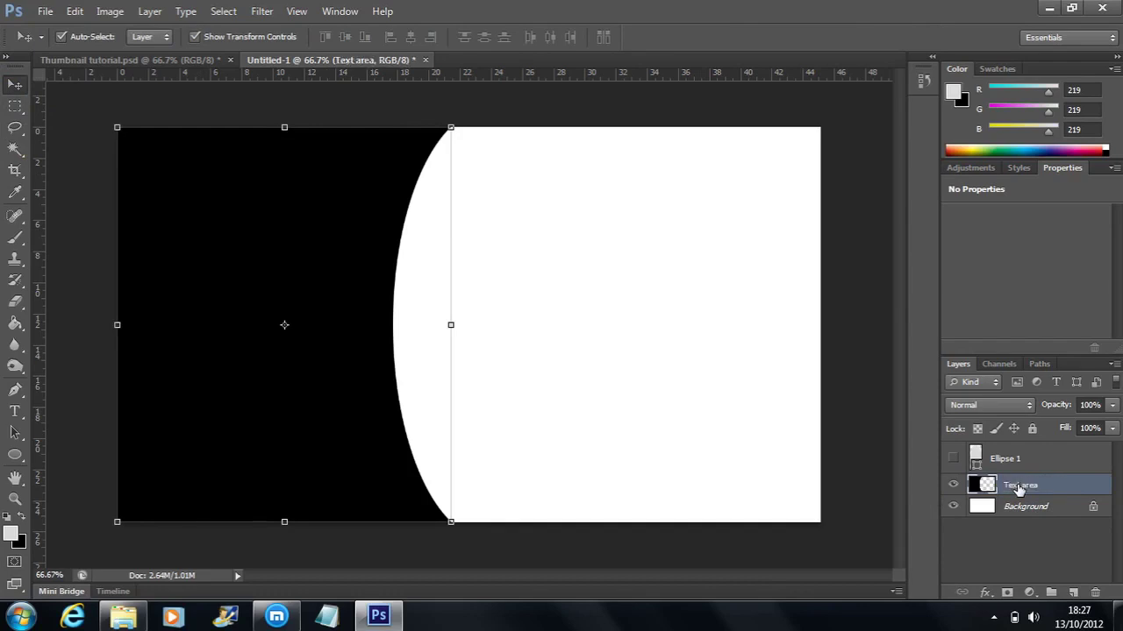
Step: Delete the Ellipse 1 layer and add a new empty layer above Text area
click(1046, 467)
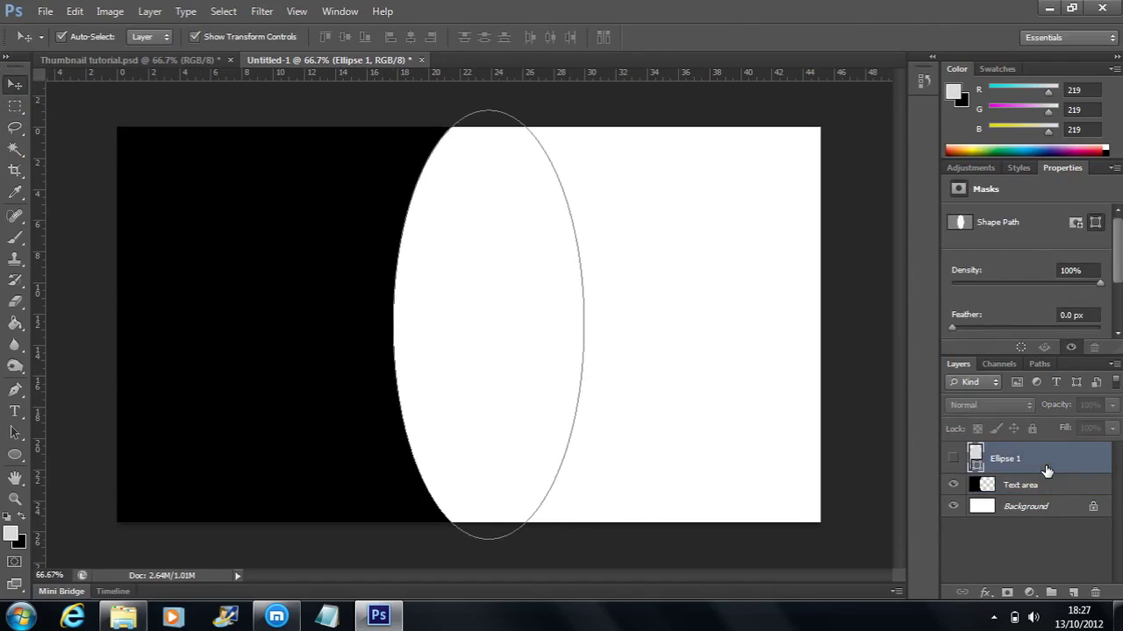
key(Delete)
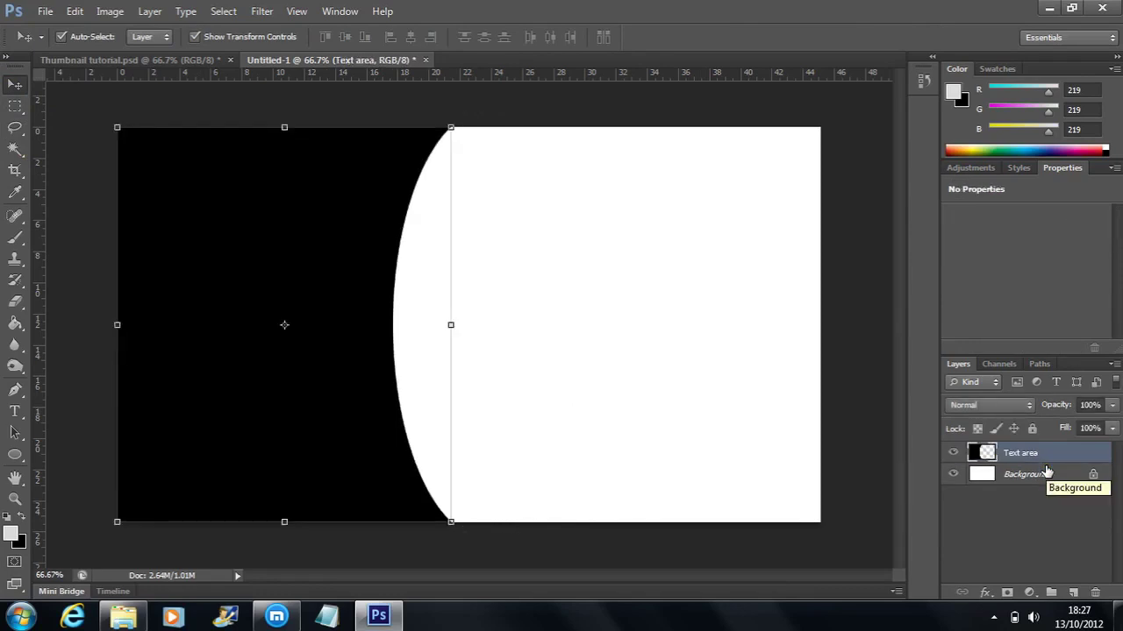
click(1072, 594)
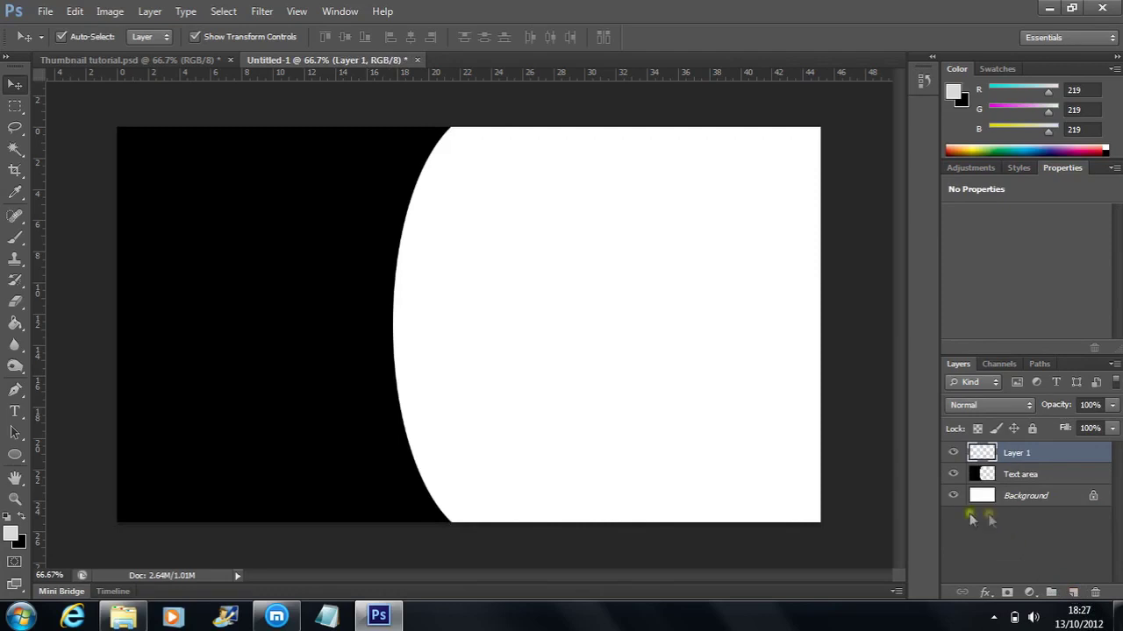
Step: Load the Text area shape as a selection, invert it and fill it with black on Layer 1 using the Paint Bucket
click(24, 516)
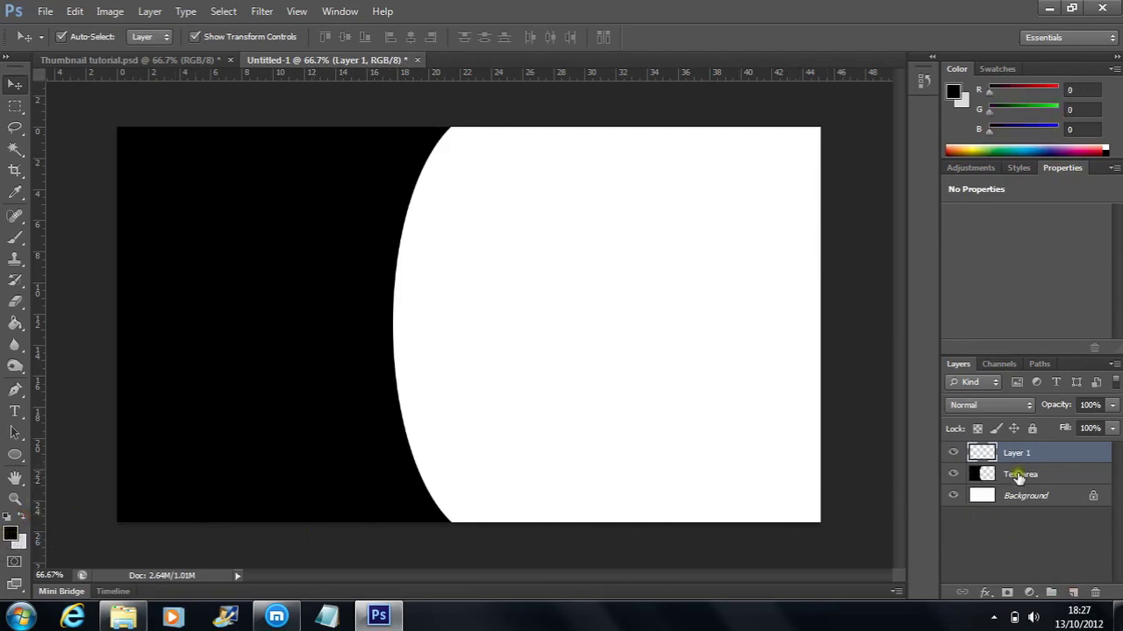
mouse_move(979, 476)
mouse_down()
mouse_move(986, 510)
mouse_move(988, 481)
mouse_up()
ctrl+click(986, 478)
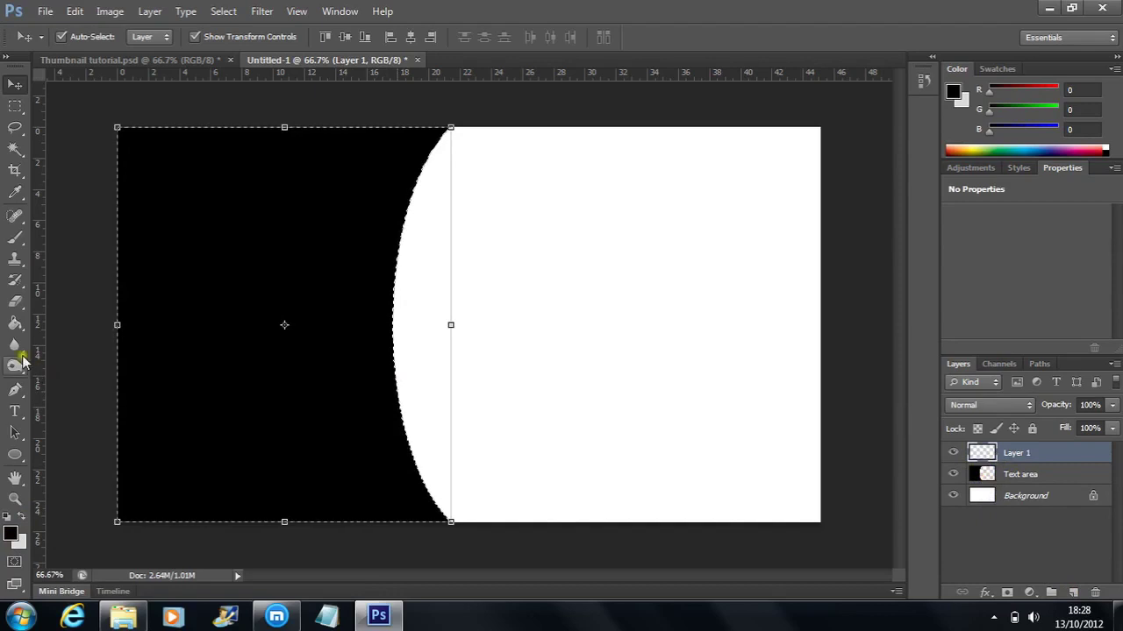
key(Caps_Lock)
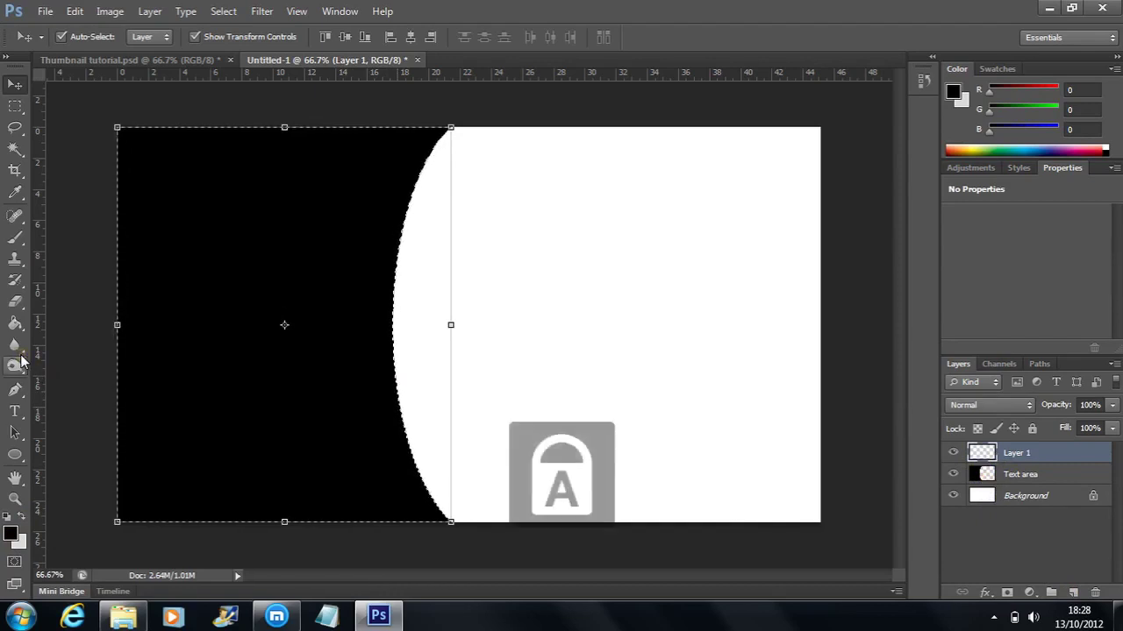
key(Caps_Lock)
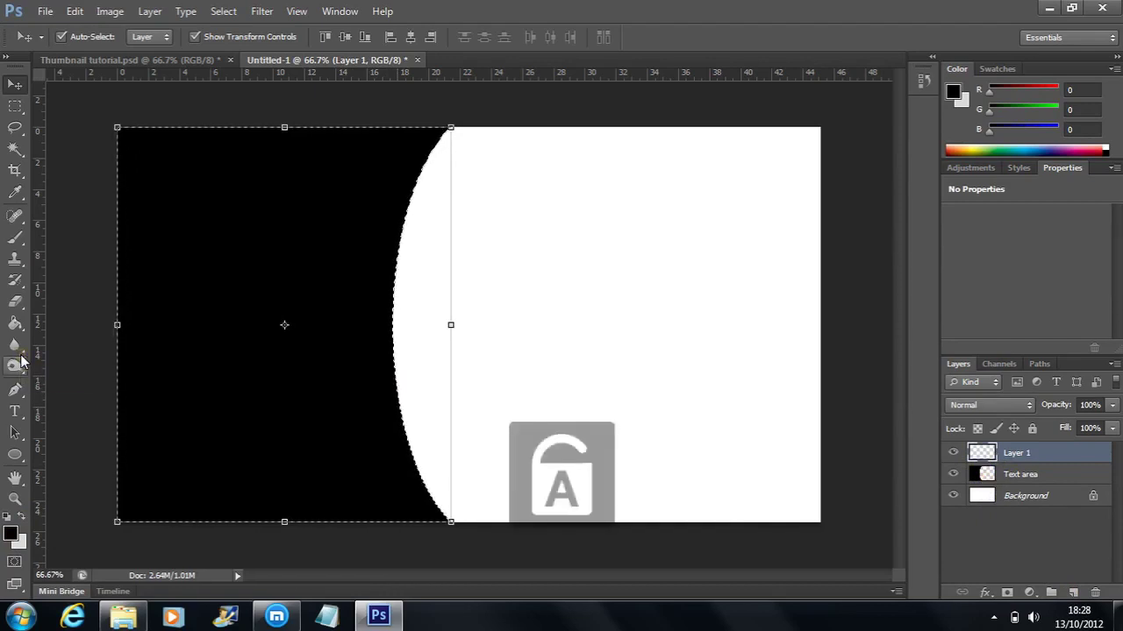
key(ctrl+shift+i)
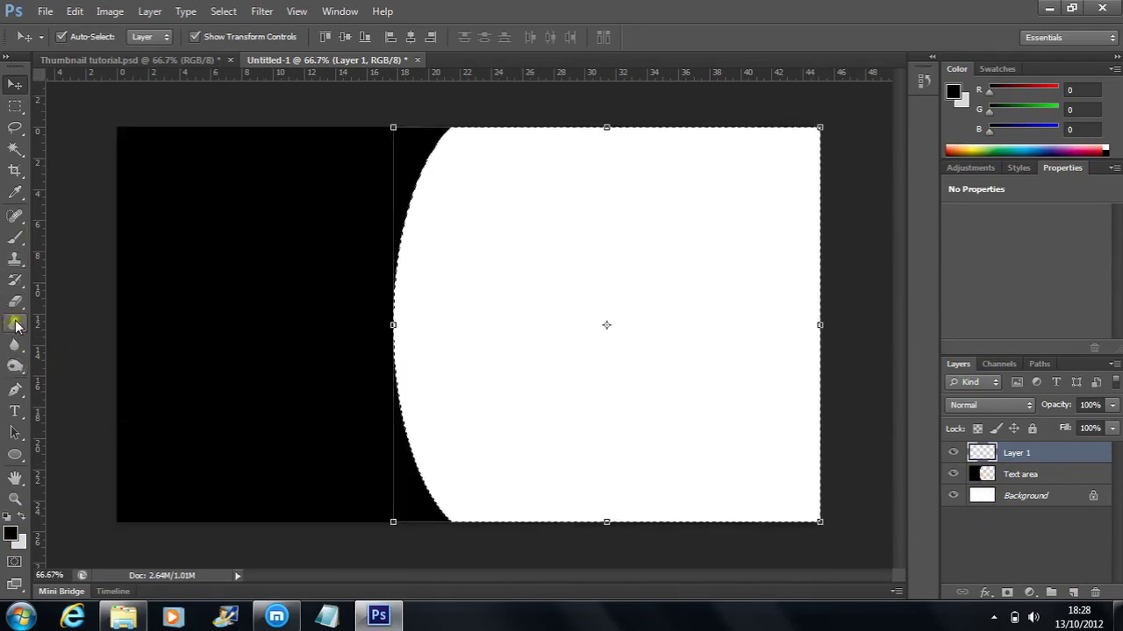
click(15, 326)
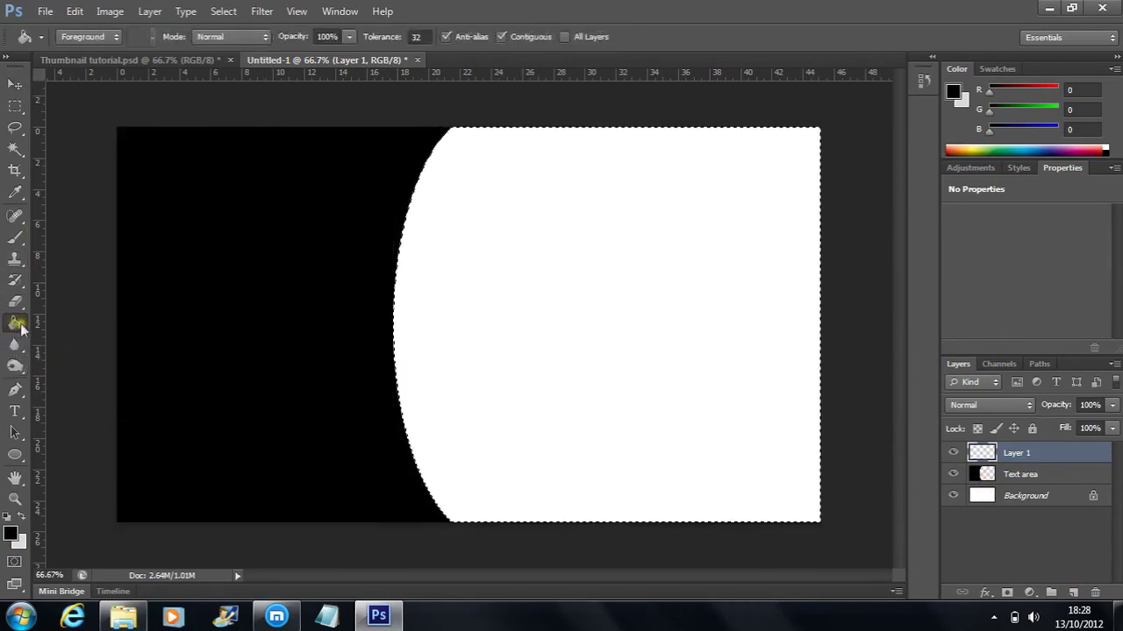
click(649, 274)
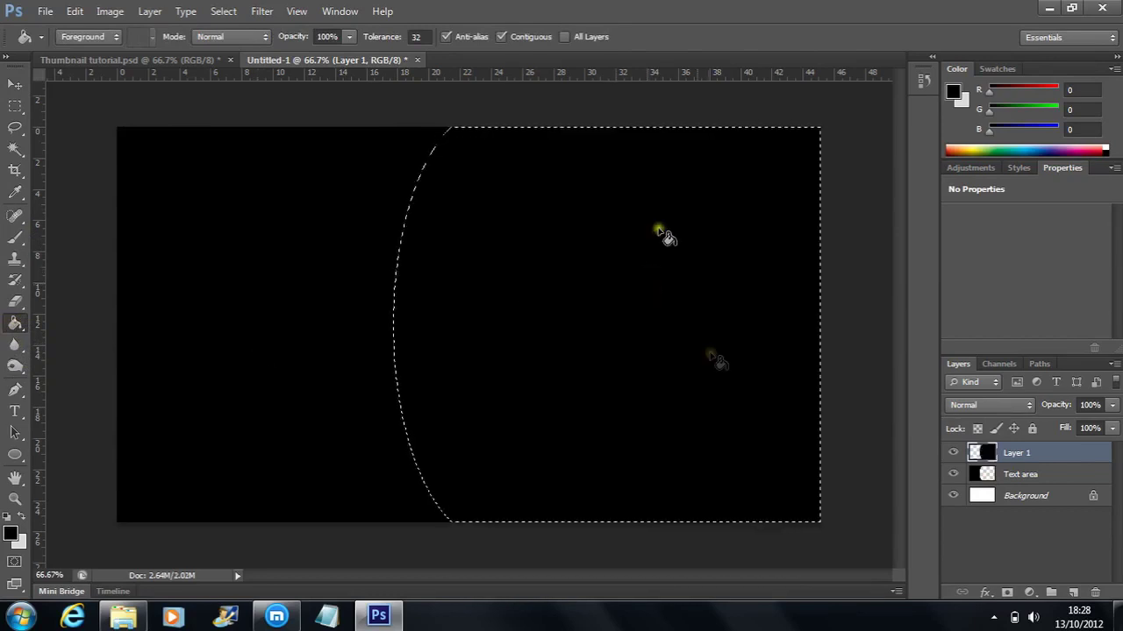
Step: Deselect the filled region and rename Layer 1 as "Picture area"
click(15, 106)
click(75, 106)
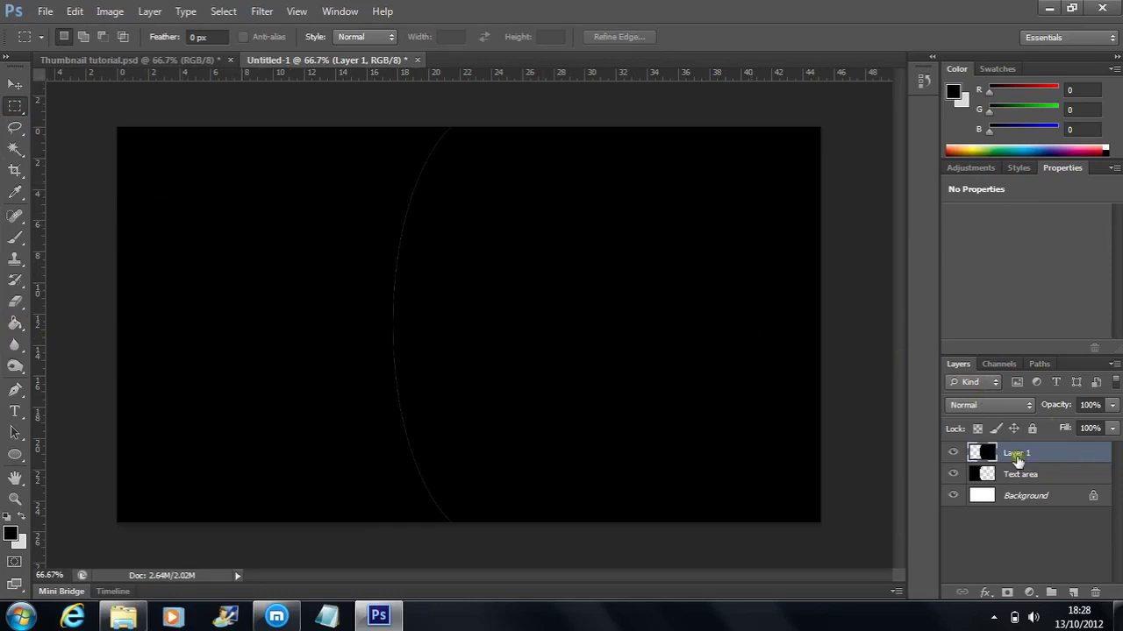
double_click(1017, 453)
key(Return)
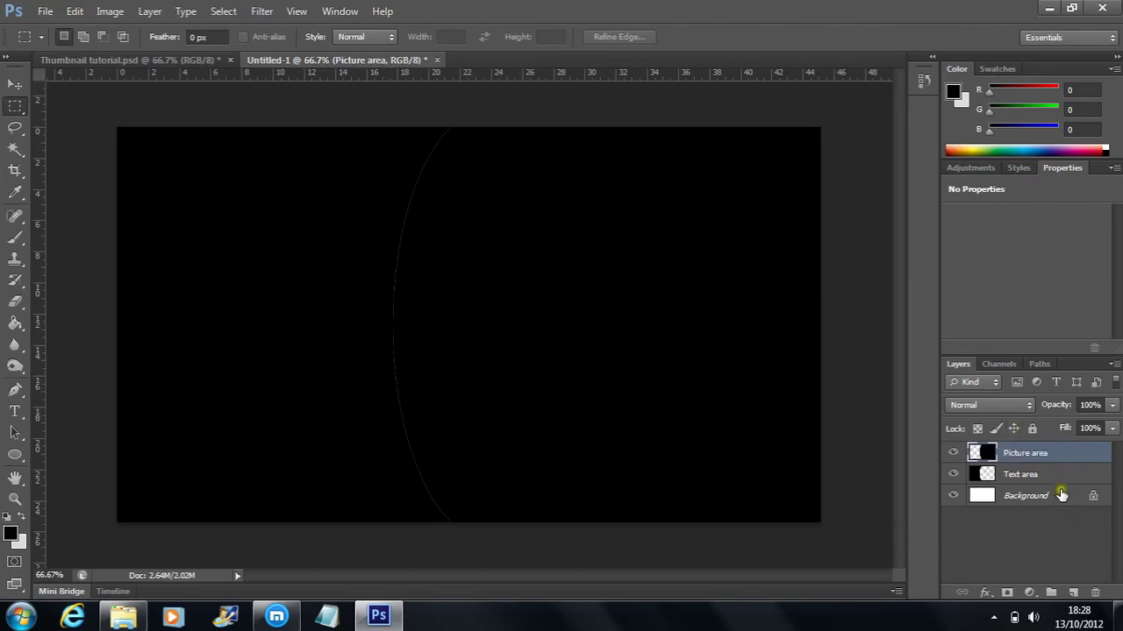
Step: Move the Text area layer above the Picture area layer in the stacking order
click(1052, 481)
double_click(1068, 487)
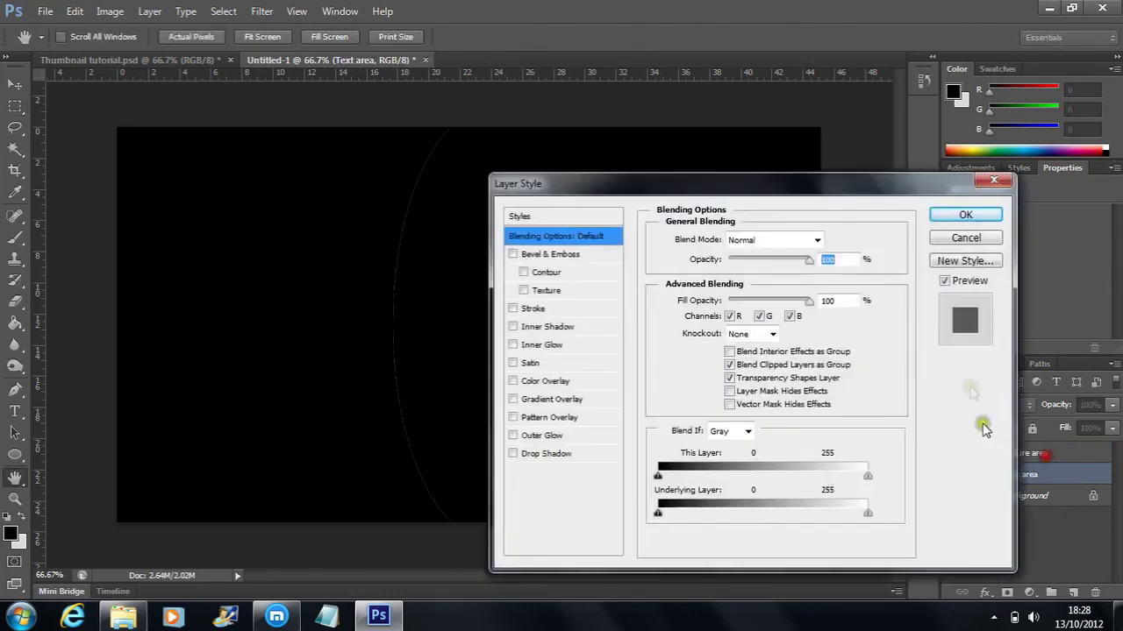
click(965, 215)
drag(1048, 480, 1053, 448)
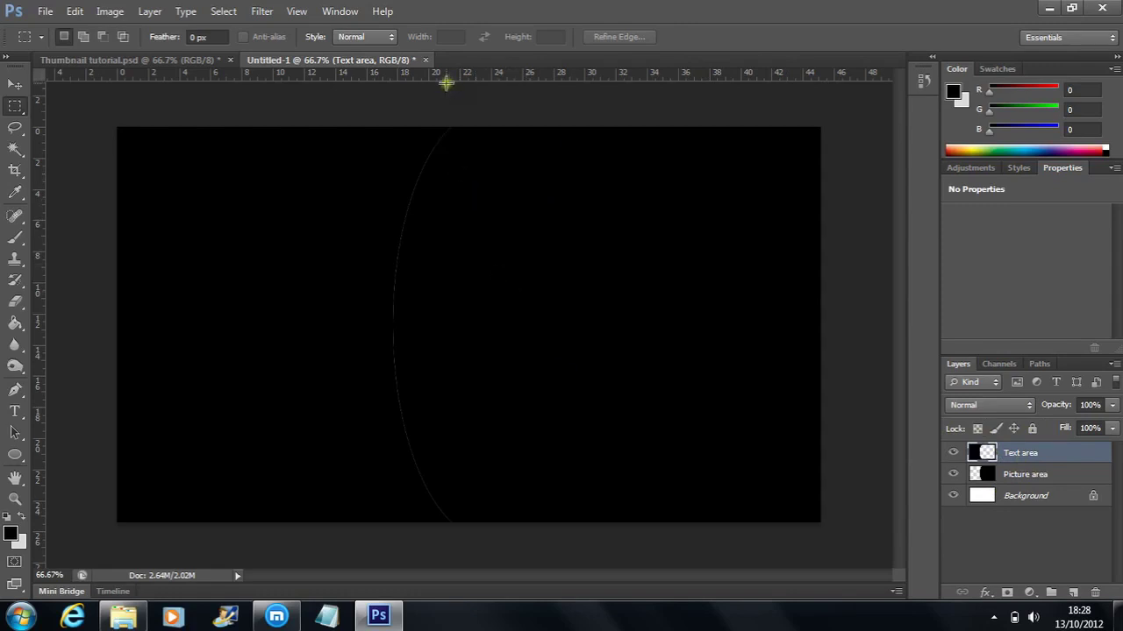
Step: In Windows Explorer, find apo_nebula22_by_Fune_Stock in Documents > Textures > Planetary and open it in Photoshop as a separate document
click(141, 623)
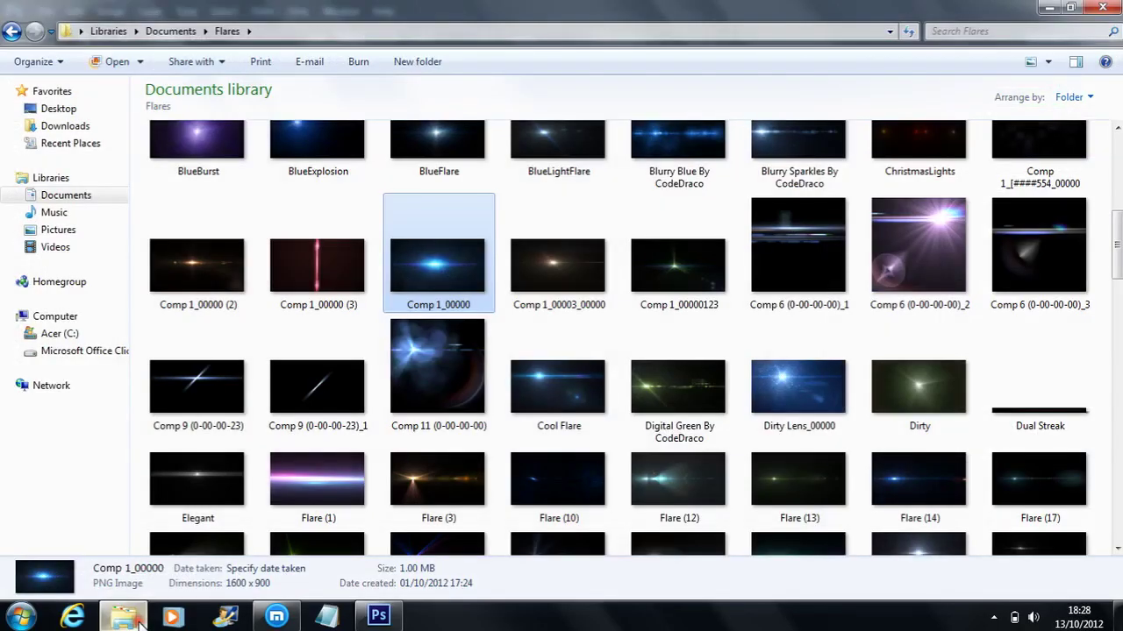
click(170, 32)
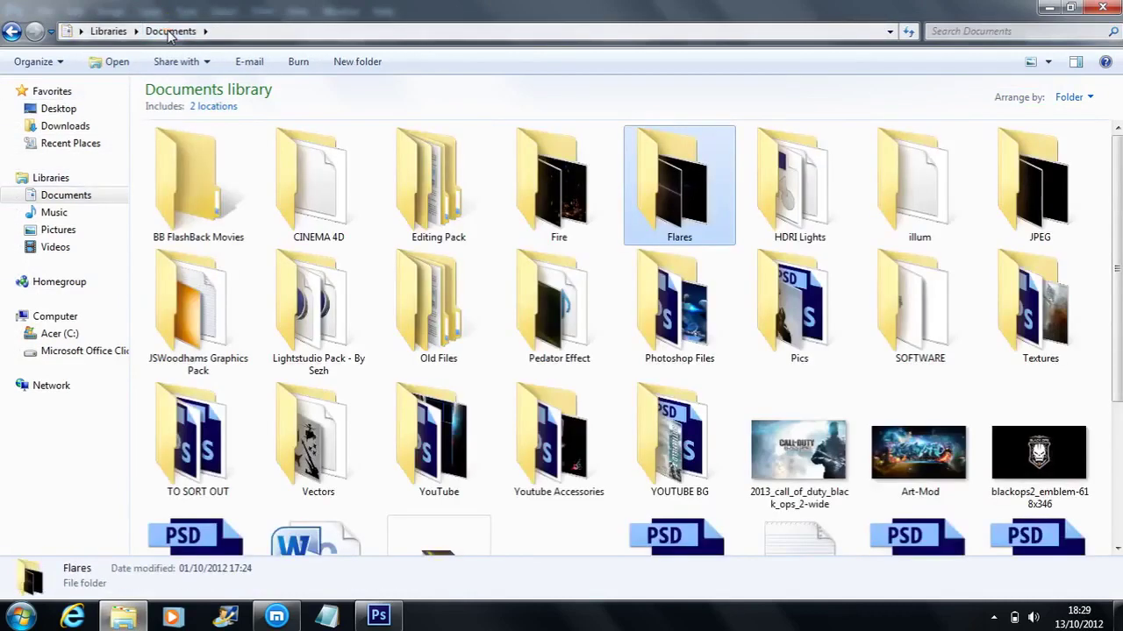
click(1044, 303)
double_click(1044, 304)
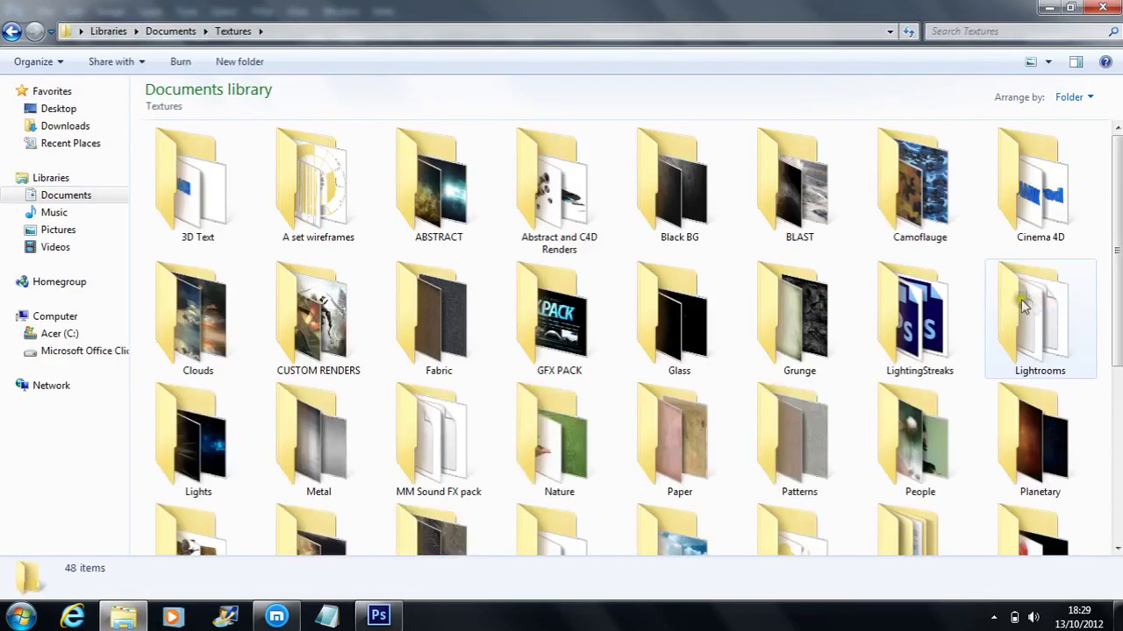
double_click(1061, 428)
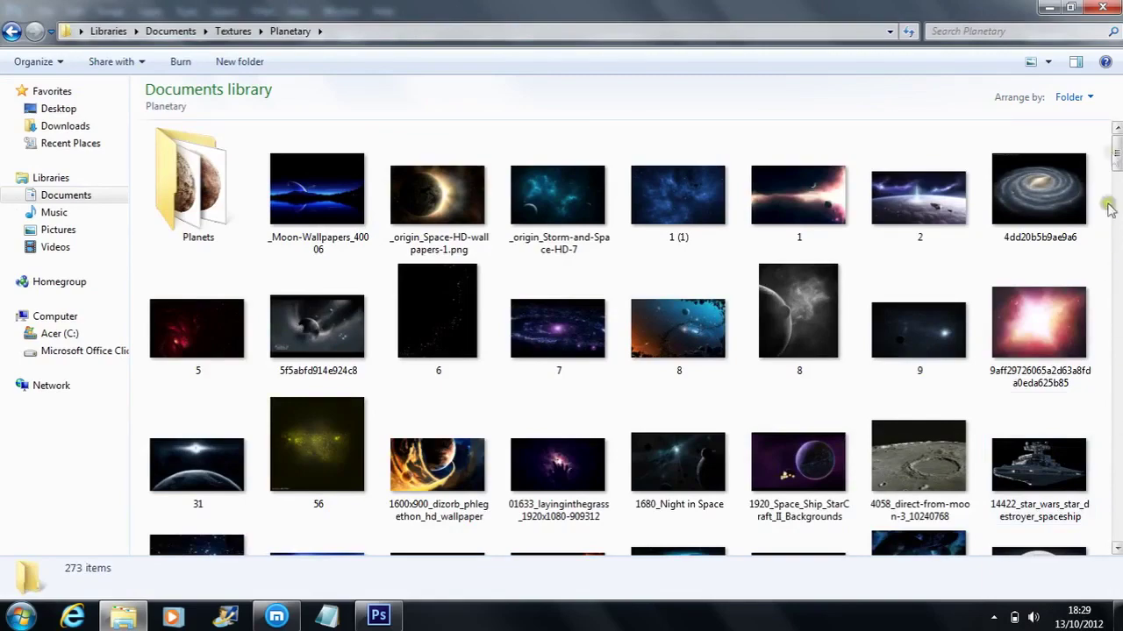
drag(1112, 242, 1116, 227)
click(235, 303)
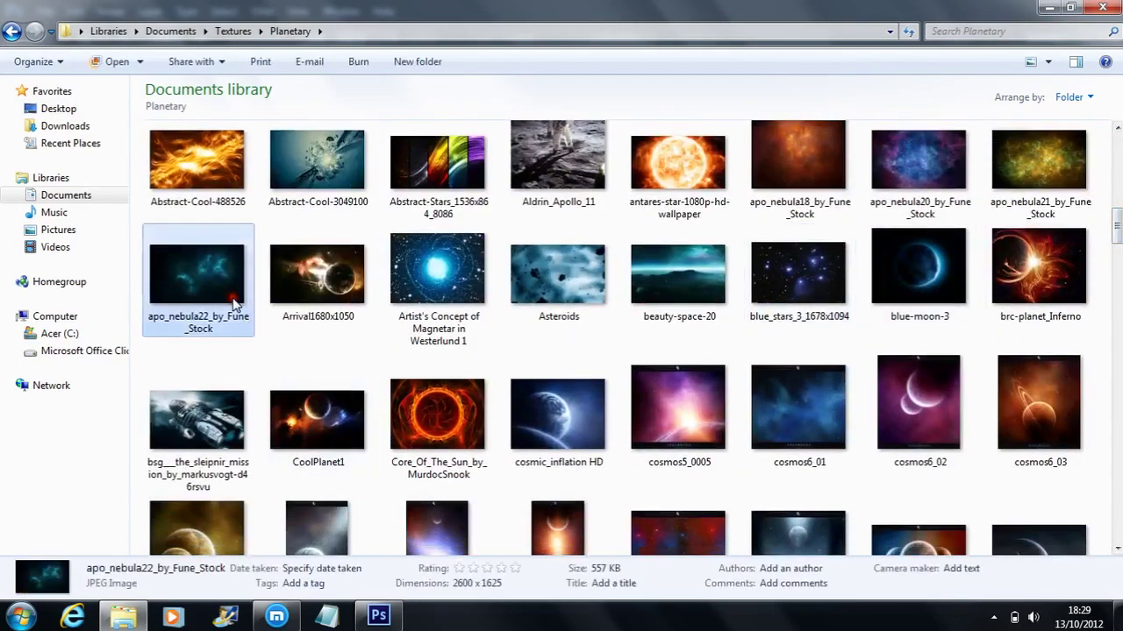
drag(204, 281, 467, 98)
Step: Copy the nebula image into the Untitled-1 document as a layer and close the source image
click(14, 83)
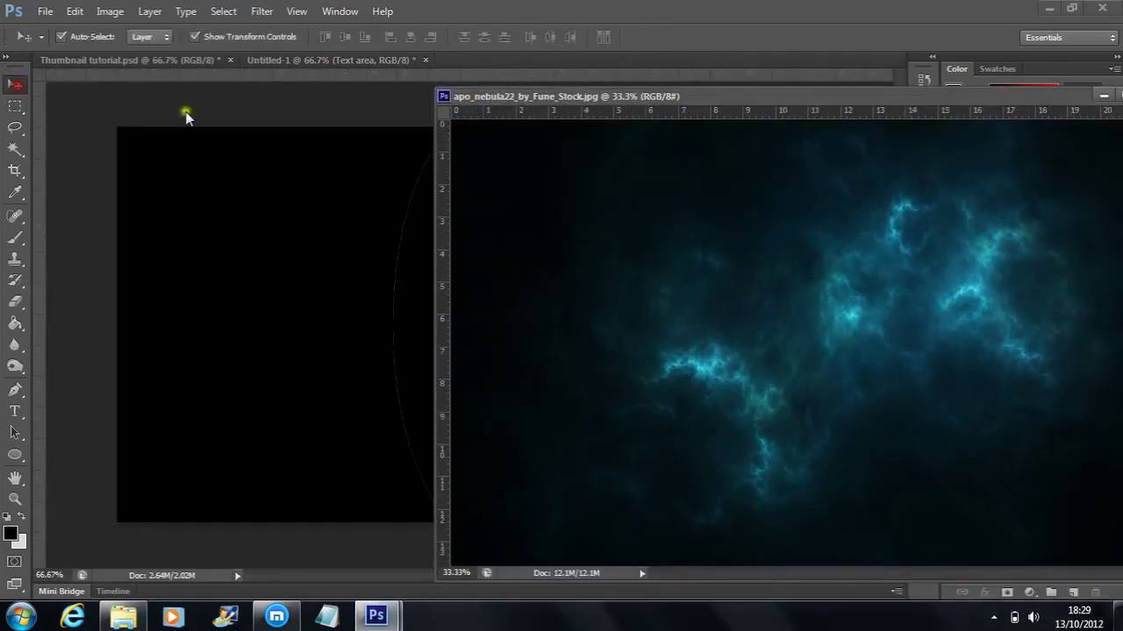
drag(571, 193, 325, 154)
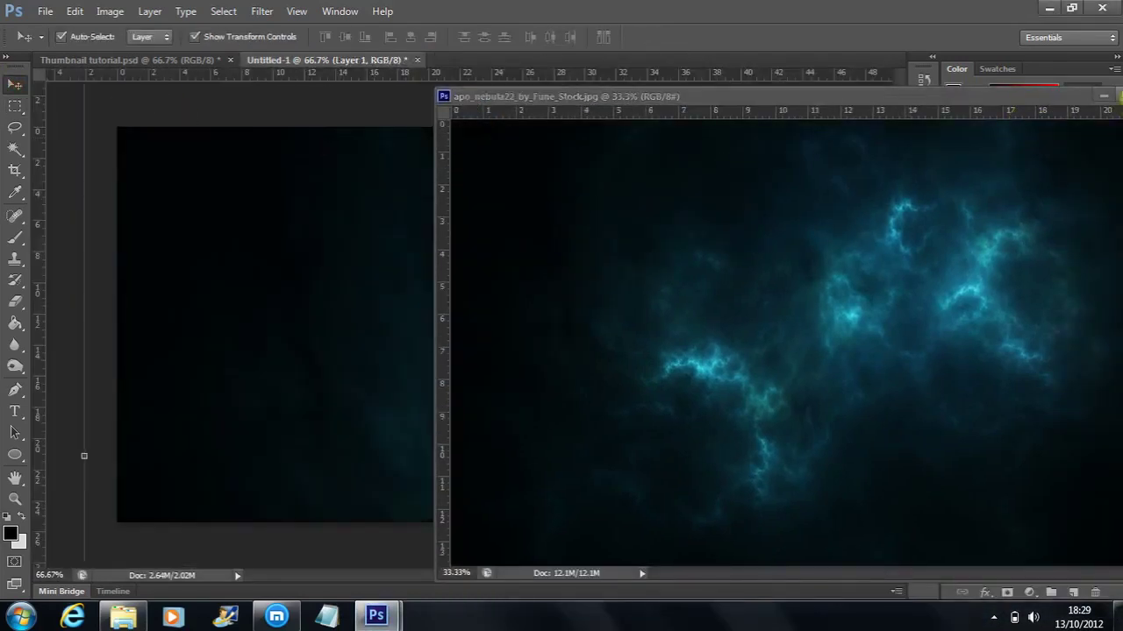
click(1120, 97)
click(1072, 11)
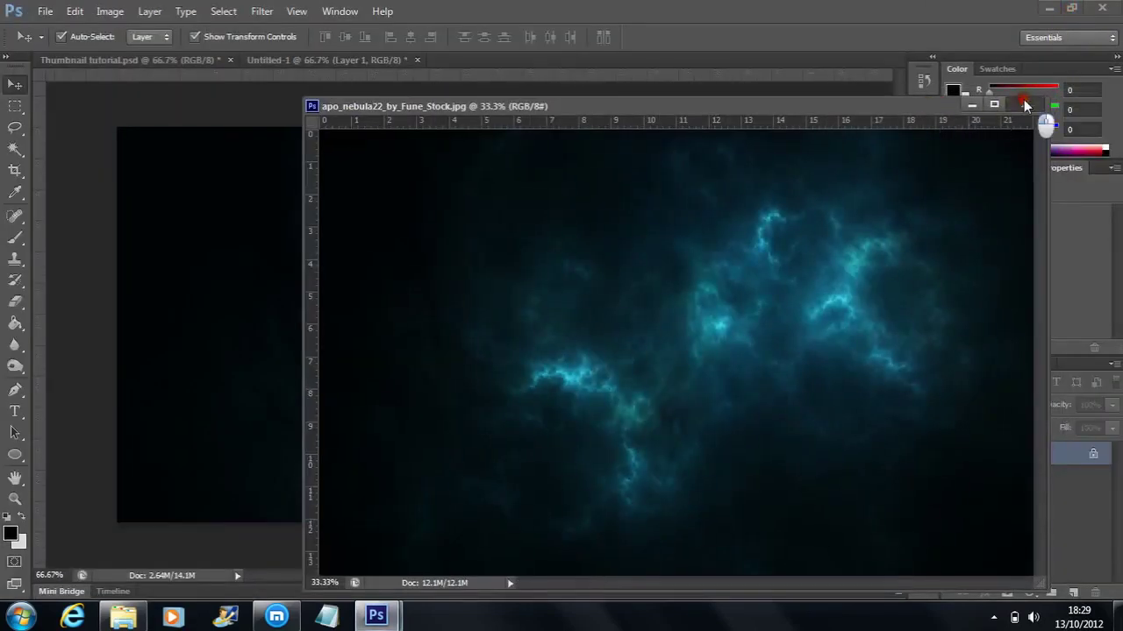
click(1026, 104)
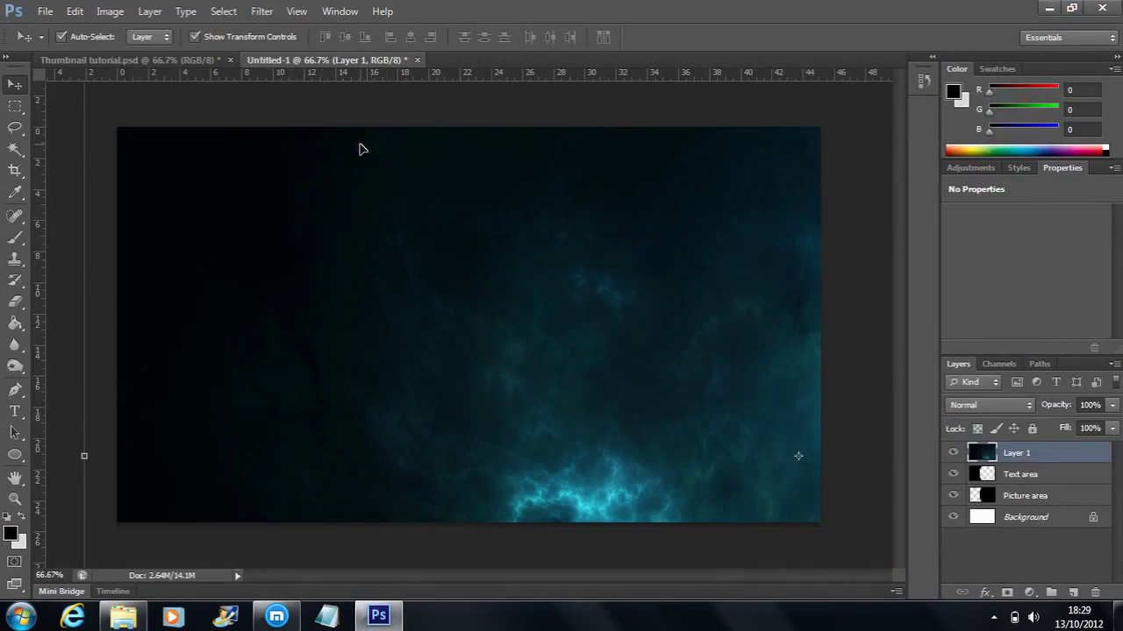
Step: Scale the nebula layer down proportionally and position it over the canvas, leaving only a strip at the far left uncovered
key(ctrl+minus)
key(ctrl+minus)
key(ctrl+minus)
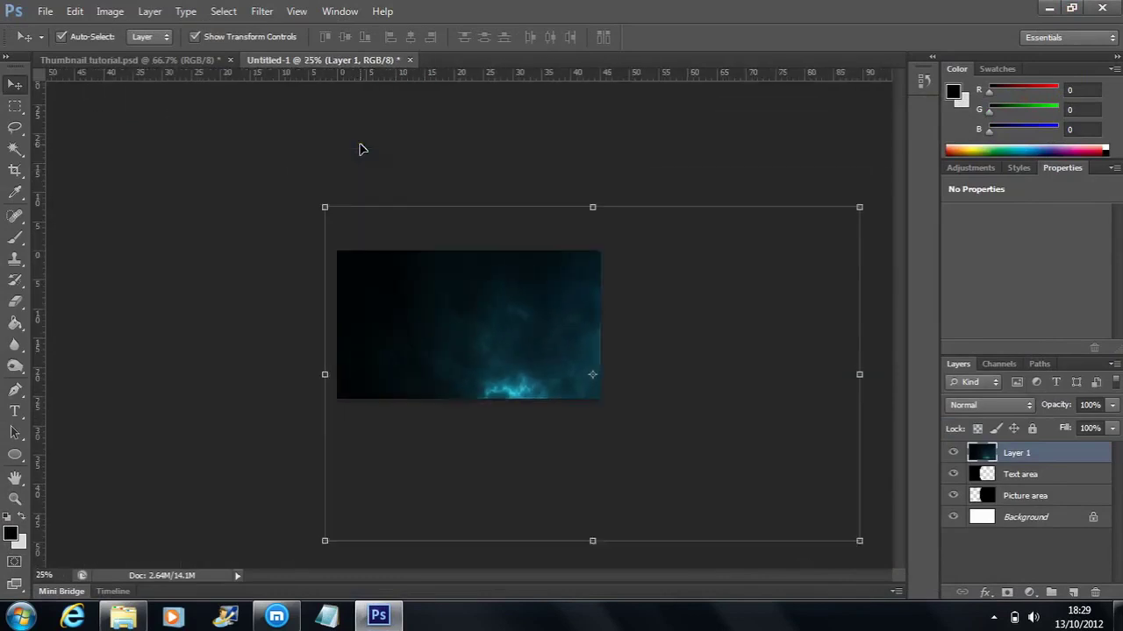
click(347, 187)
drag(856, 540, 568, 414)
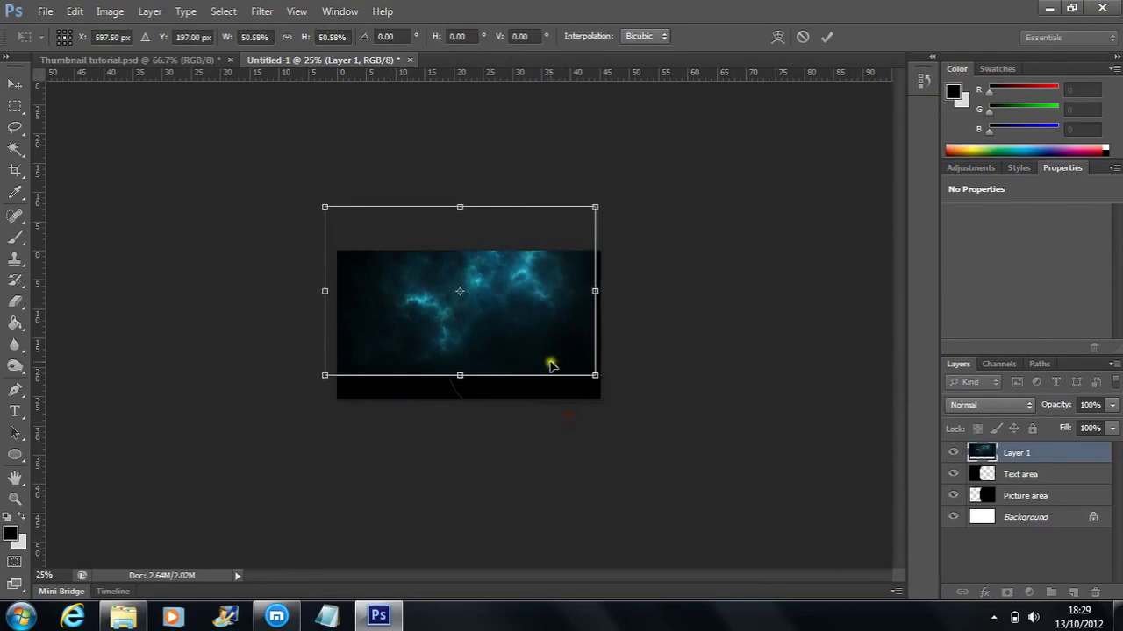
drag(529, 320, 541, 351)
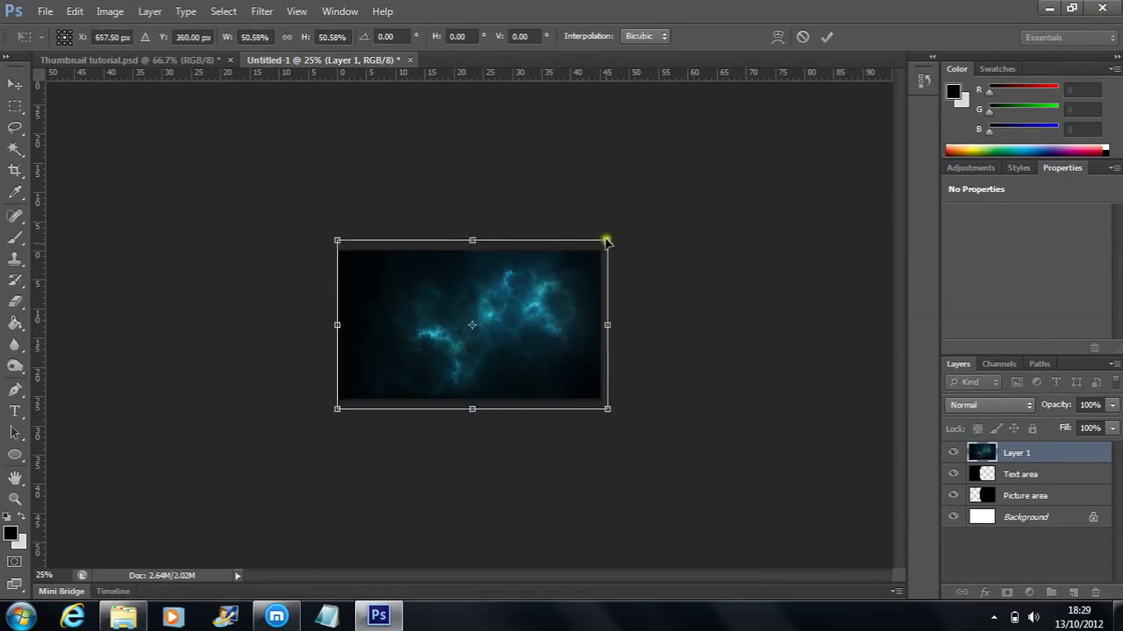
drag(607, 414, 565, 368)
key(Return)
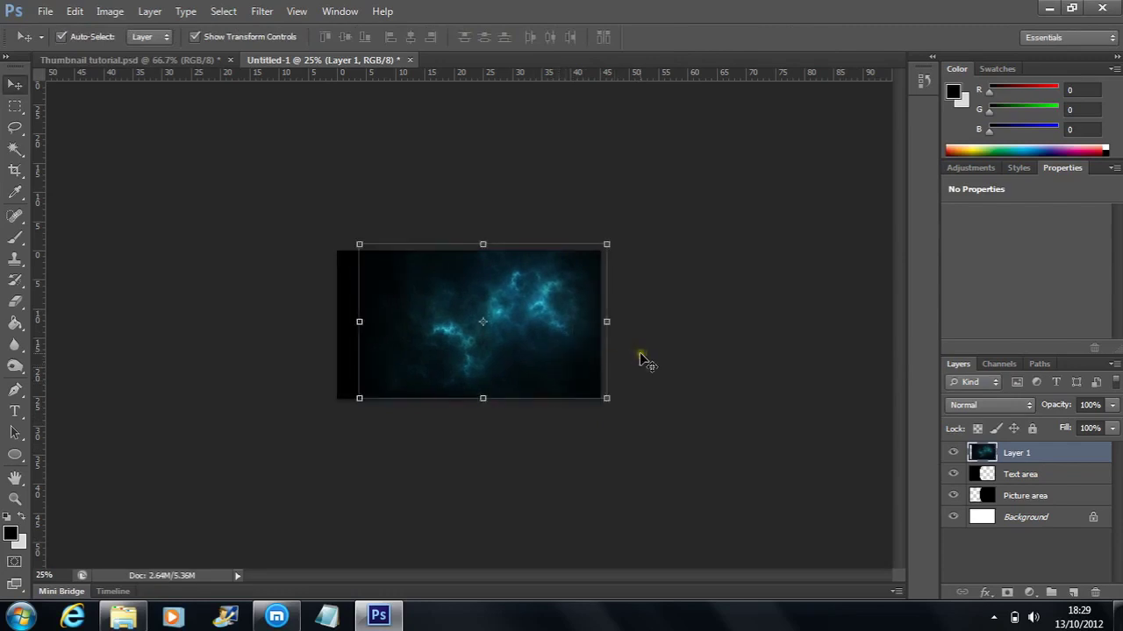
Step: Move the nebula layer, Layer 1, between Text area and Picture area, then deselect all layers
key(ctrl+plus)
key(ctrl+plus)
key(ctrl+plus)
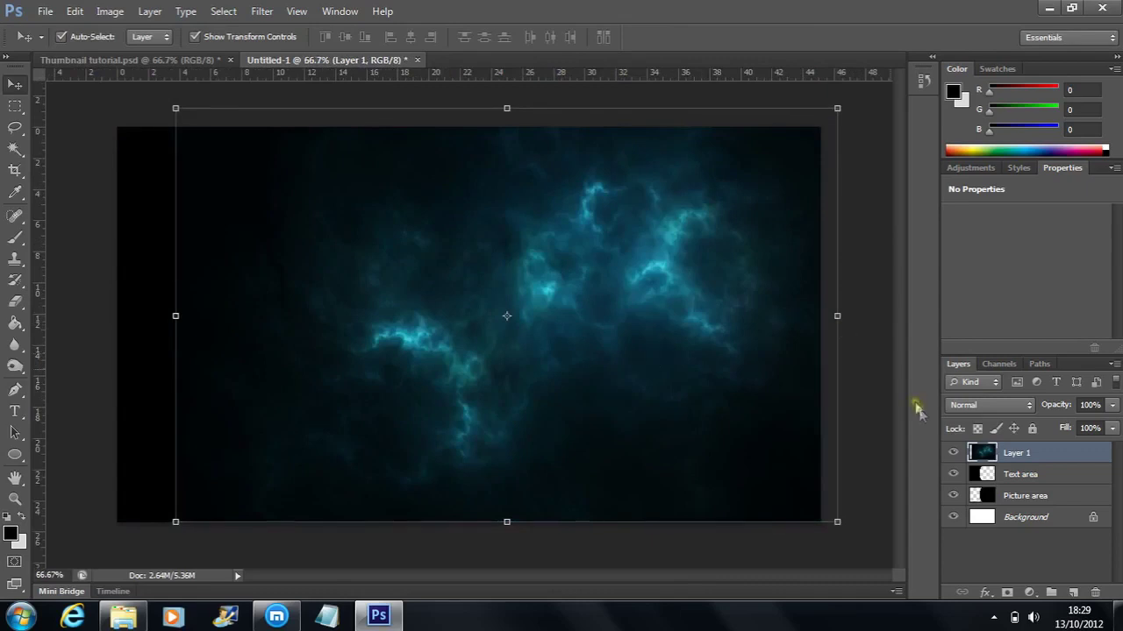
mouse_move(1040, 454)
mouse_down()
mouse_move(1055, 491)
mouse_move(1036, 476)
mouse_up()
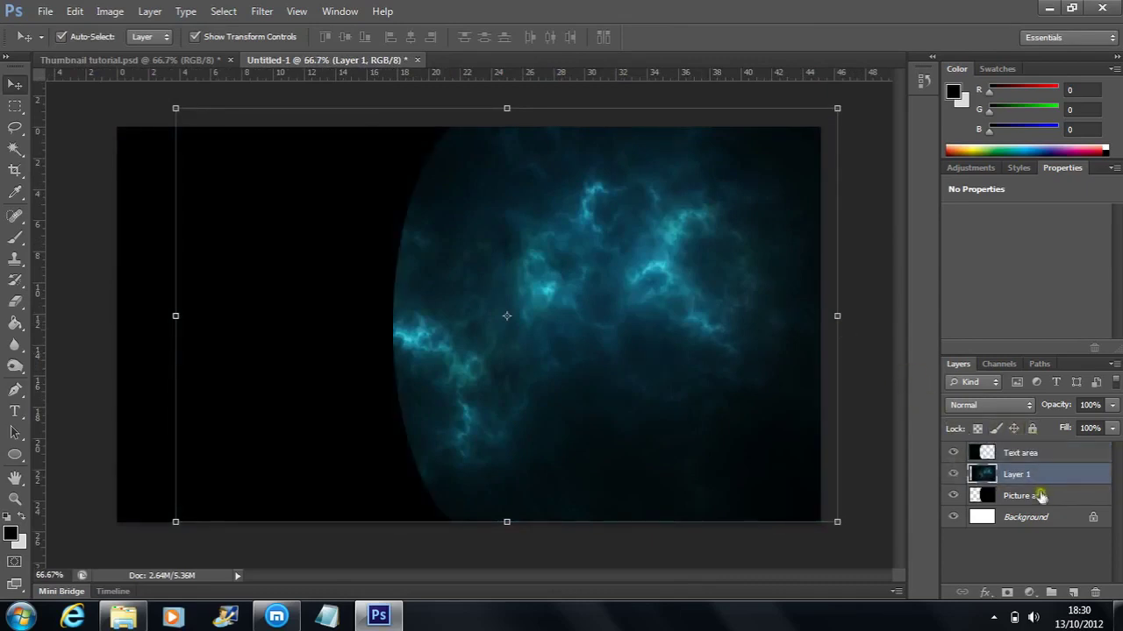
click(797, 386)
click(884, 178)
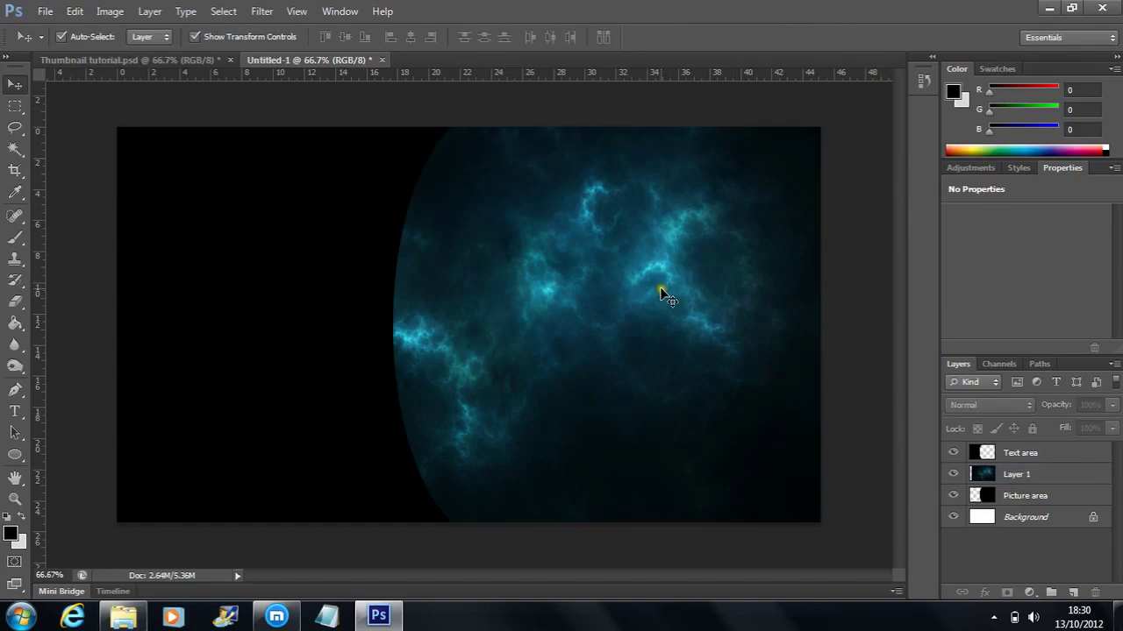
Step: Bring the effekt3 image from the Planetary folder in Windows Explorer into the Untitled-1 document as a layer and close its source image
click(123, 617)
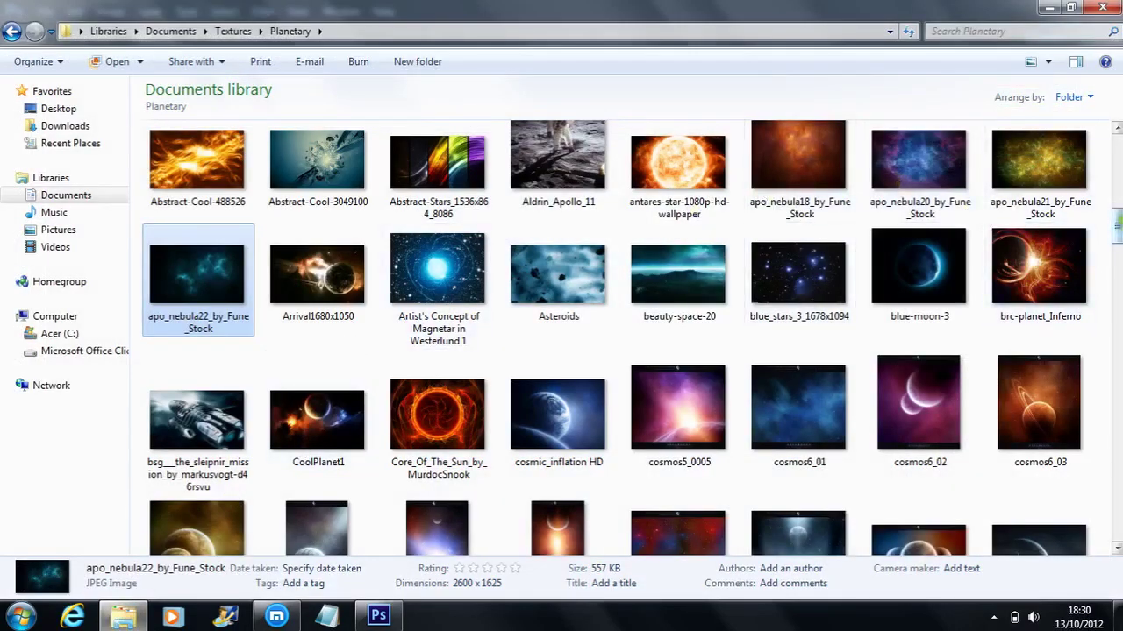
scroll(939, 220, down, 5)
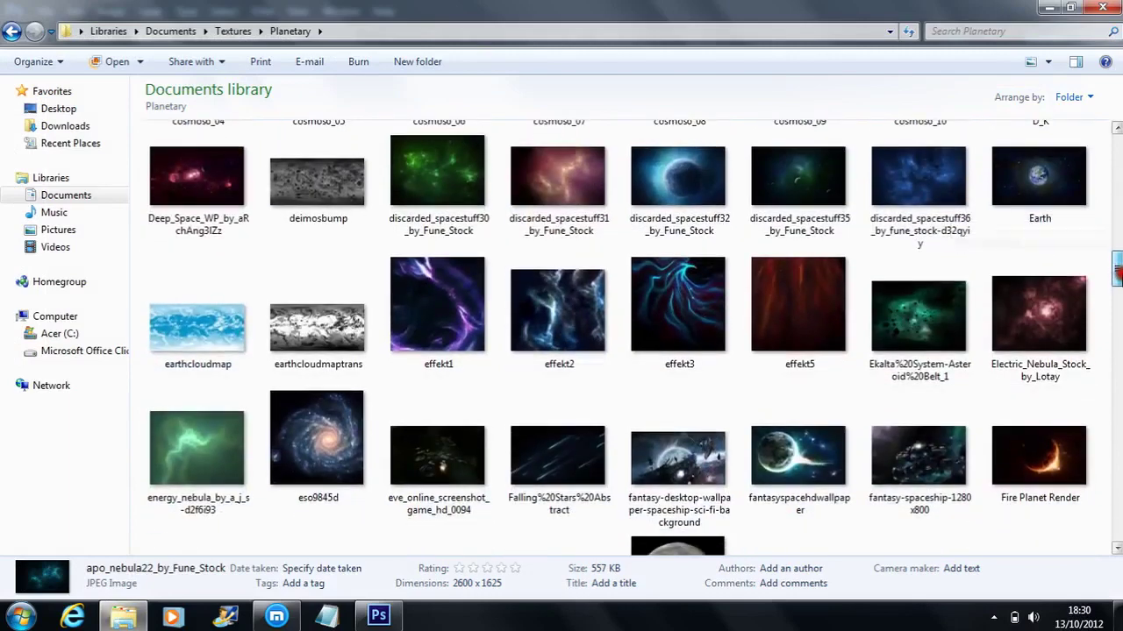
drag(685, 307, 430, 86)
drag(614, 236, 378, 212)
click(826, 87)
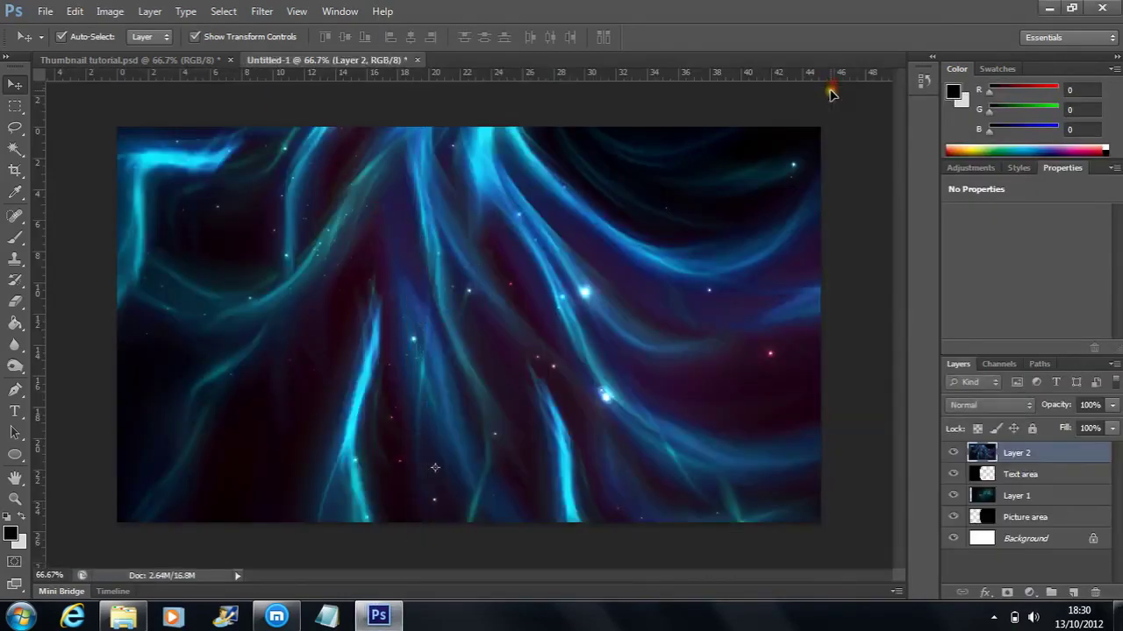
Step: Scale Layer 2 down proportionally to about 46.8%, position it over the canvas's right part, and move it directly beneath Text area
key(ctrl+minus)
key(ctrl+minus)
key(ctrl+minus)
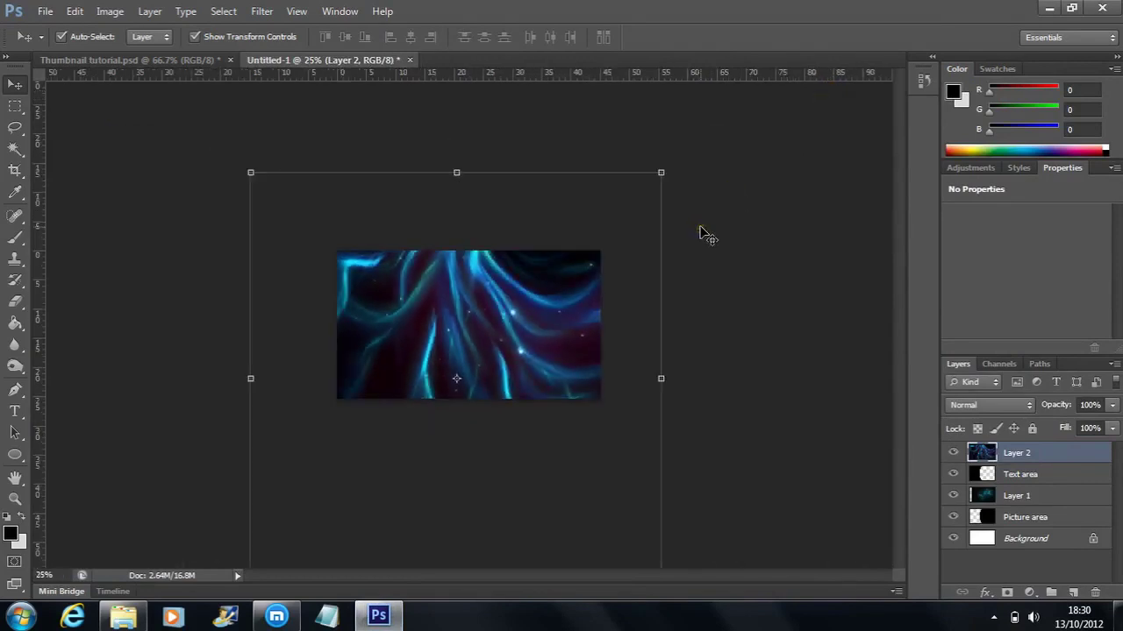
drag(660, 172, 595, 240)
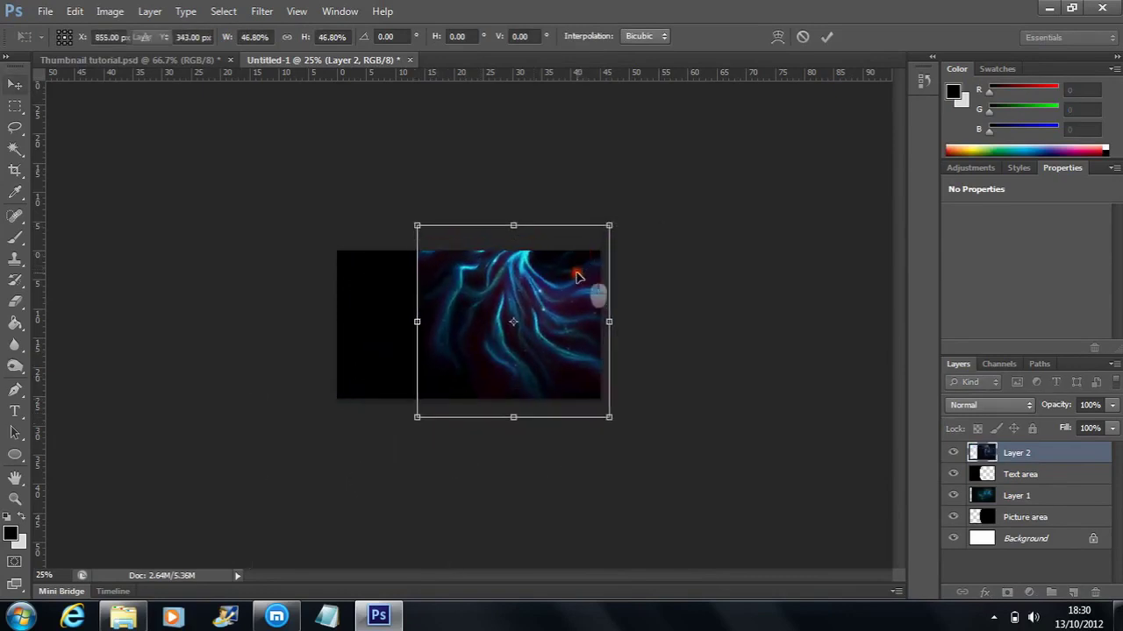
double_click(578, 277)
key(ctrl+plus)
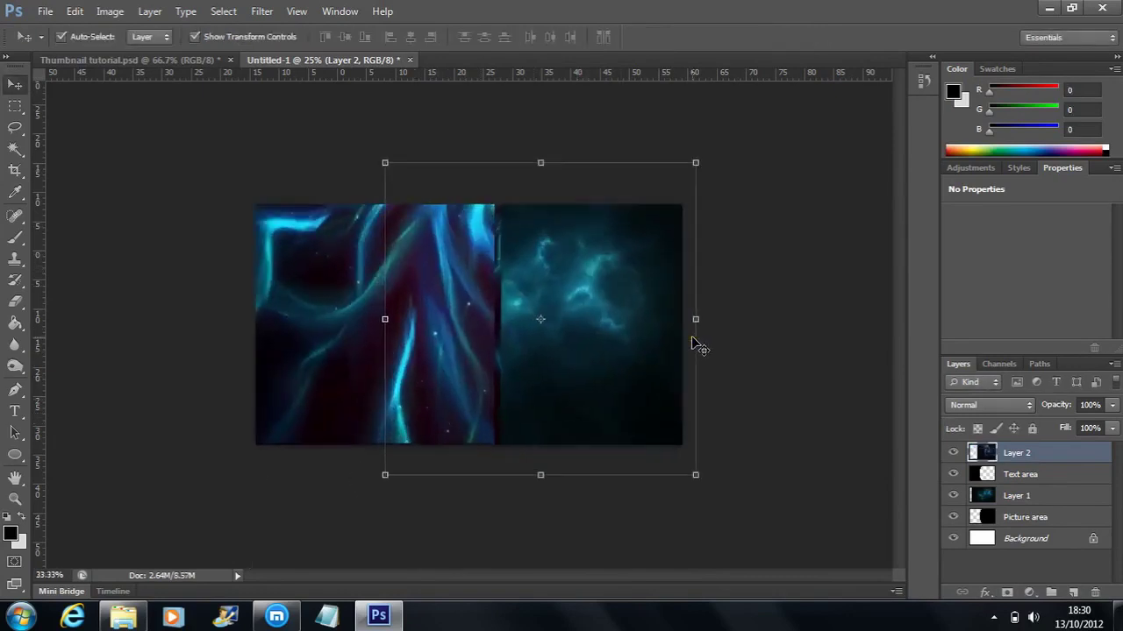
drag(984, 445, 1033, 484)
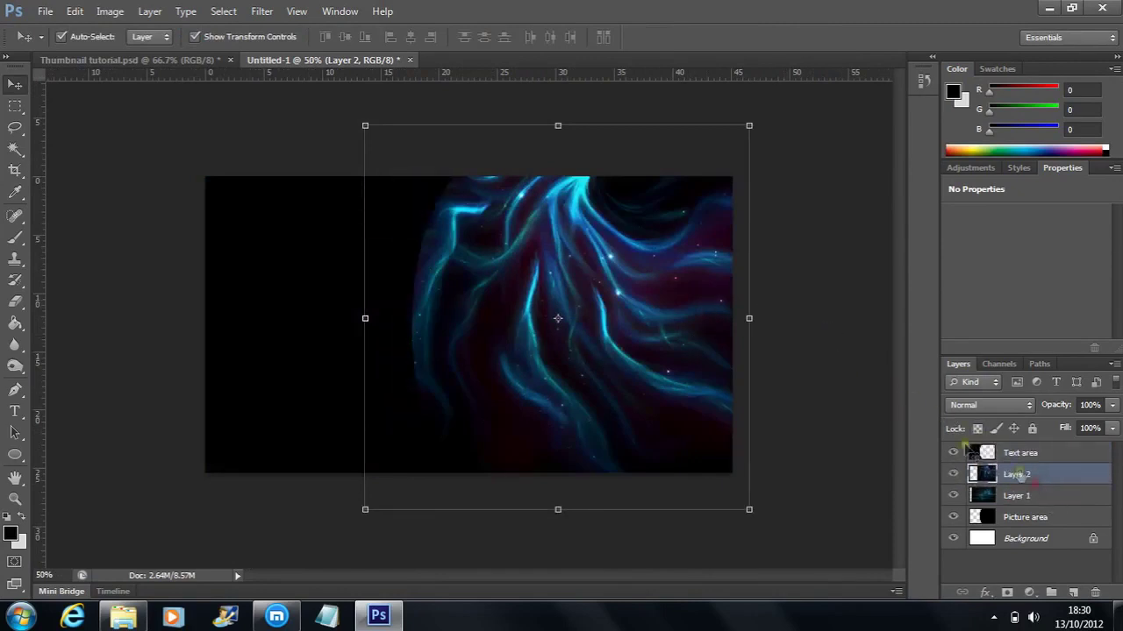
Step: Set Layer 2's blend mode to Screen, shift it slightly up and to the right, and deselect it
click(989, 403)
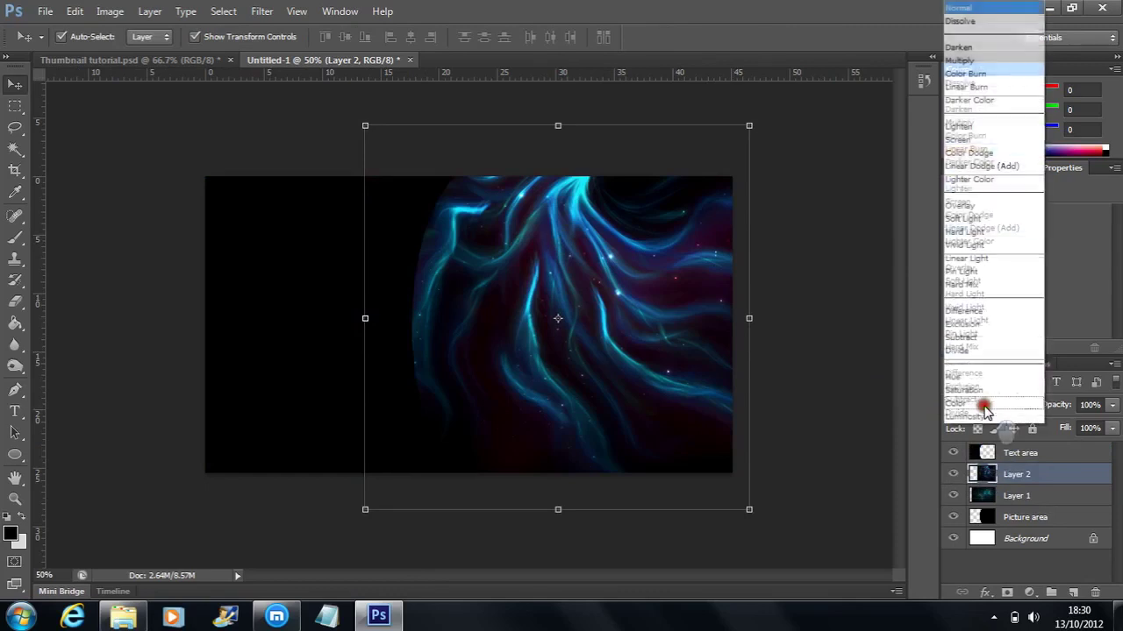
click(958, 140)
drag(612, 228, 627, 209)
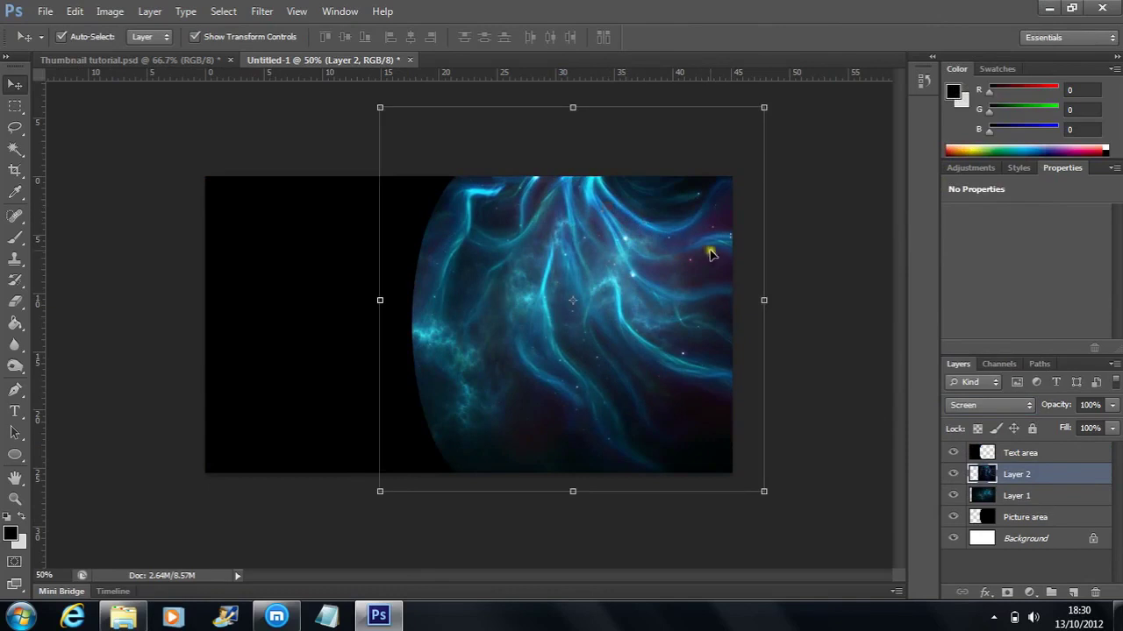
click(815, 319)
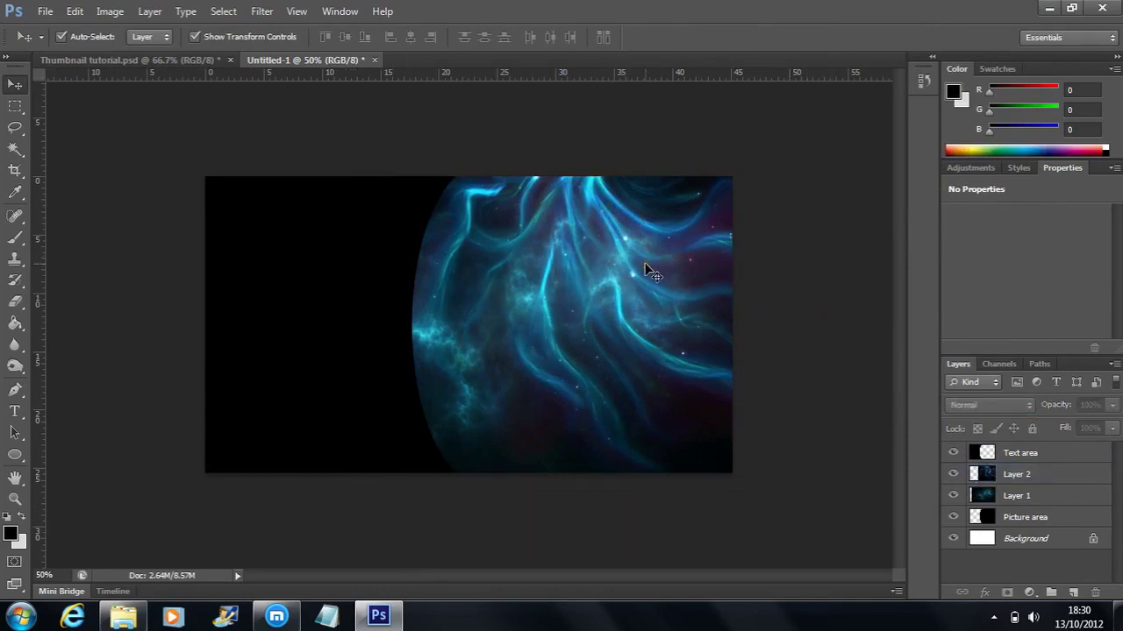
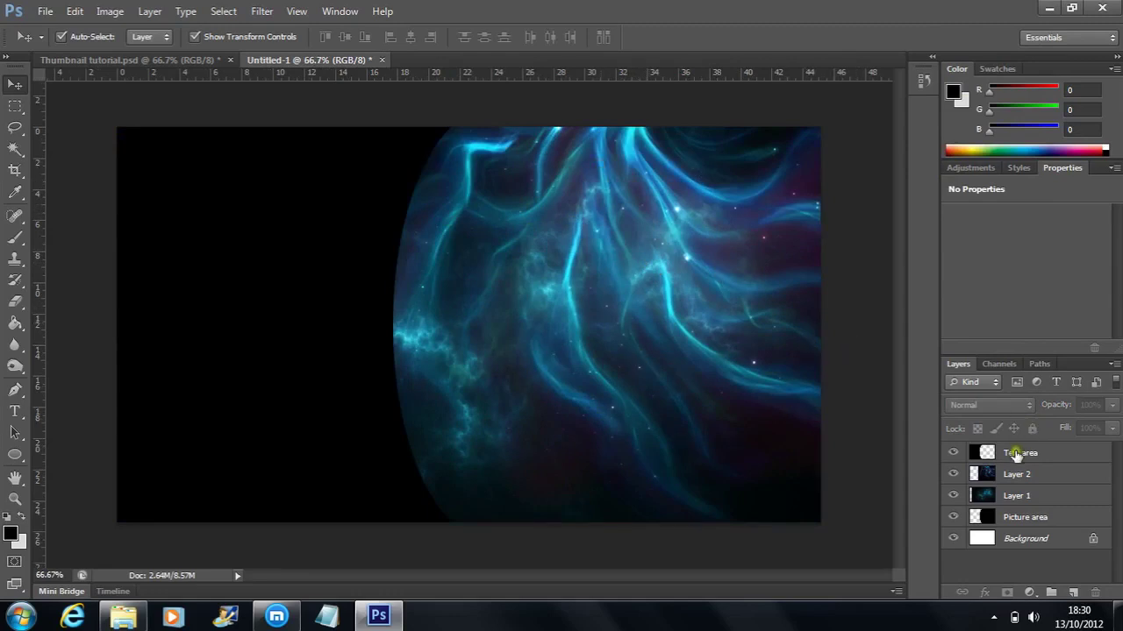
Step: Add a non-reversed black-to-white Gradient Map adjustment layer above Layer 2 and set its blend mode to Hard Light
click(1049, 471)
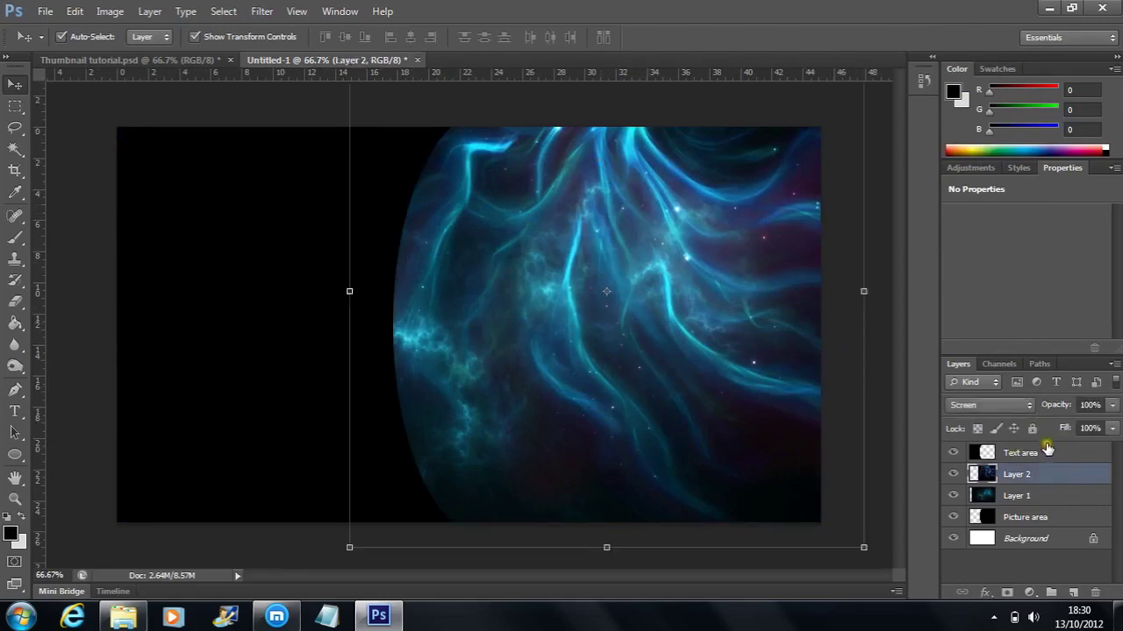
click(1036, 594)
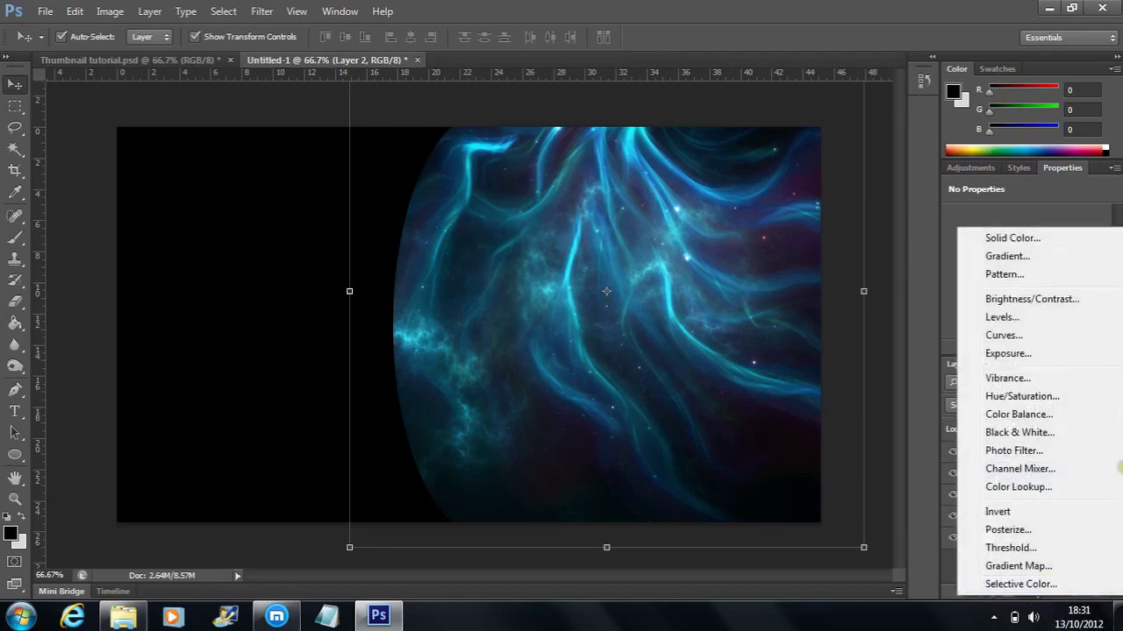
click(1037, 565)
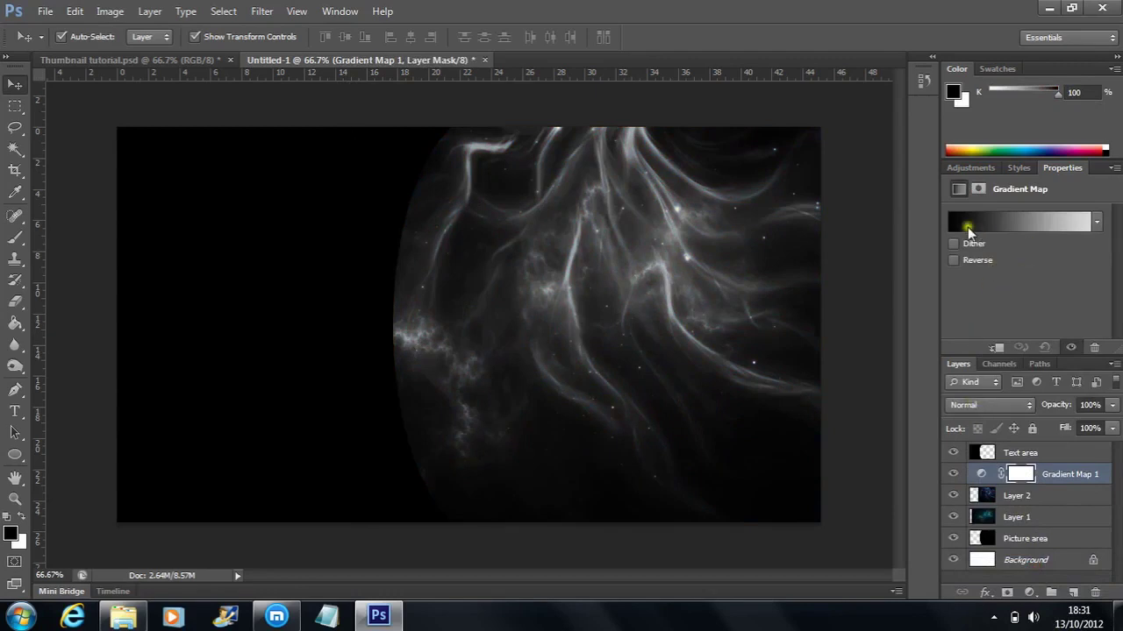
click(953, 261)
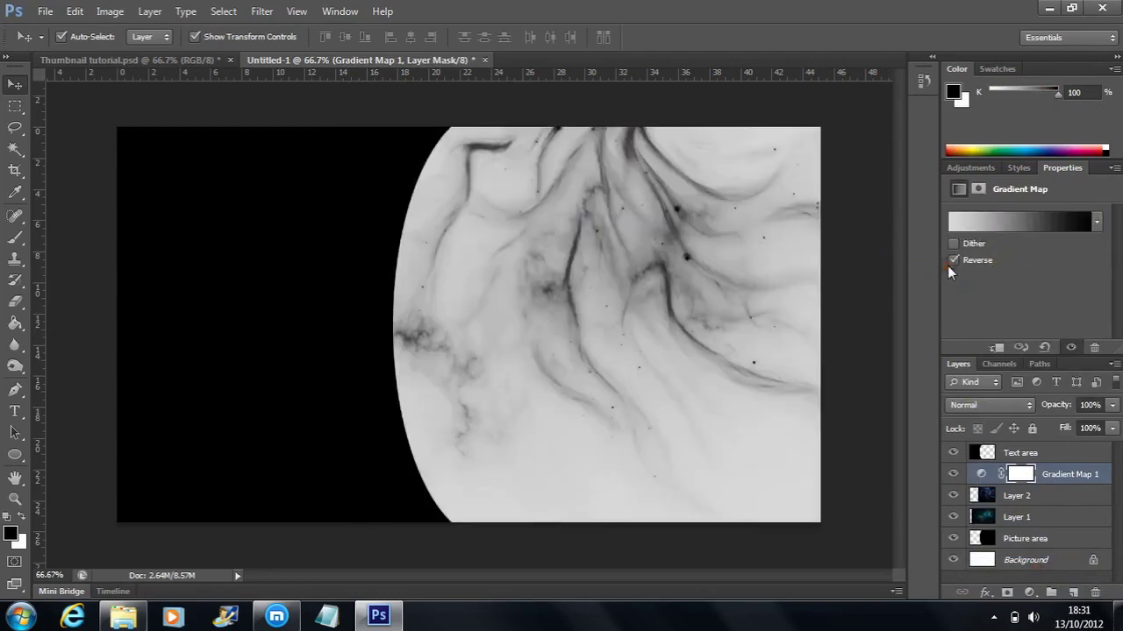
click(952, 261)
click(960, 220)
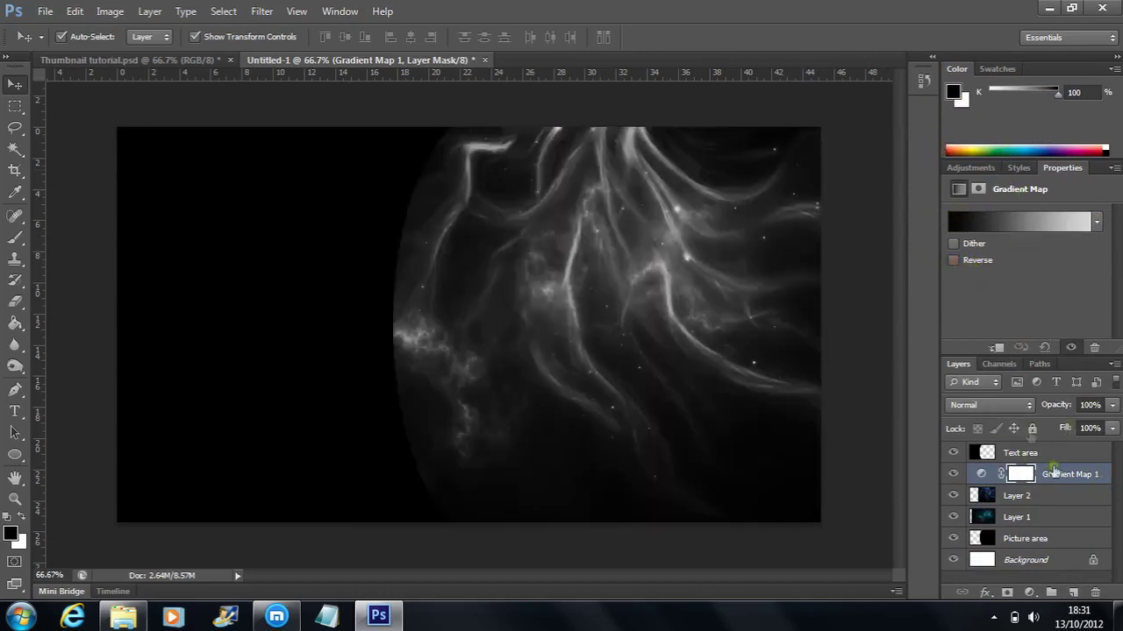
click(970, 405)
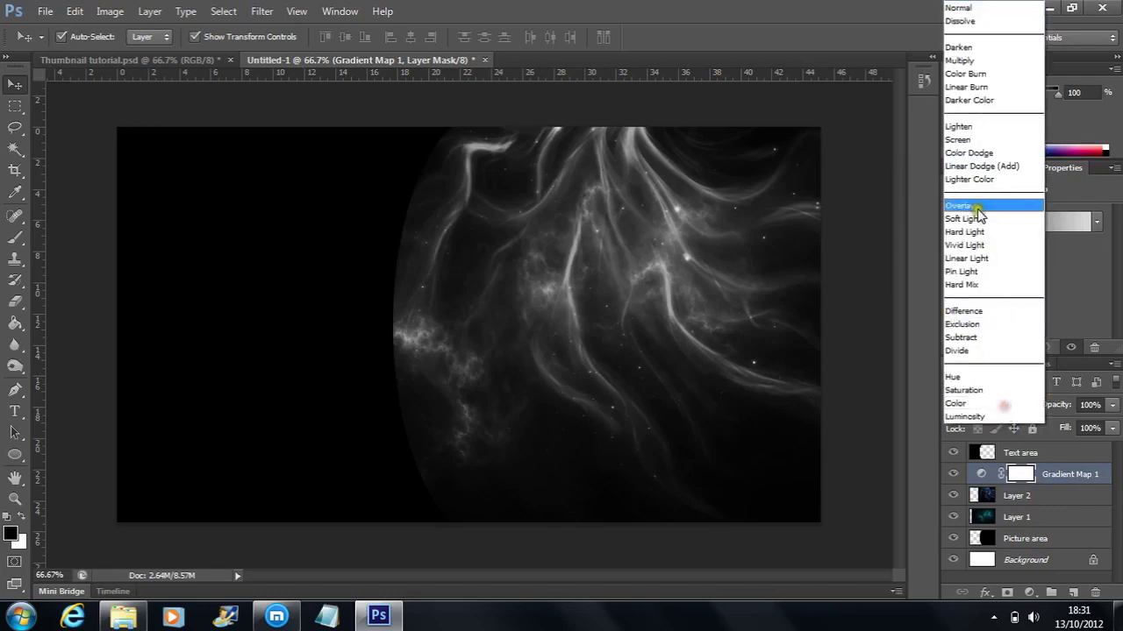
click(973, 233)
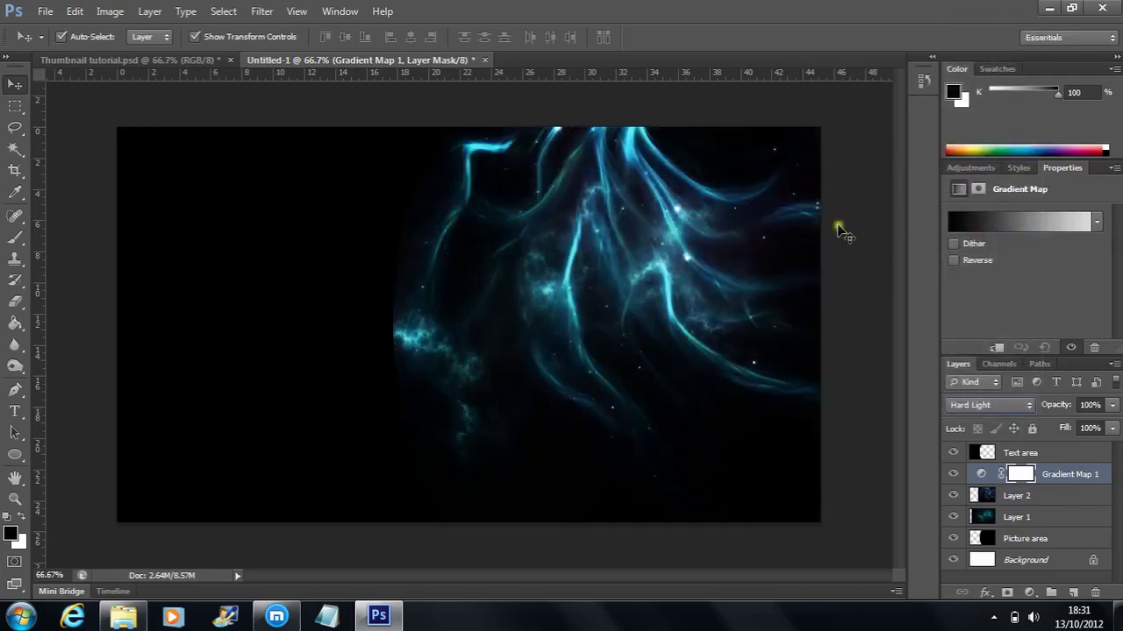
click(869, 232)
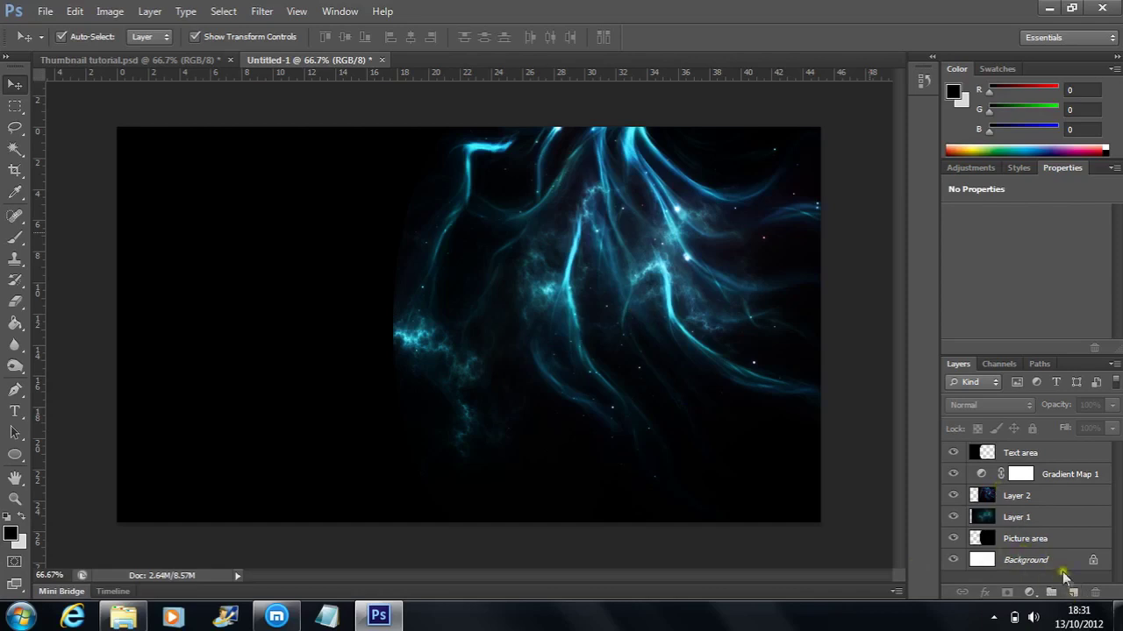
Step: Add a second Gradient Map adjustment layer at the top of the stack using the bright-to-light blue gradient preset
click(1031, 594)
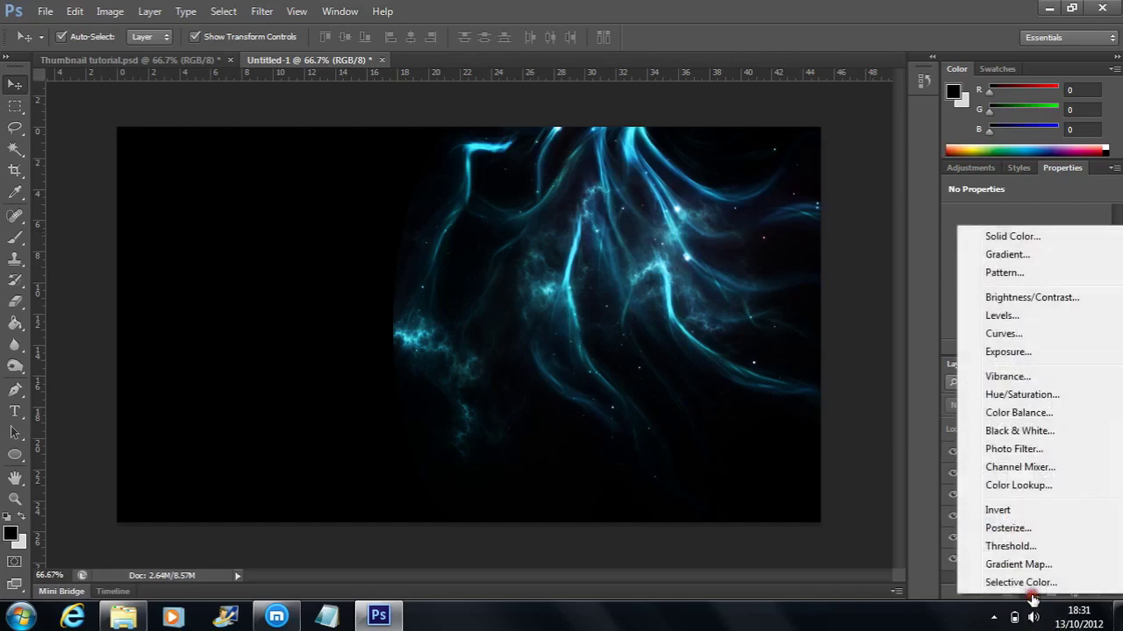
click(1027, 559)
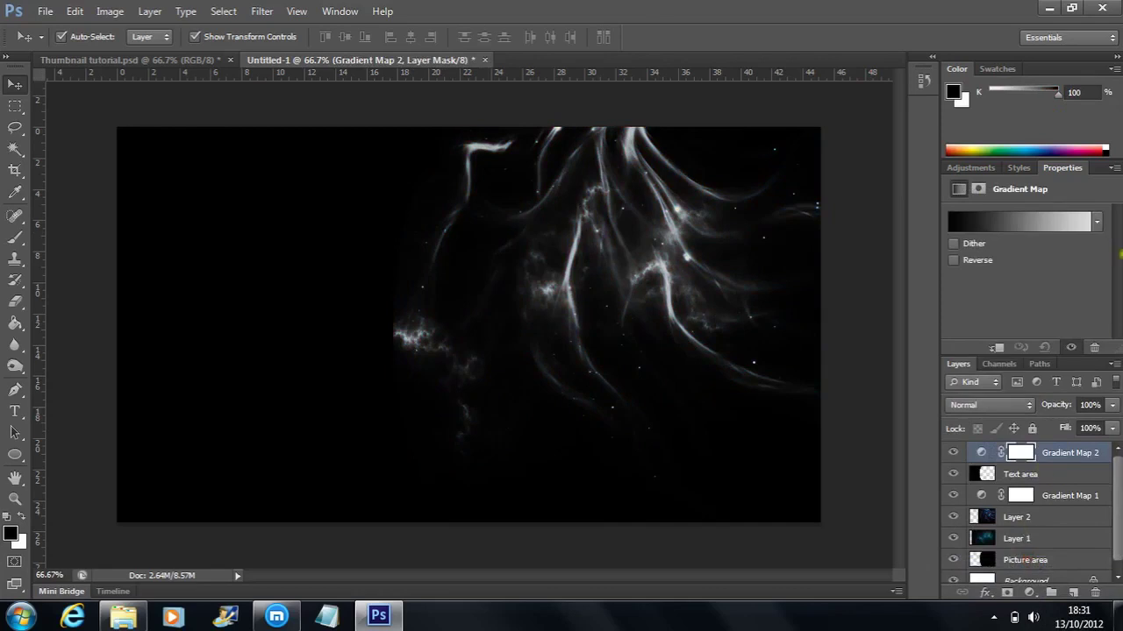
click(1099, 222)
scroll(1081, 291, down, 2)
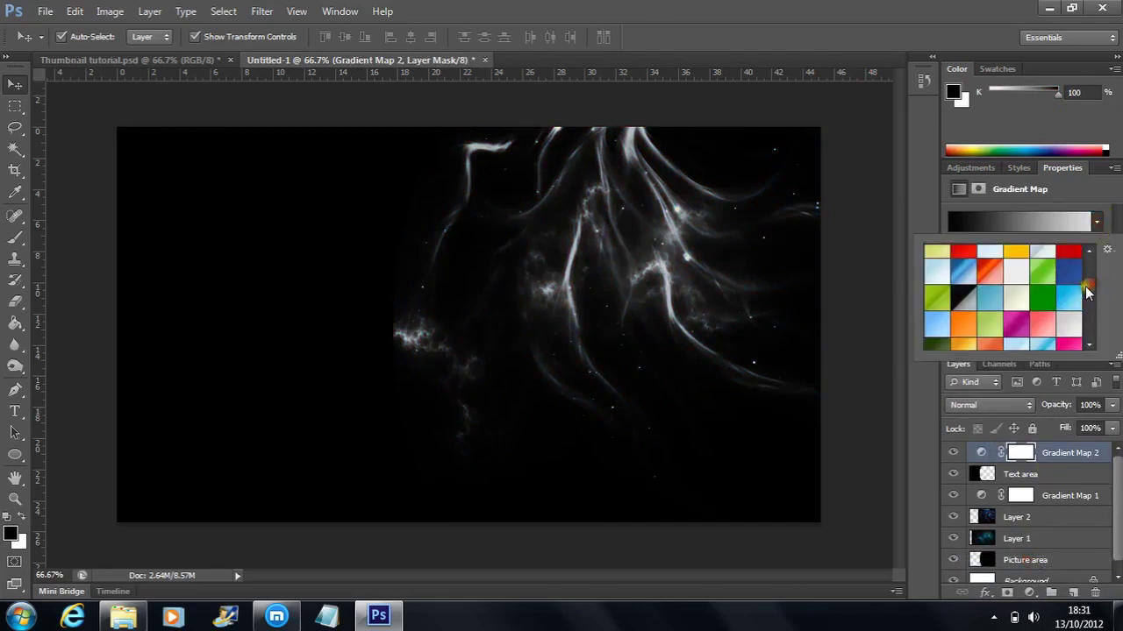
click(1074, 302)
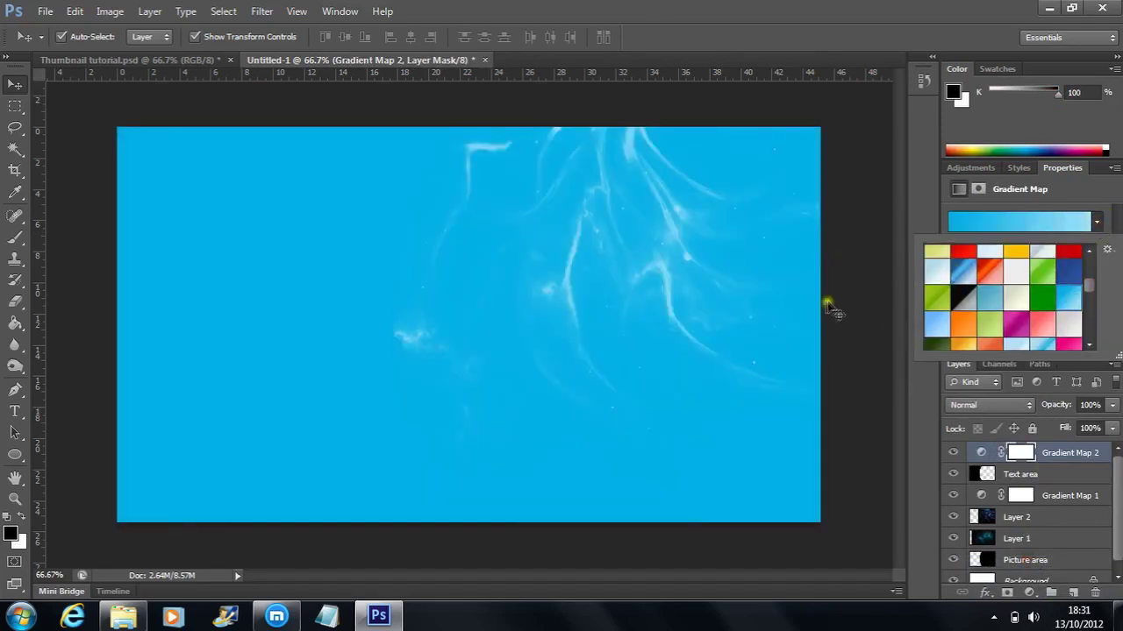
click(839, 313)
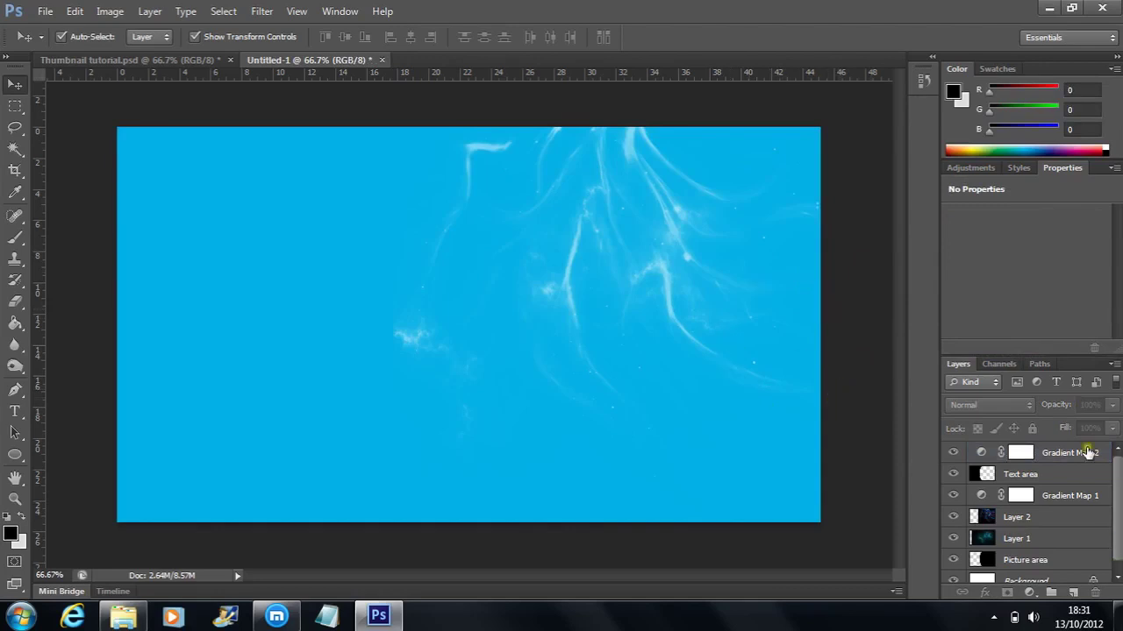
Step: Set Gradient Map 2's blend mode to Soft Light and move it directly beneath Text area
click(1088, 452)
click(1024, 406)
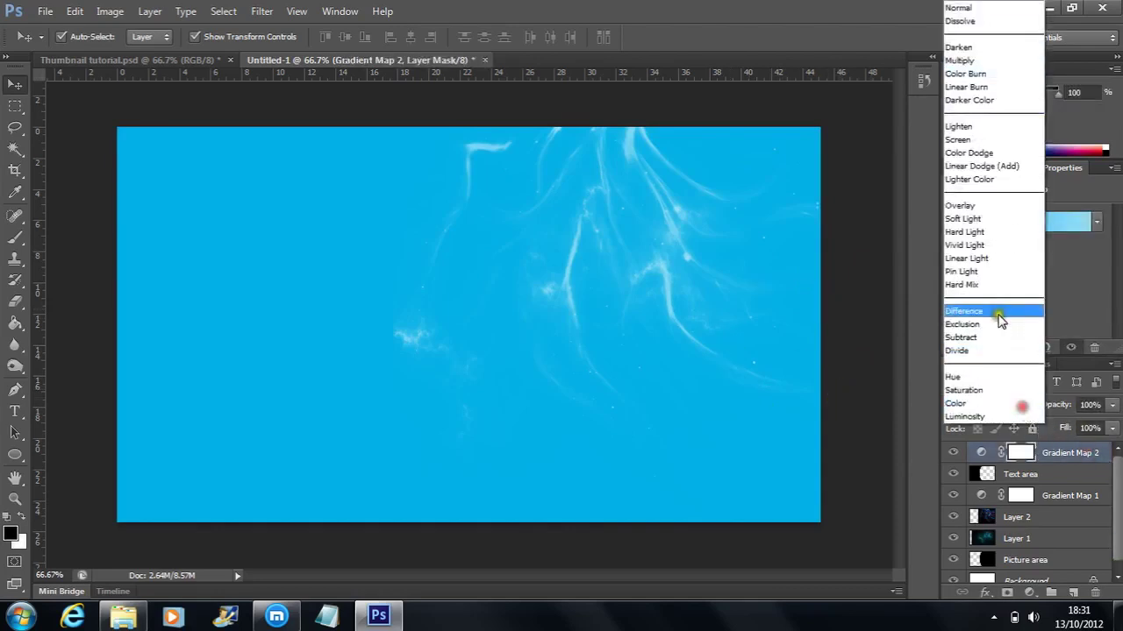
click(991, 219)
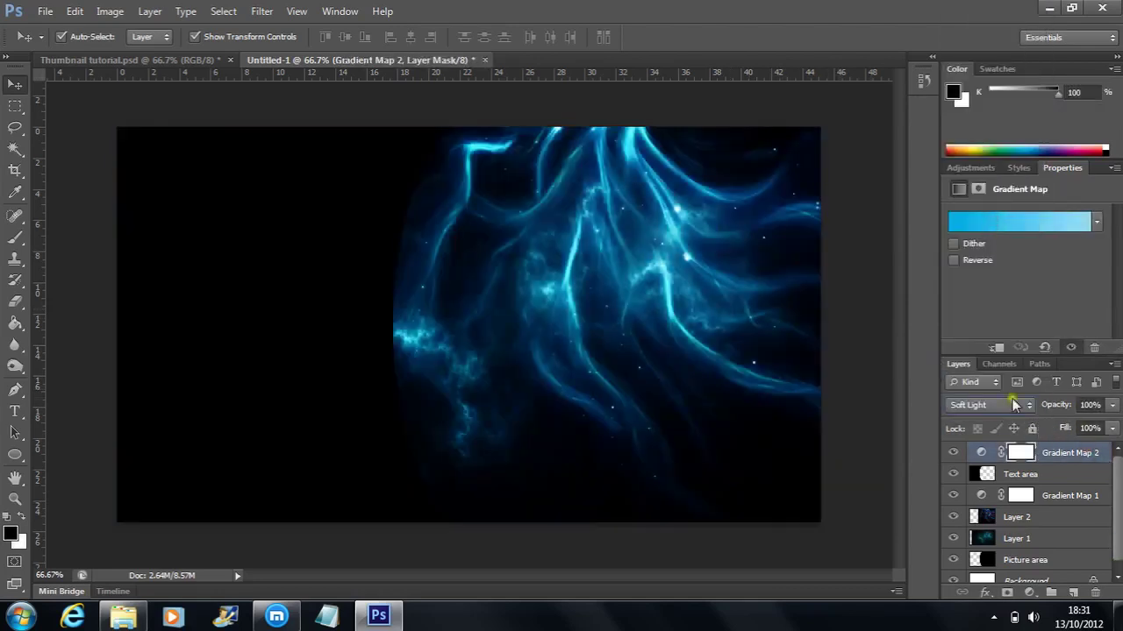
drag(1035, 458, 1050, 486)
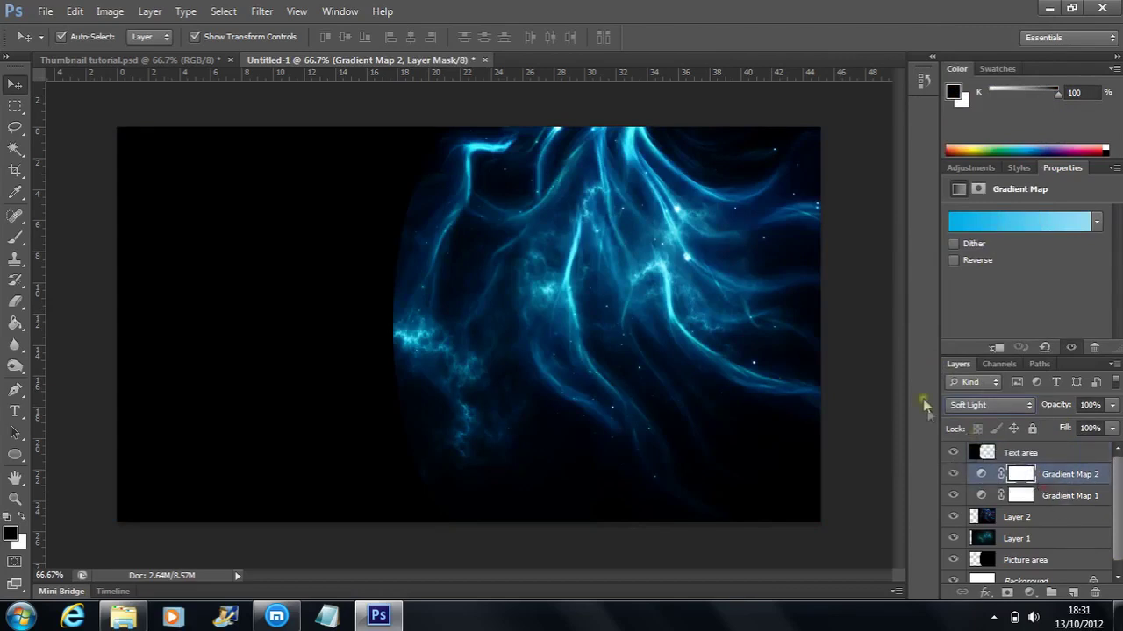
click(870, 386)
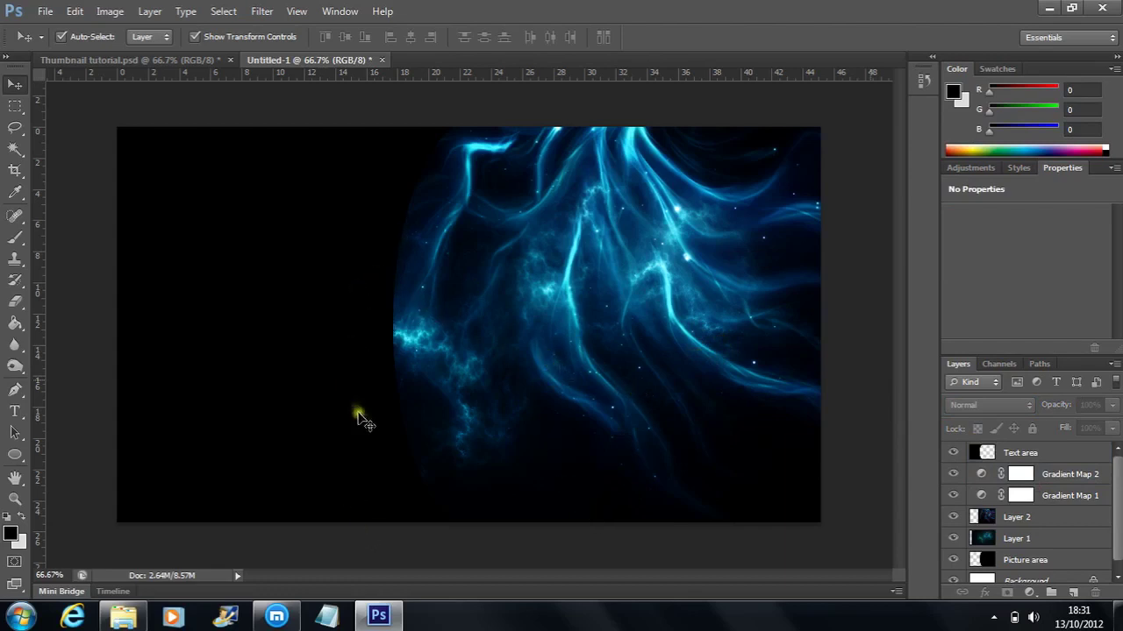
Step: Apply the black preset layer style with Bevel & Emboss, Stroke and Gradient Overlay to the Text area layer
click(290, 186)
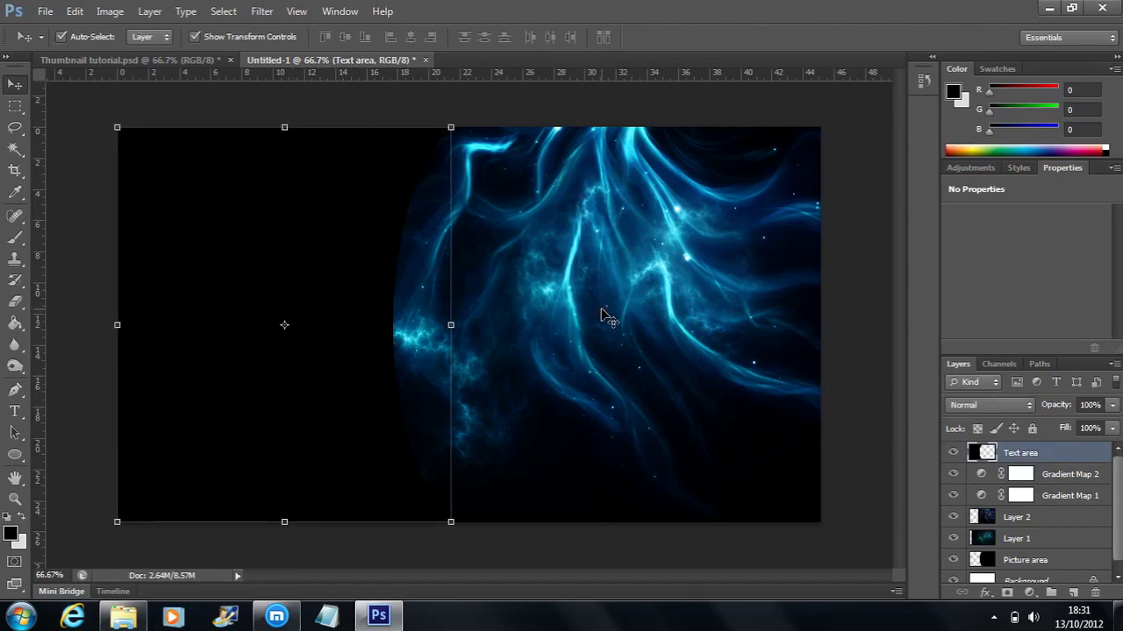
double_click(1100, 454)
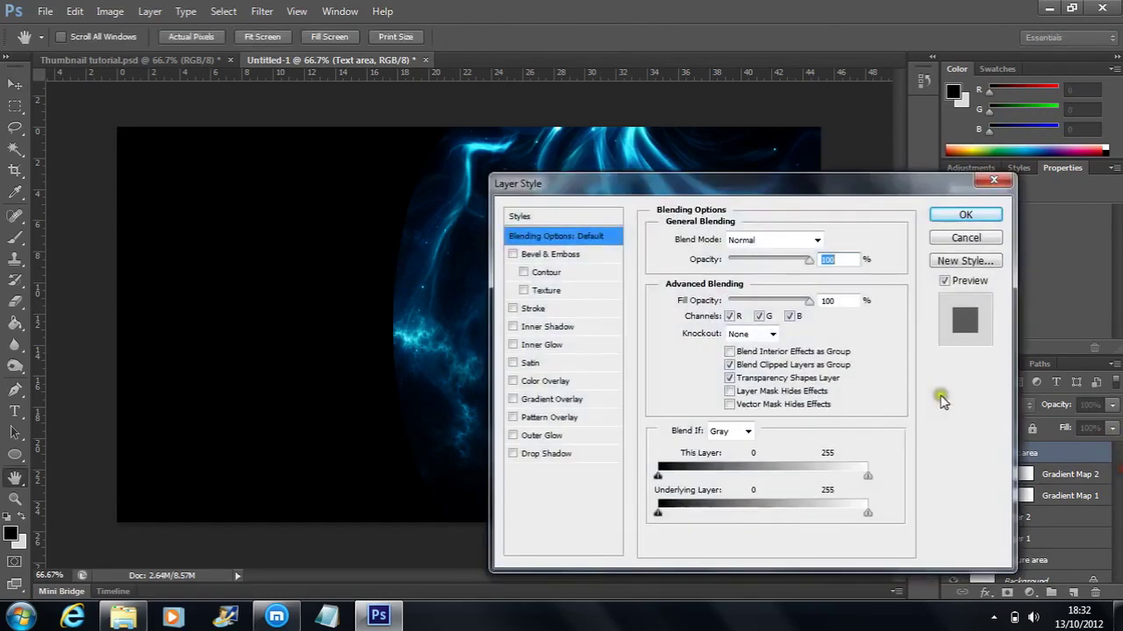
click(552, 218)
drag(884, 237, 881, 495)
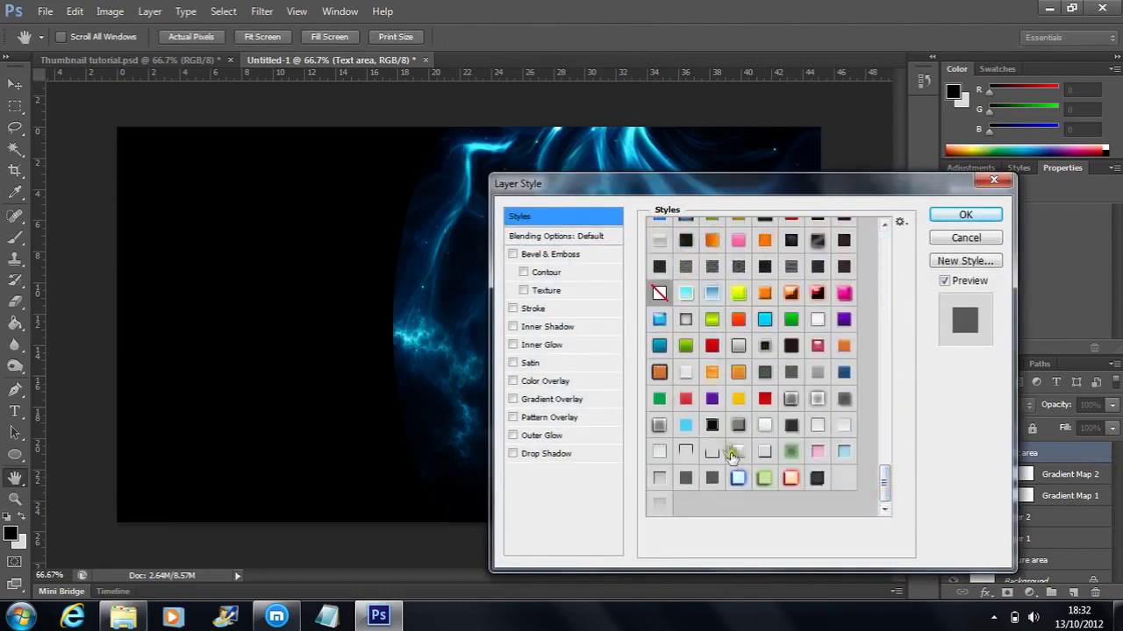
click(711, 425)
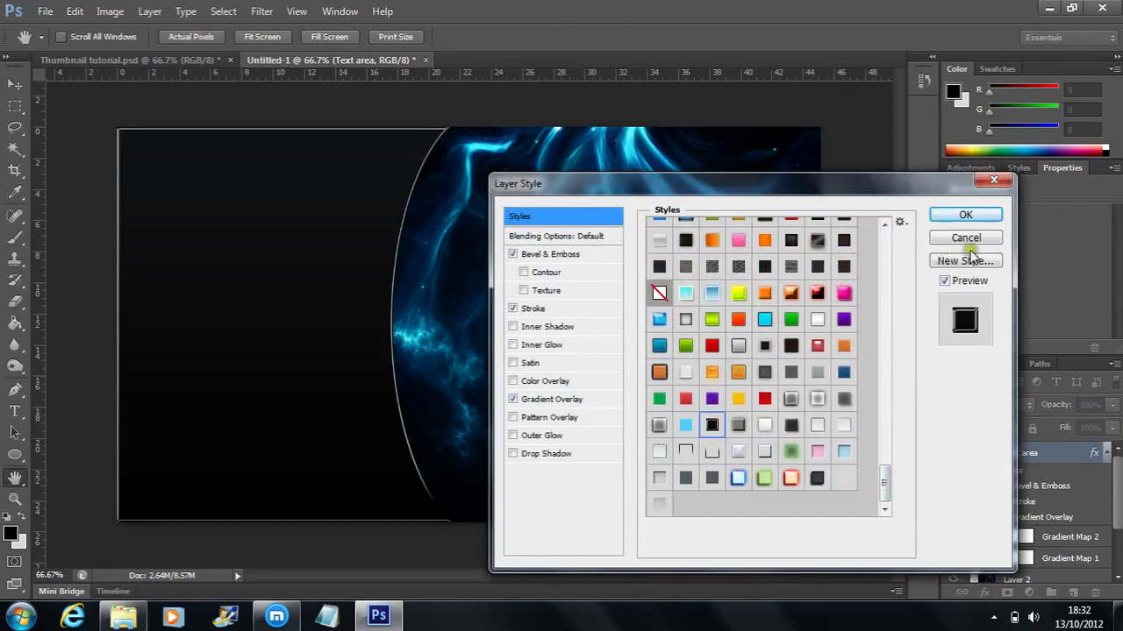
click(967, 217)
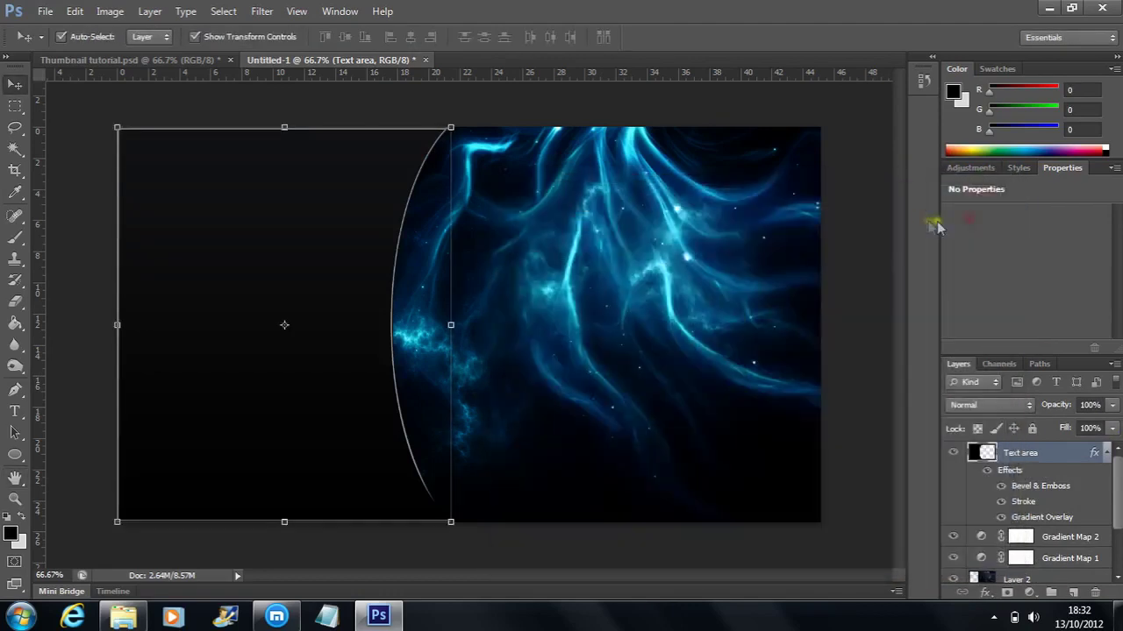
click(866, 223)
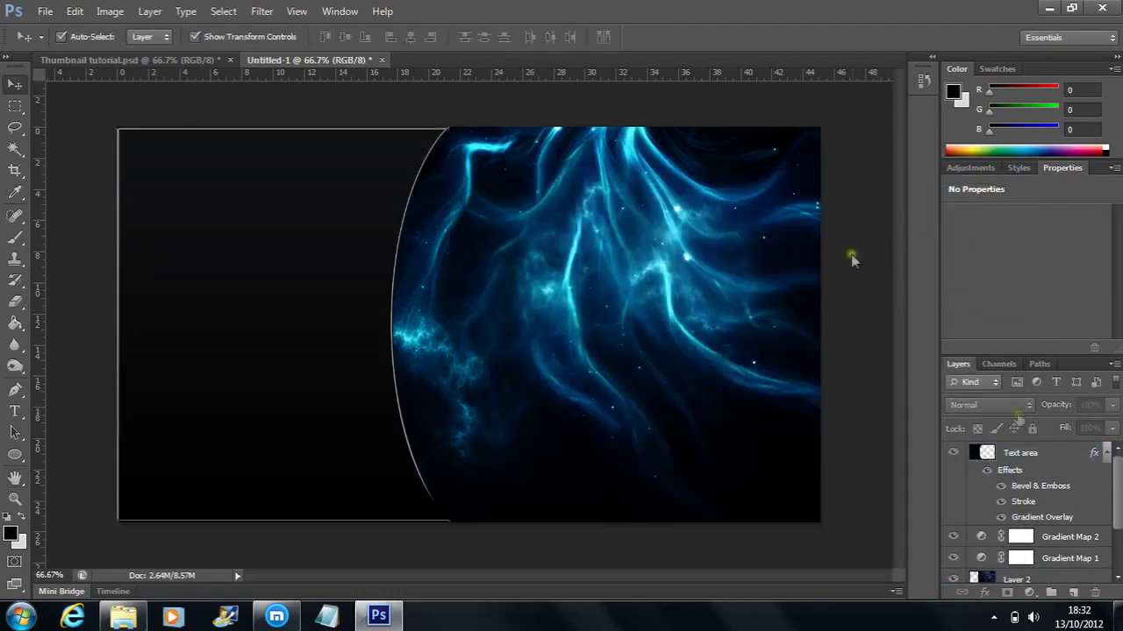
Step: Collapse the Text area layer's effects list and select that layer
click(1102, 451)
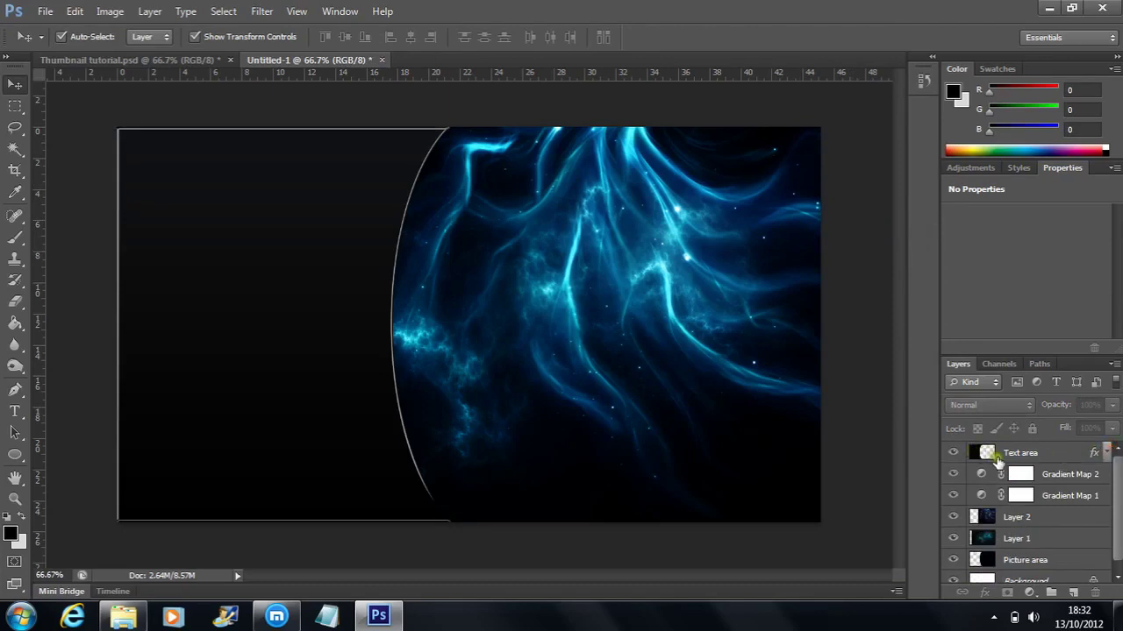
click(1018, 452)
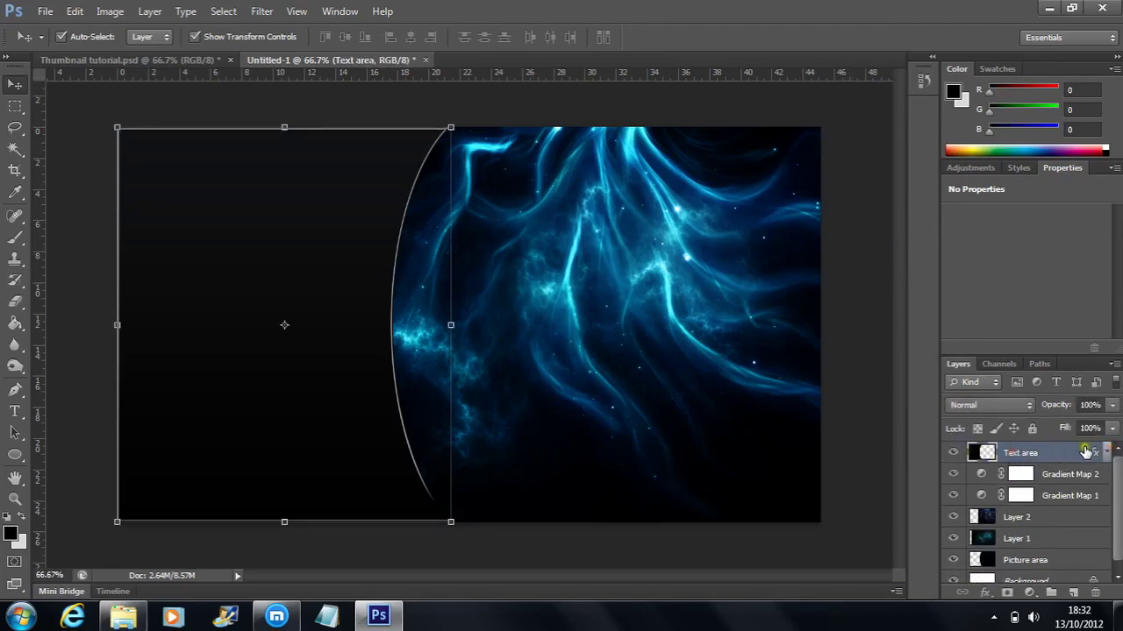
click(869, 315)
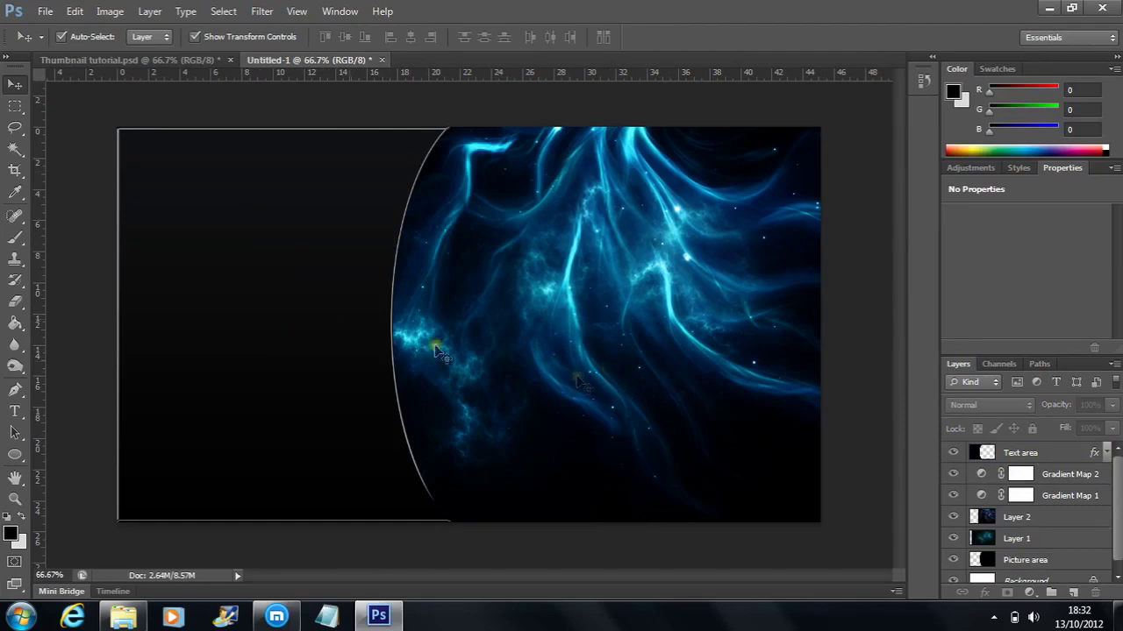
click(337, 309)
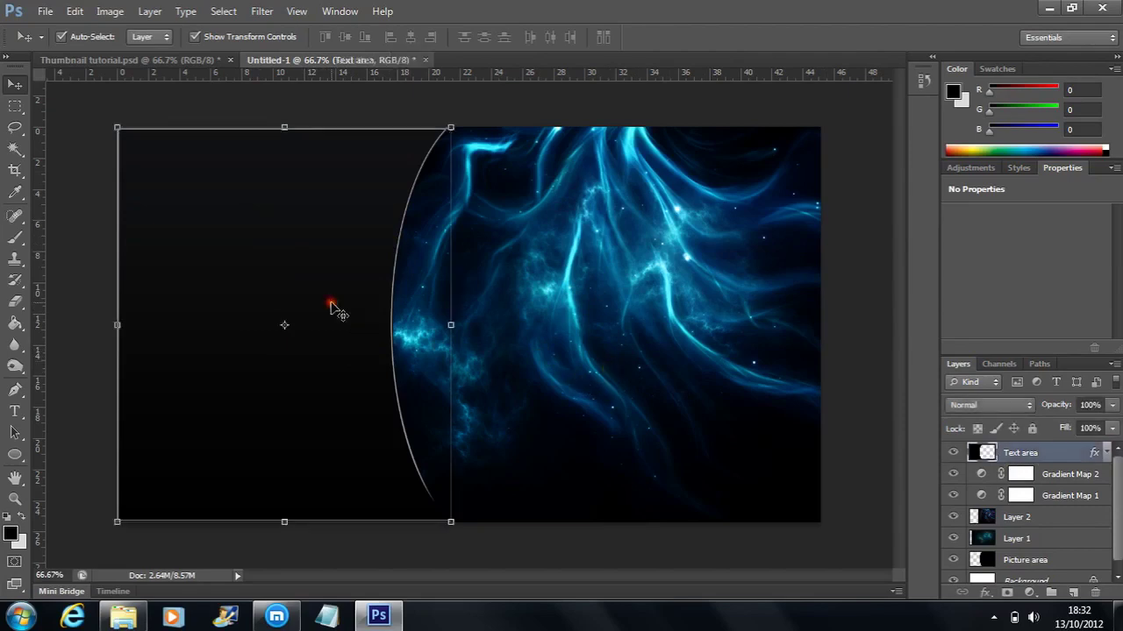
Step: Review the Text area layer's style options, the new-style dialog and the available style presets
double_click(1094, 455)
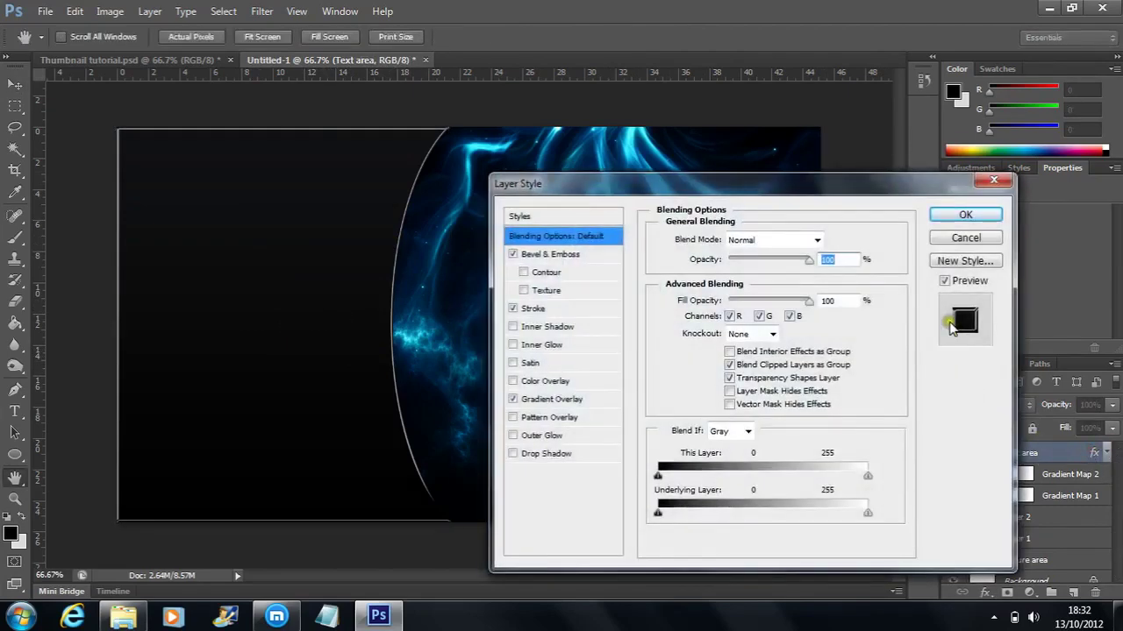
click(951, 261)
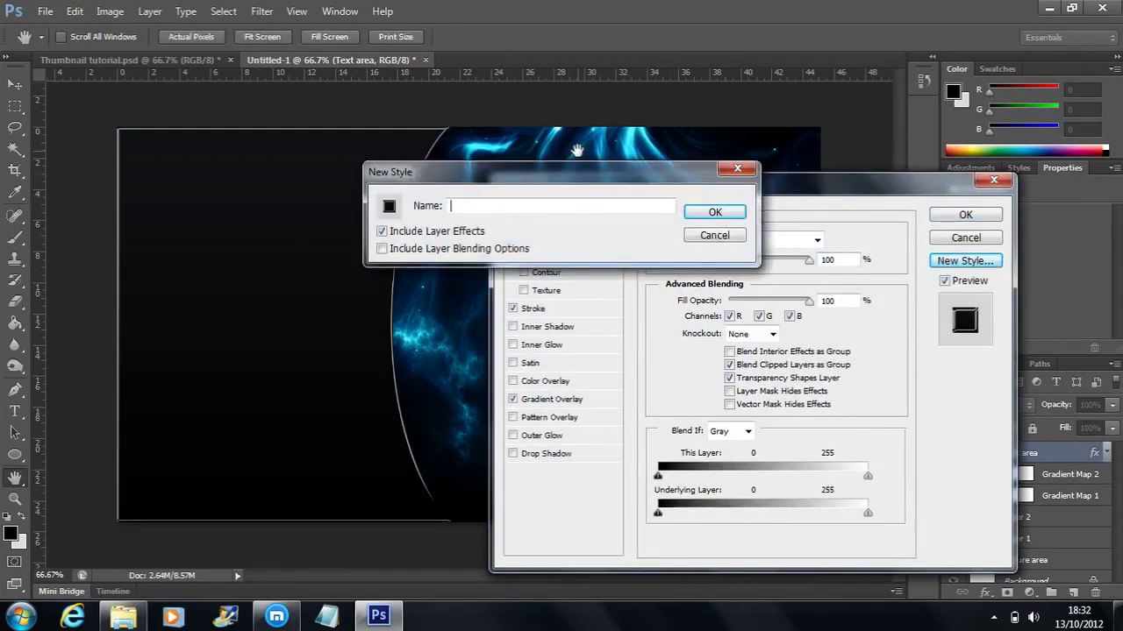
click(712, 235)
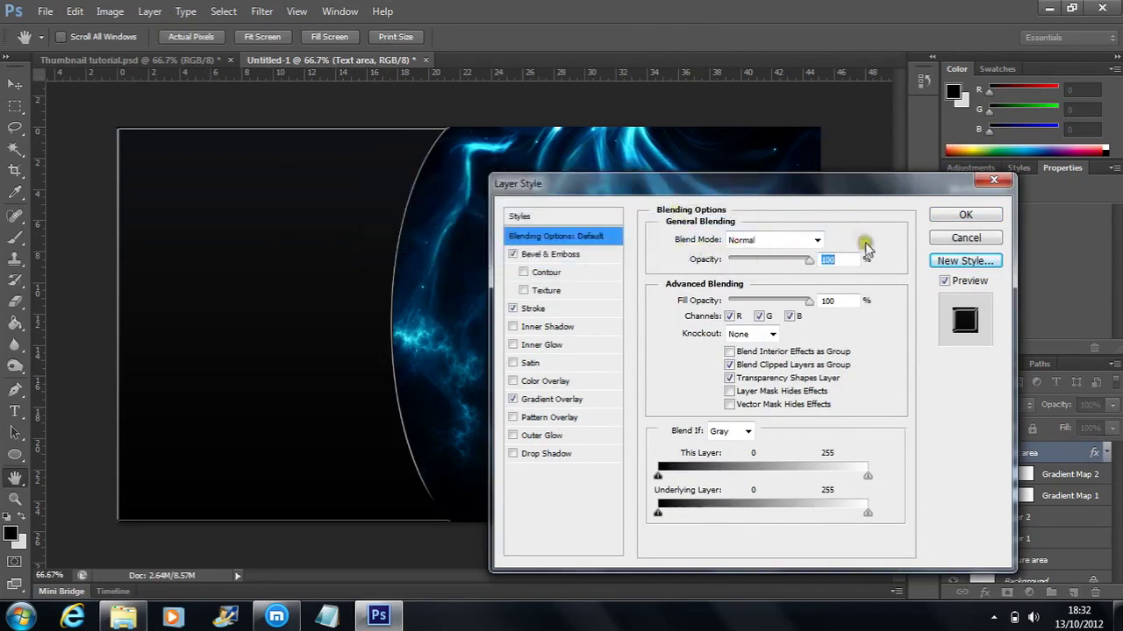
click(548, 218)
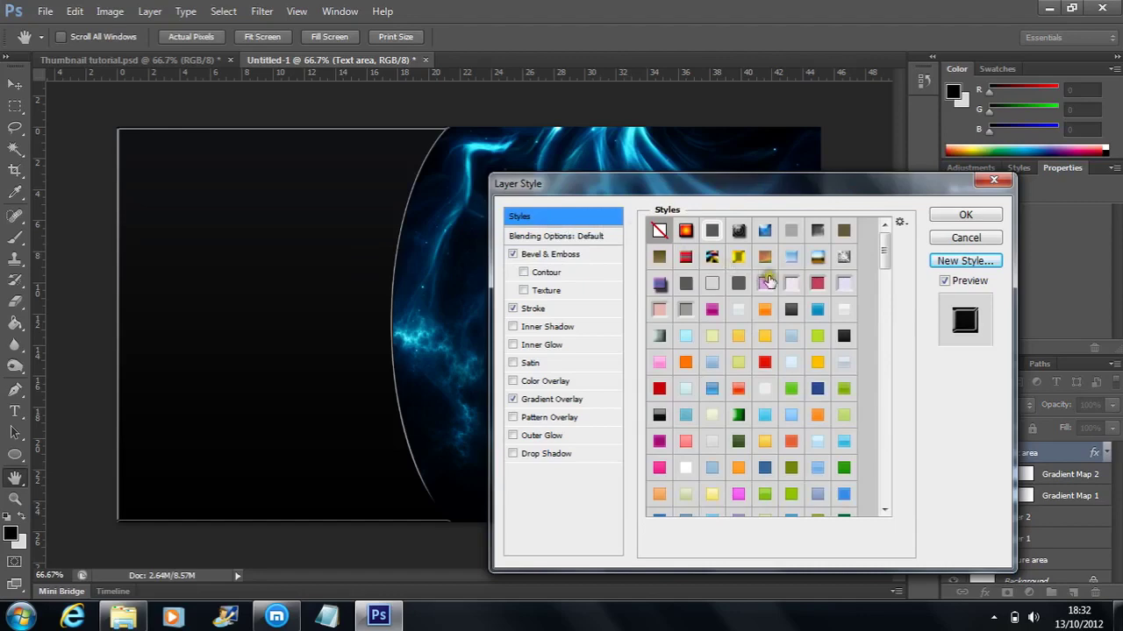
drag(884, 247, 826, 519)
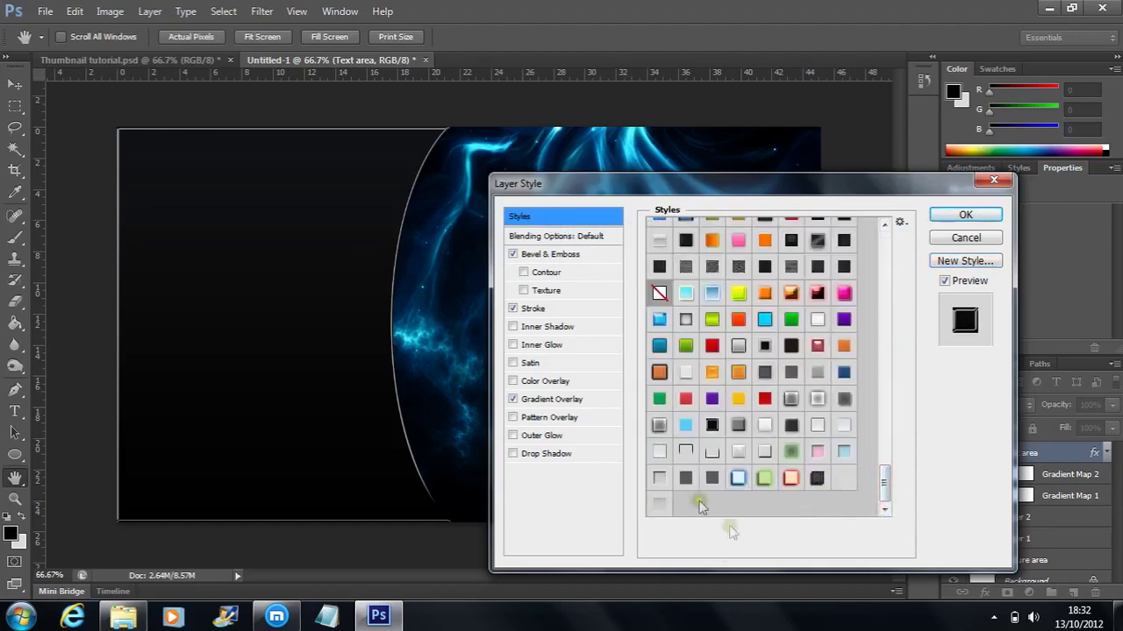
click(973, 237)
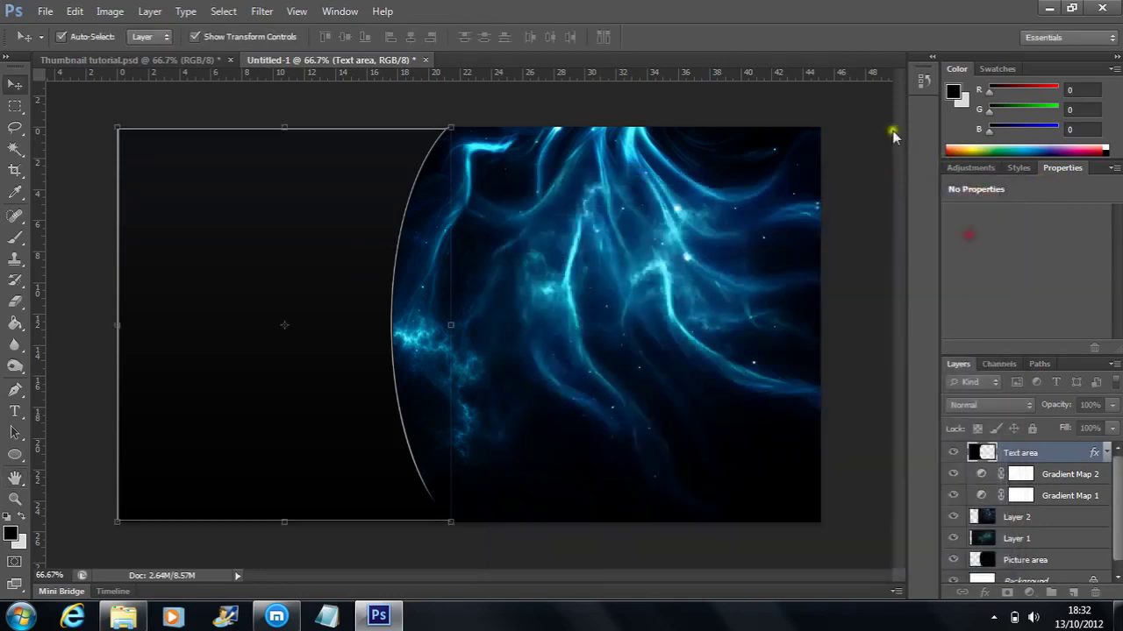
click(855, 193)
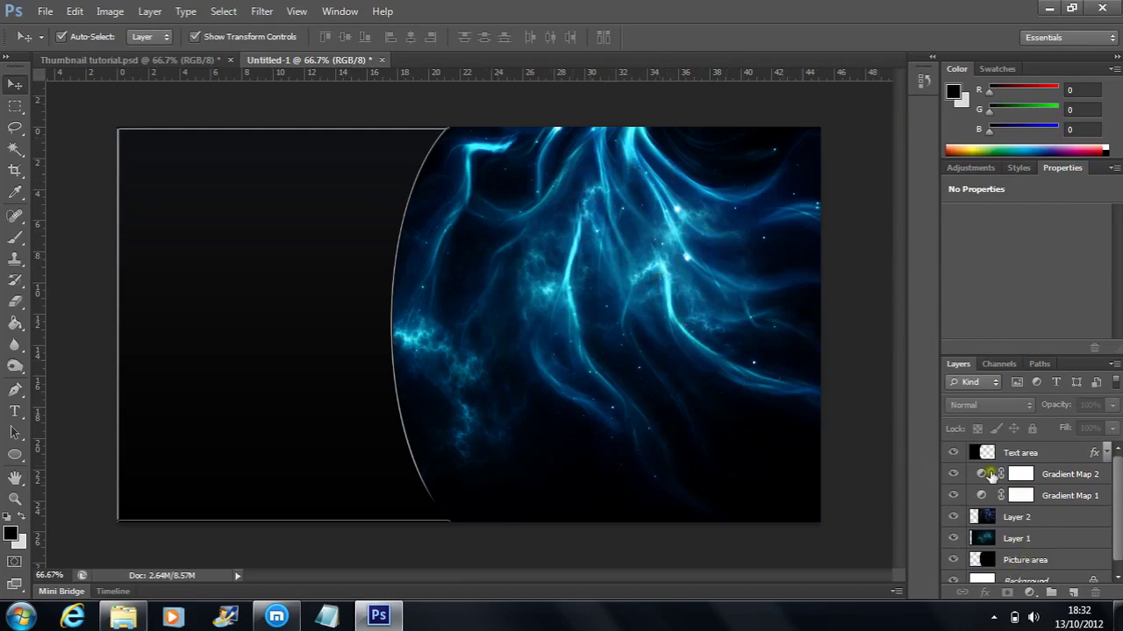
Step: Duplicate the Picture area layer and move the copy directly above Layer 2
click(1031, 562)
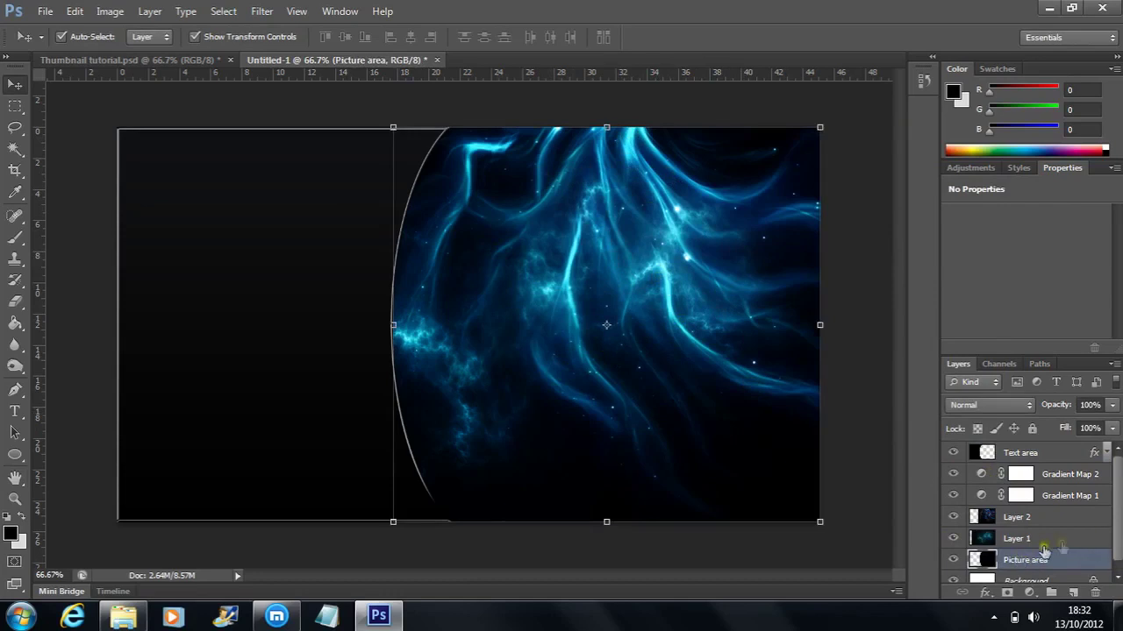
key(ctrl+j)
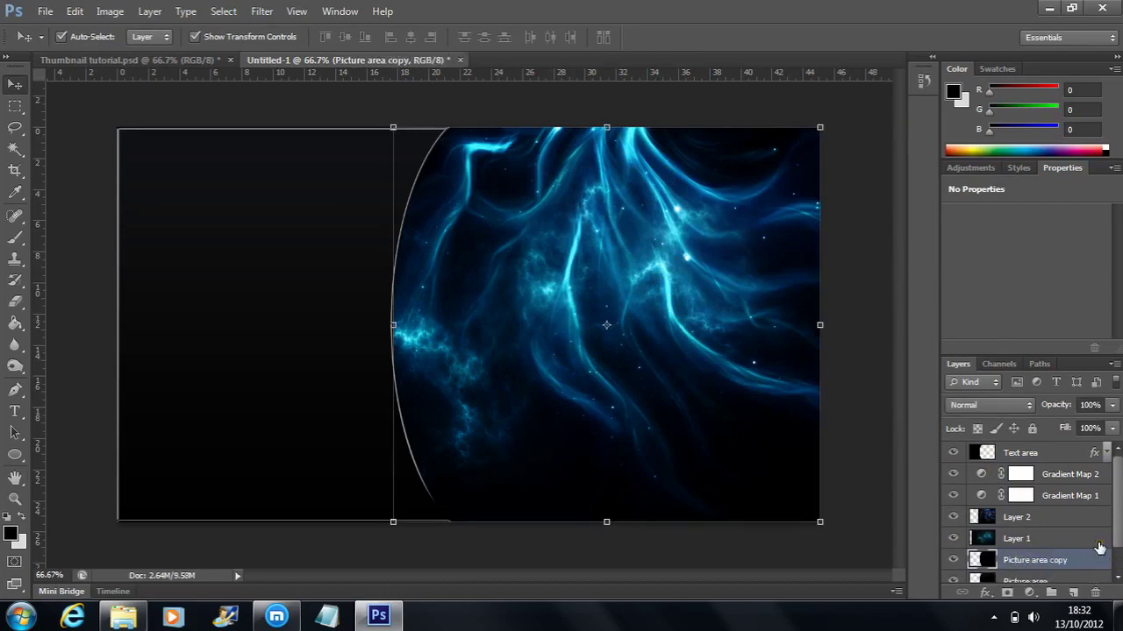
drag(1075, 566, 1059, 524)
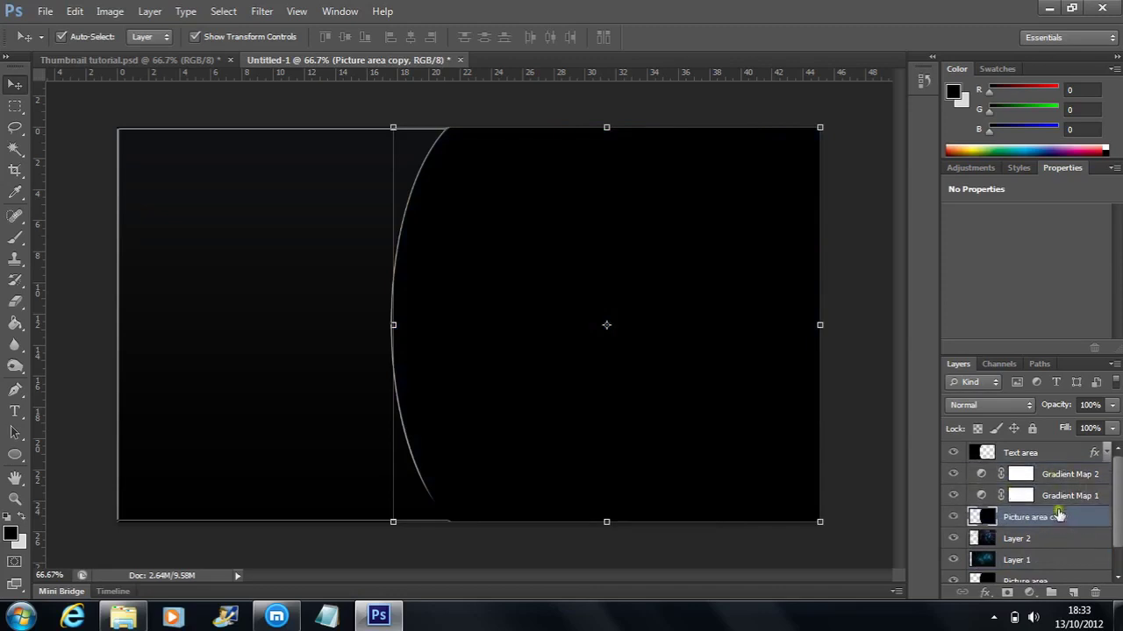
key(space)
Step: Apply the transparent gray preset style with Inner Shadow, Inner Glow, Gradient Overlay and Pattern Overlay to Picture area copy
double_click(1103, 517)
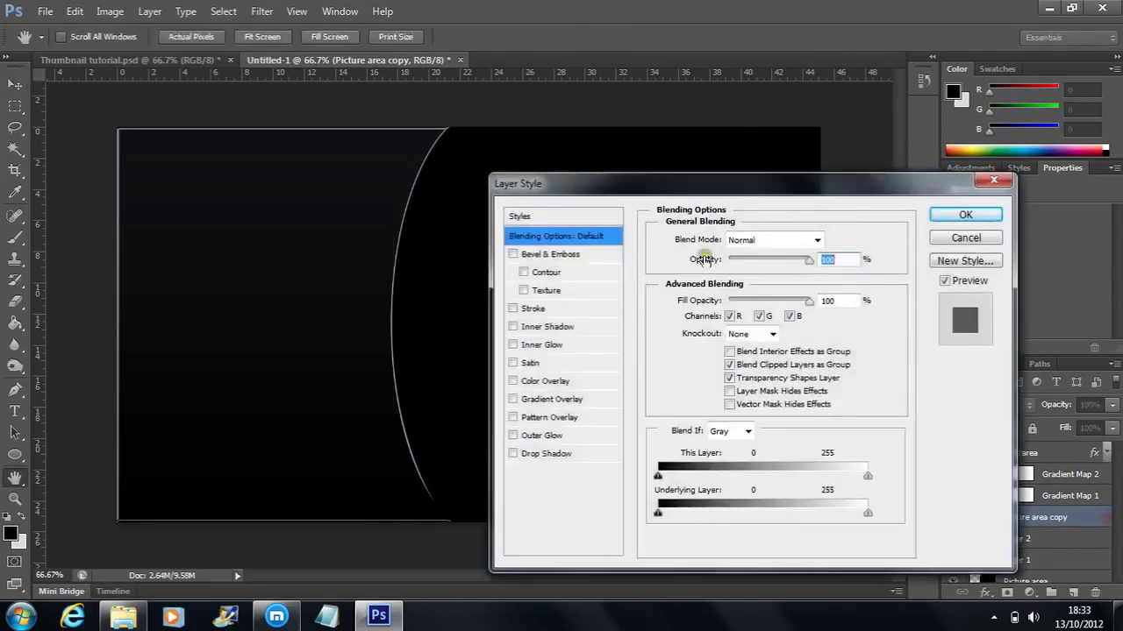
click(543, 216)
drag(884, 233, 908, 509)
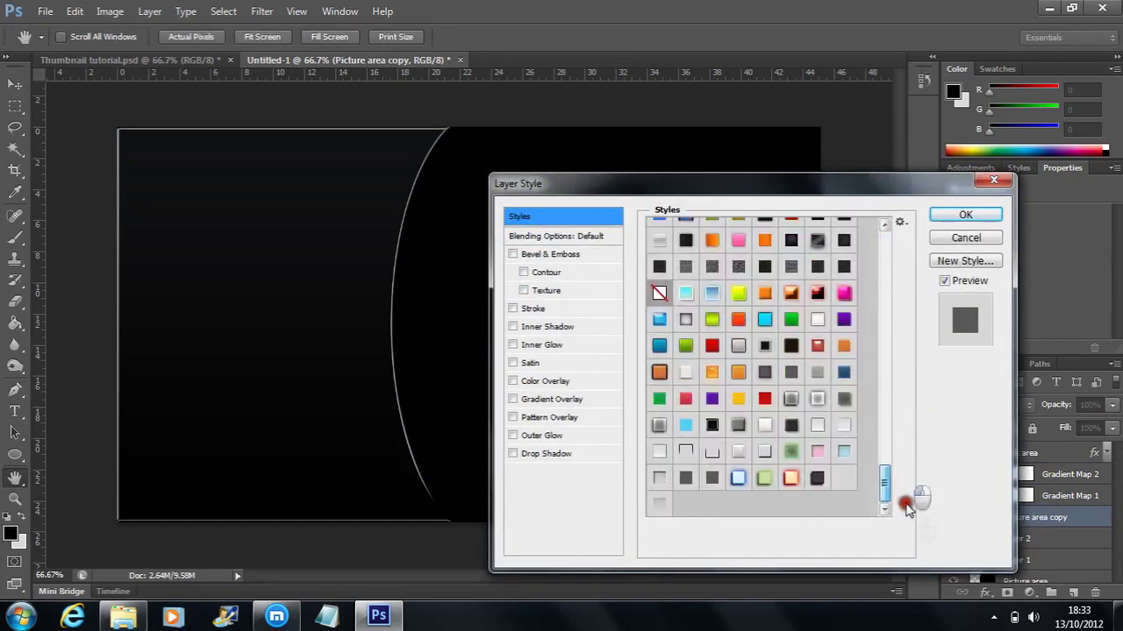
click(657, 478)
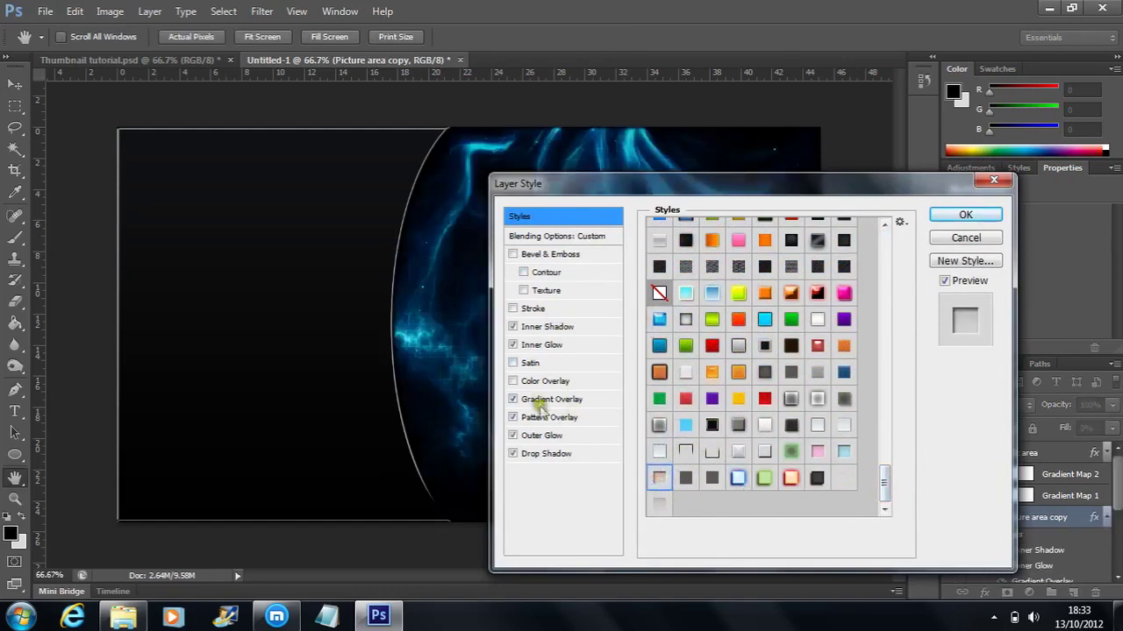
Step: Change Picture area copy's Pattern Overlay to the white cross grid pattern at 101% scale, and collapse its effects list
click(549, 418)
click(768, 297)
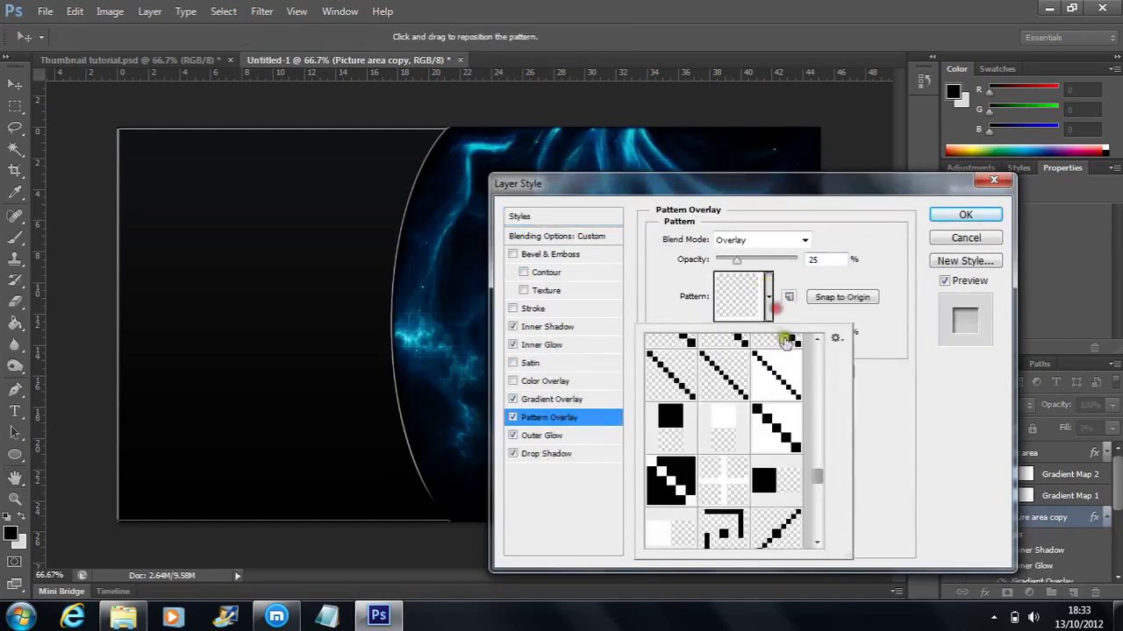
click(722, 475)
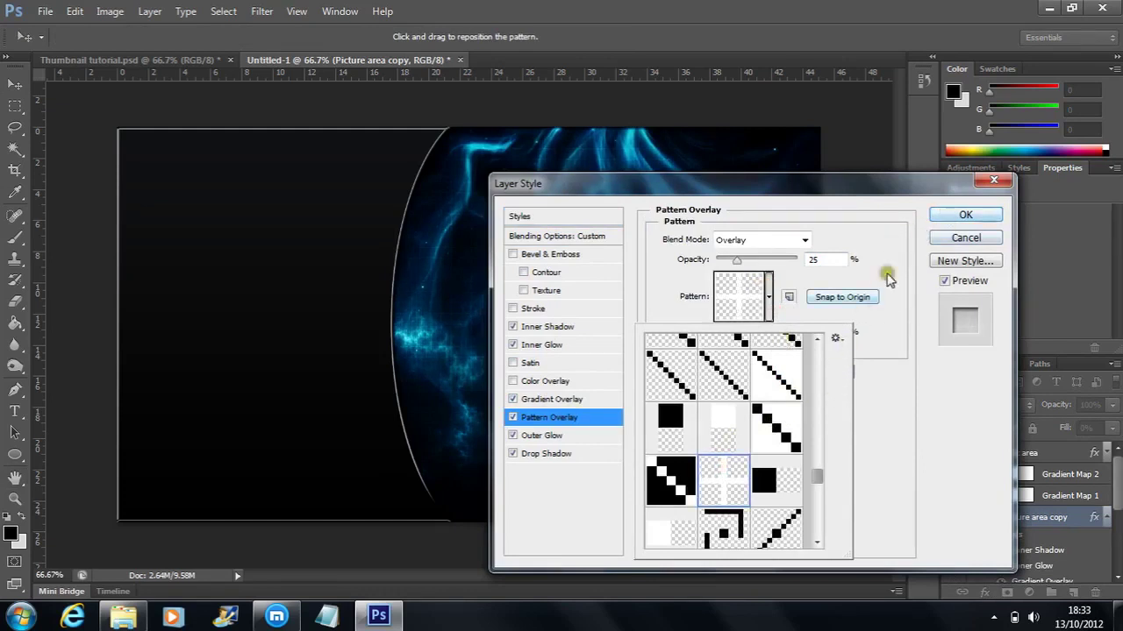
click(882, 318)
mouse_move(758, 331)
mouse_down()
mouse_move(736, 340)
mouse_move(765, 343)
mouse_up()
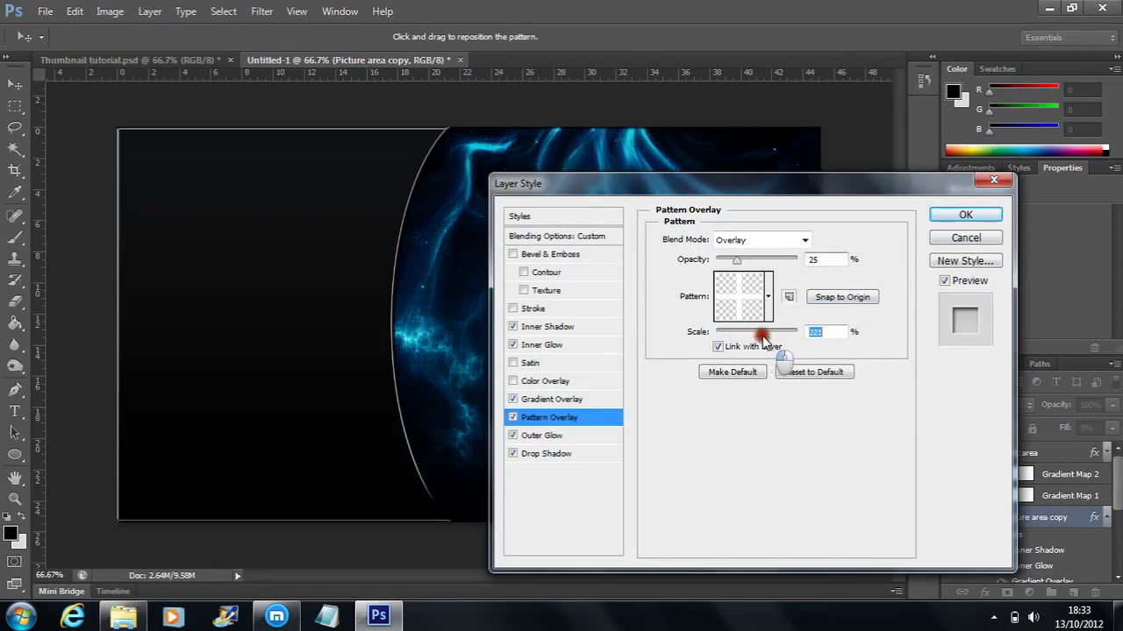
drag(584, 183, 80, 230)
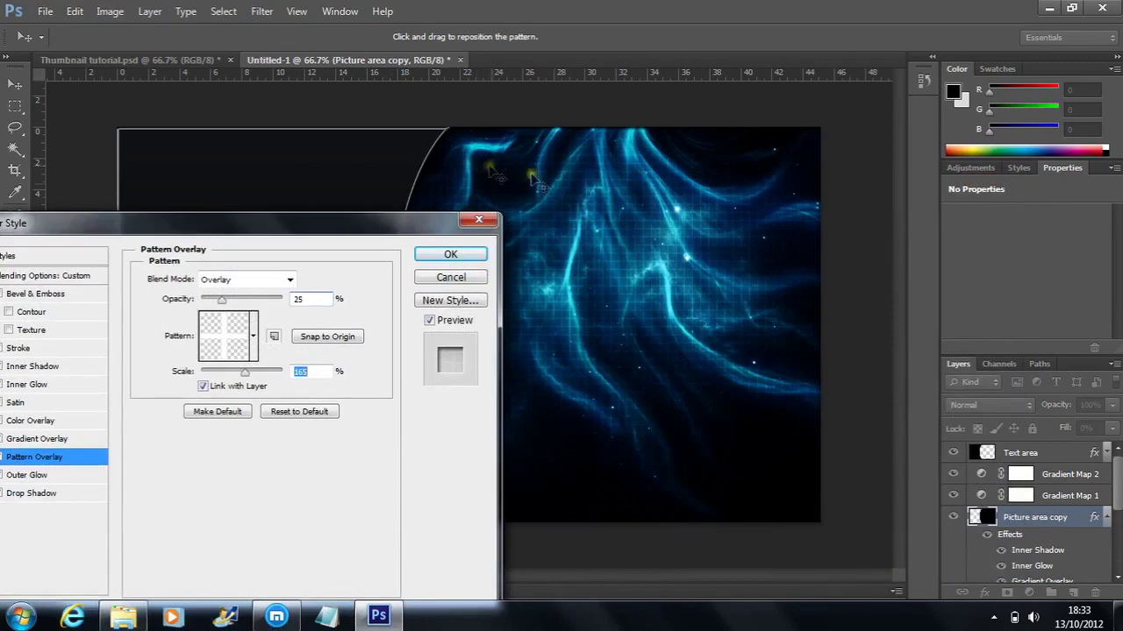
drag(246, 372, 243, 377)
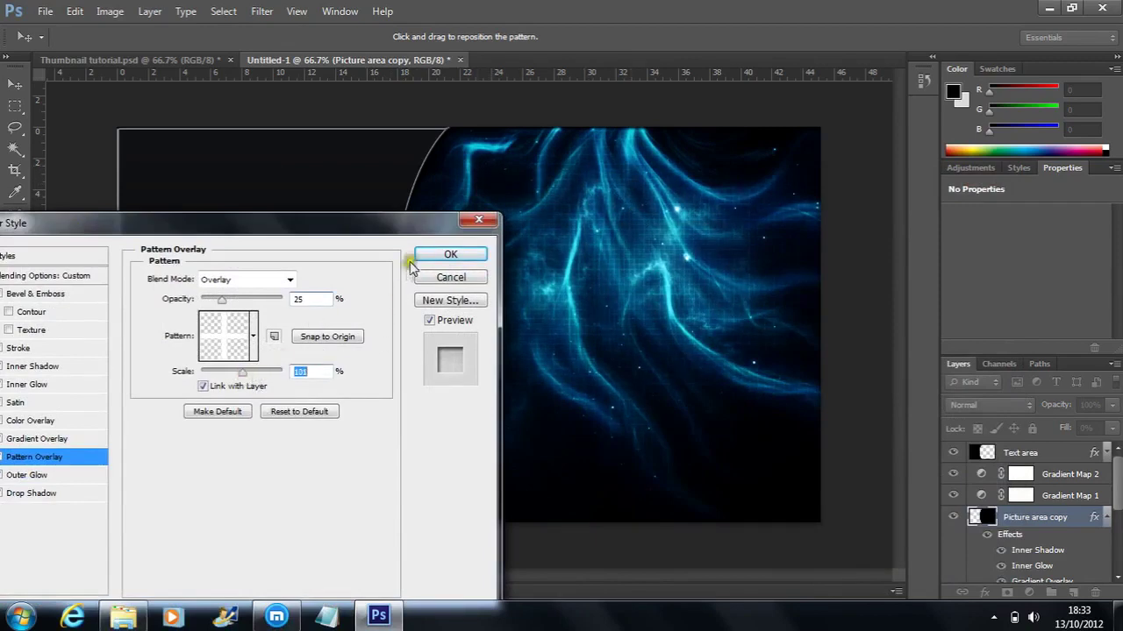
click(438, 254)
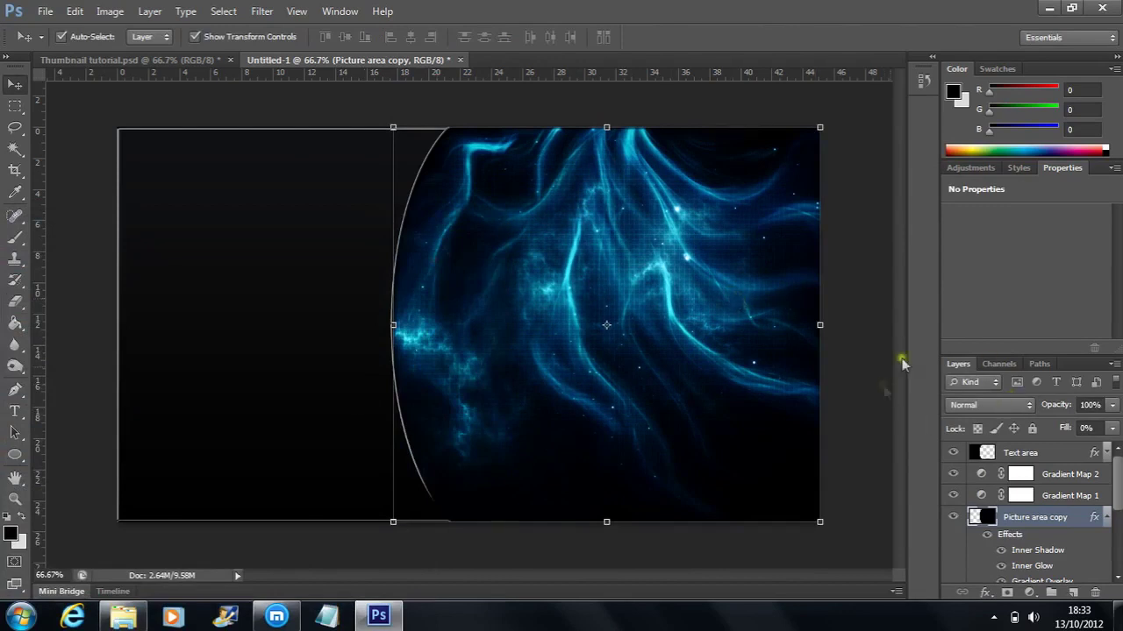
click(1105, 518)
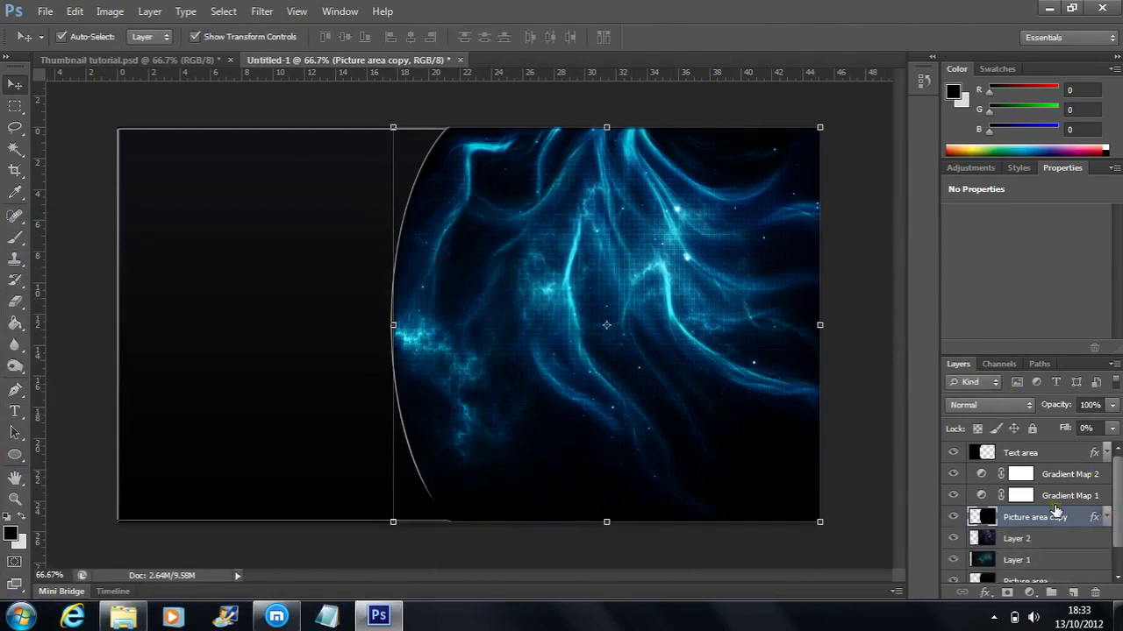
Step: Duplicate the styled Picture area copy layer and set the duplicate's opacity to 63%
key(ctrl+j)
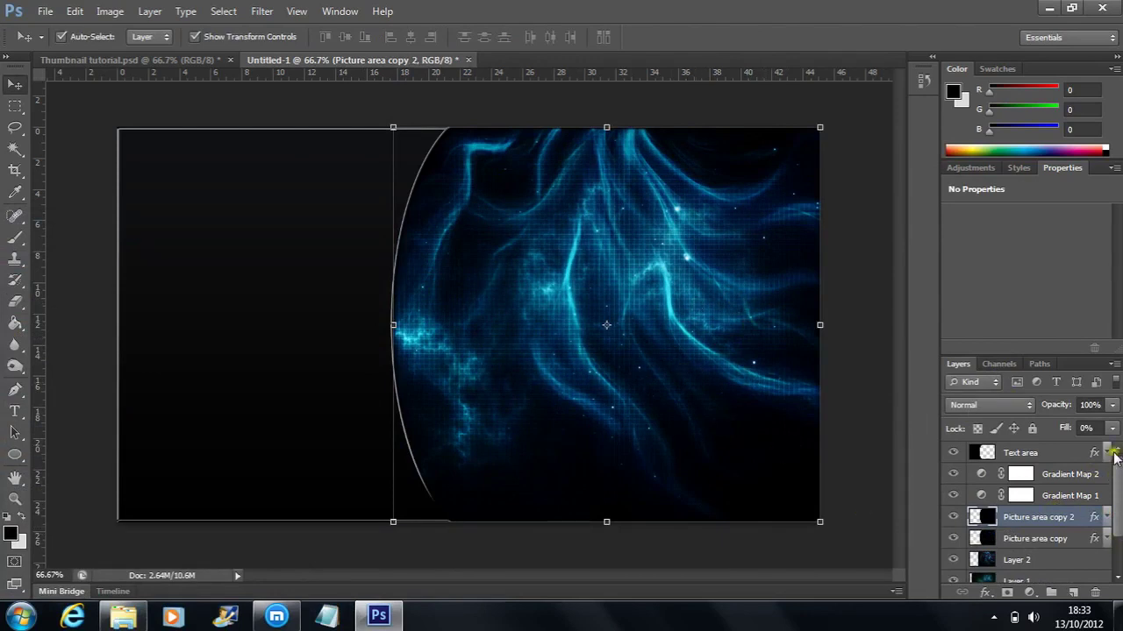
drag(1114, 405, 1083, 428)
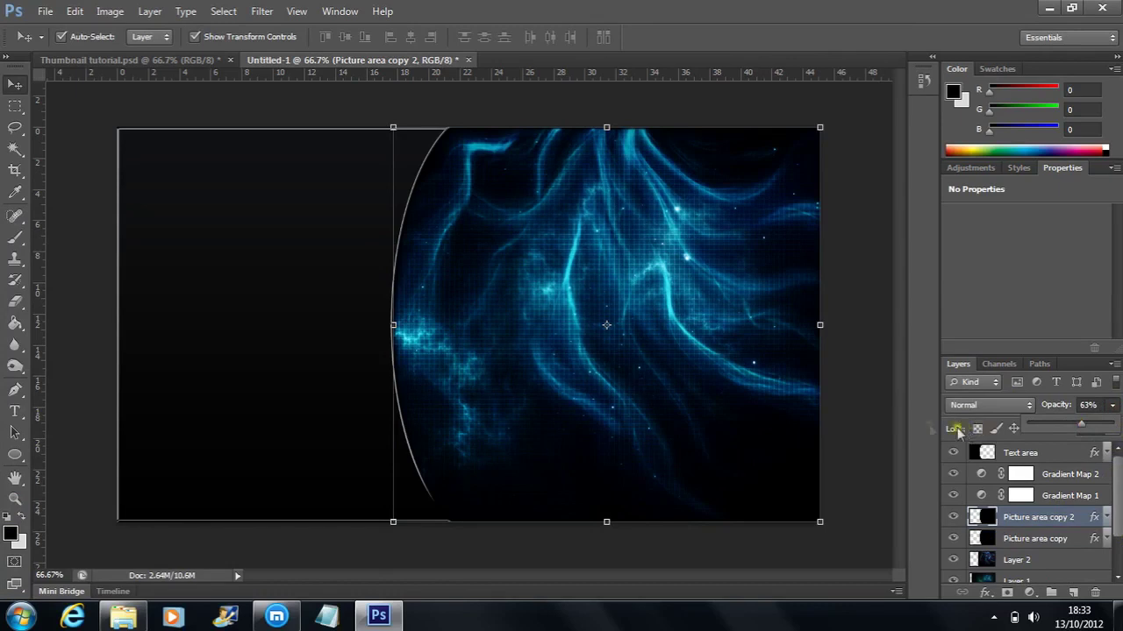
click(876, 419)
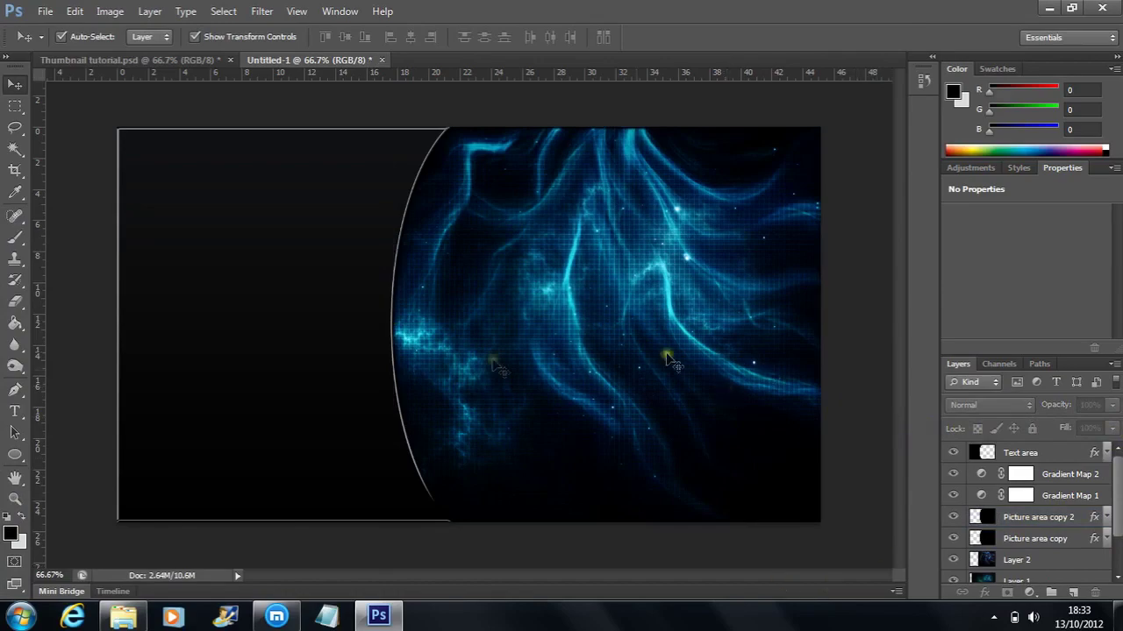
Step: Switch to Windows Explorer, open the Flares folder in Documents and browse it for a blue flare image
click(122, 619)
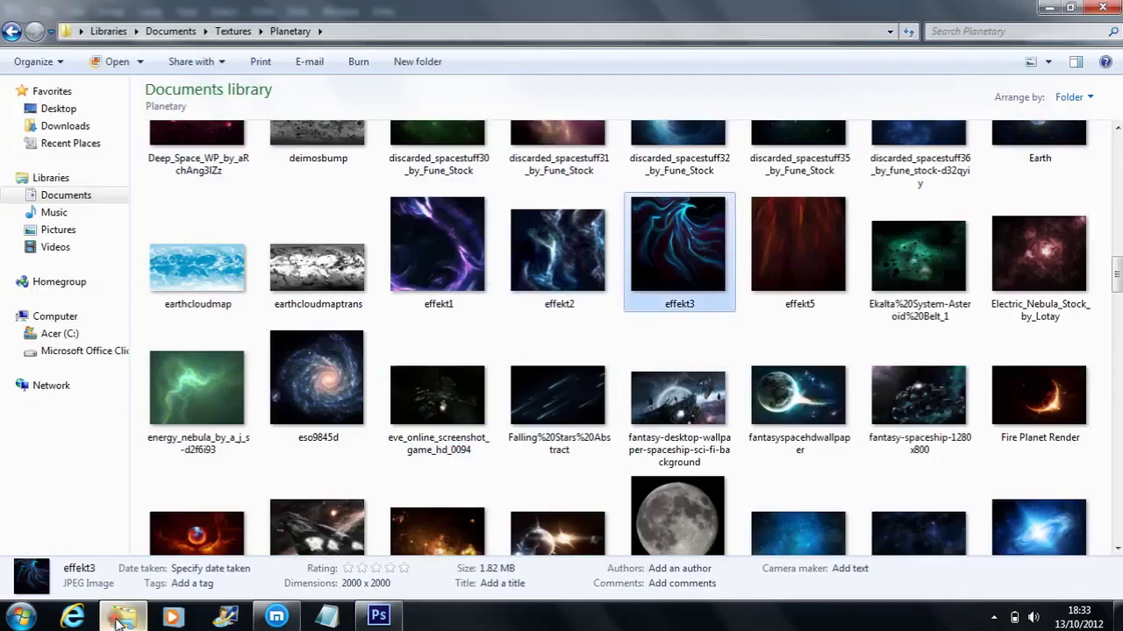
click(170, 31)
double_click(710, 218)
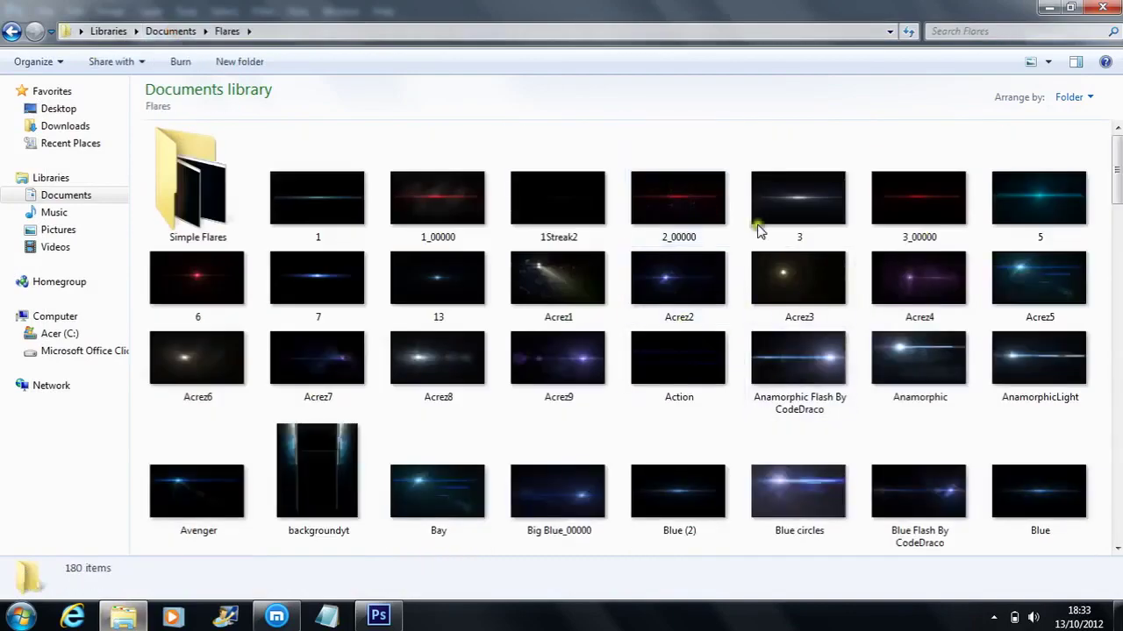
click(817, 220)
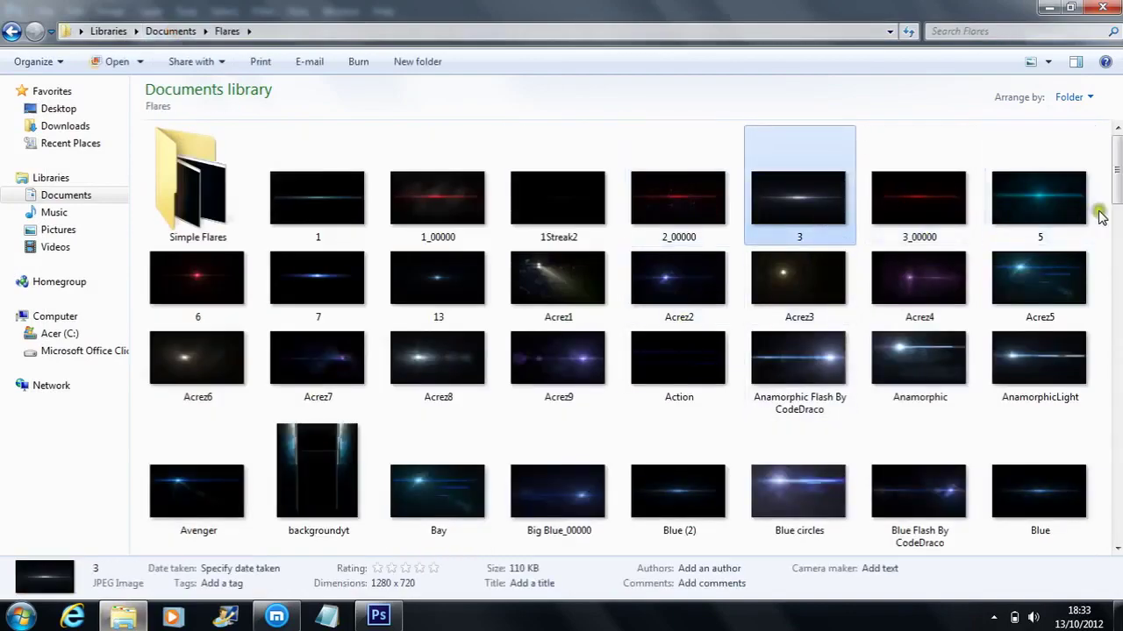
drag(1115, 195, 1116, 270)
click(466, 265)
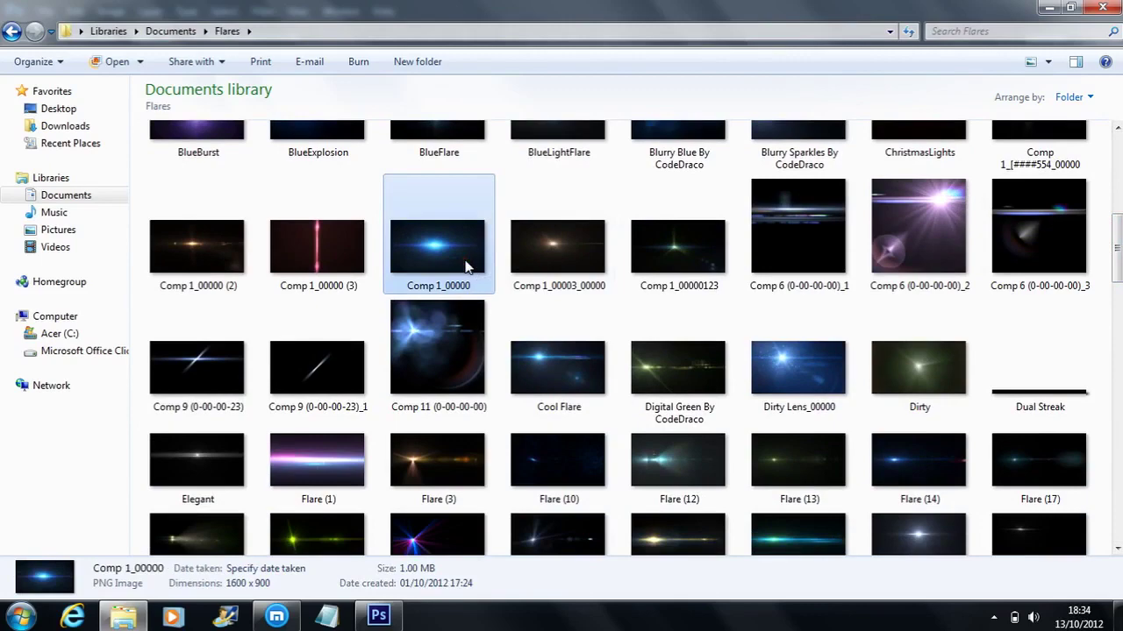
drag(1116, 251, 1107, 230)
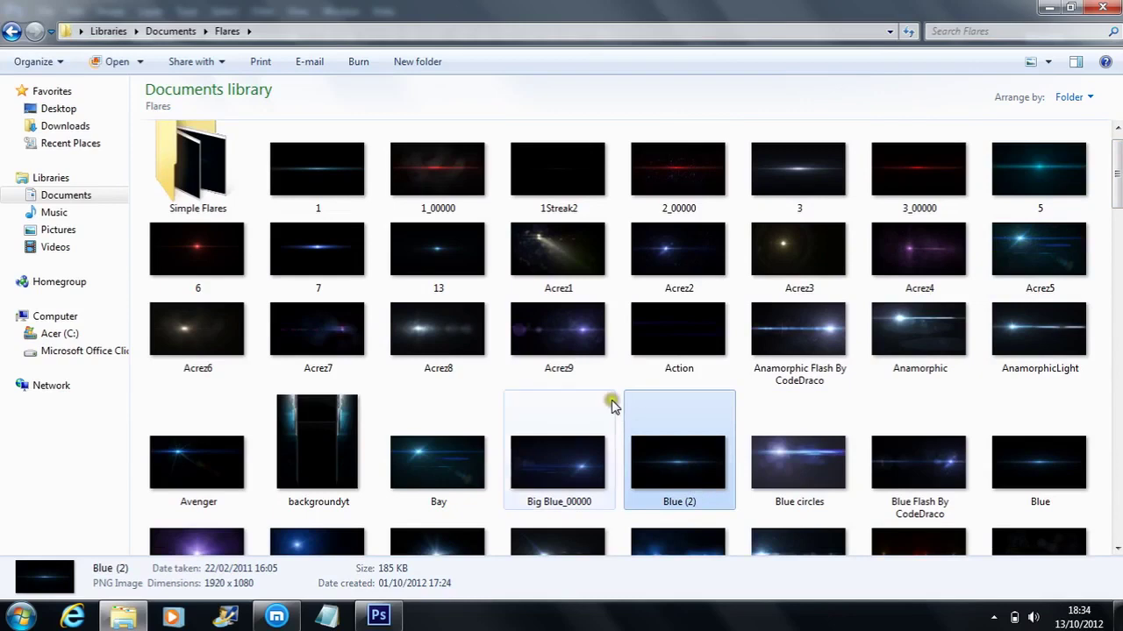
Step: Open Blue (2).png in Photoshop, copy it into Untitled-1 as a new top layer and close the source image
drag(668, 465, 451, 123)
drag(579, 301, 306, 255)
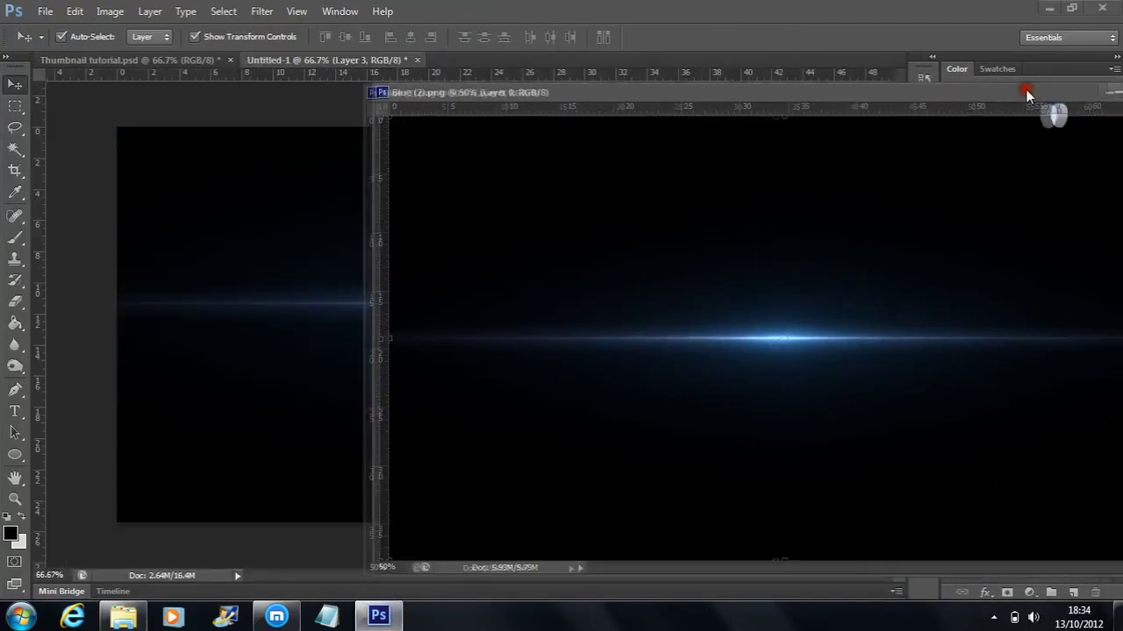
drag(1040, 93, 963, 105)
click(1107, 105)
Step: Rotate the selected layers, including the flare on Layer 3, by 90° clockwise
drag(827, 233, 827, 336)
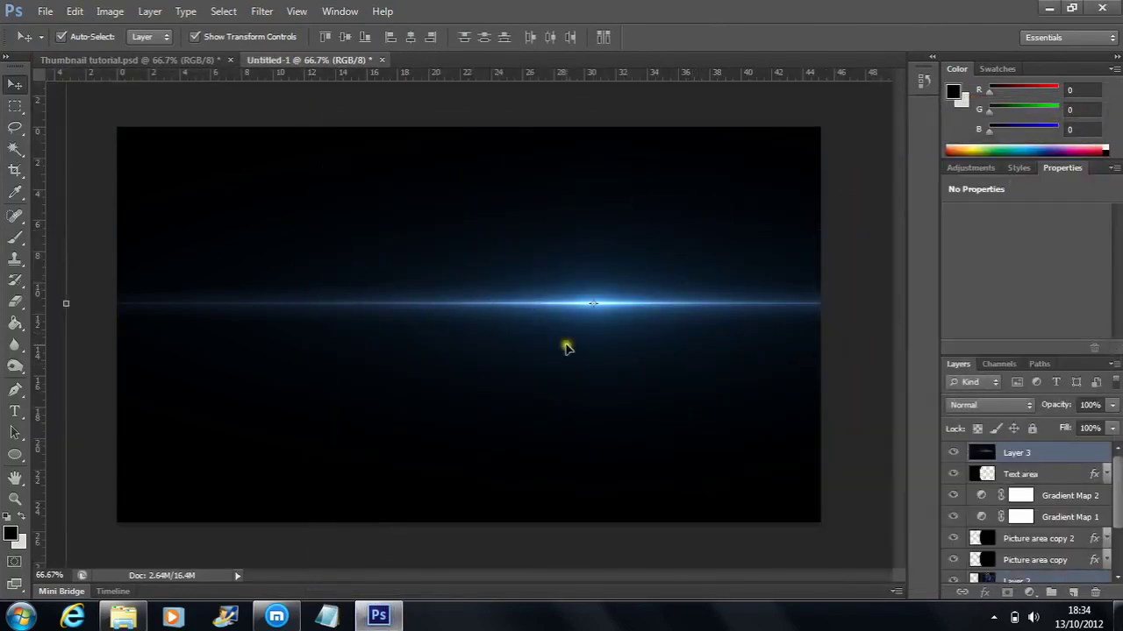
click(74, 13)
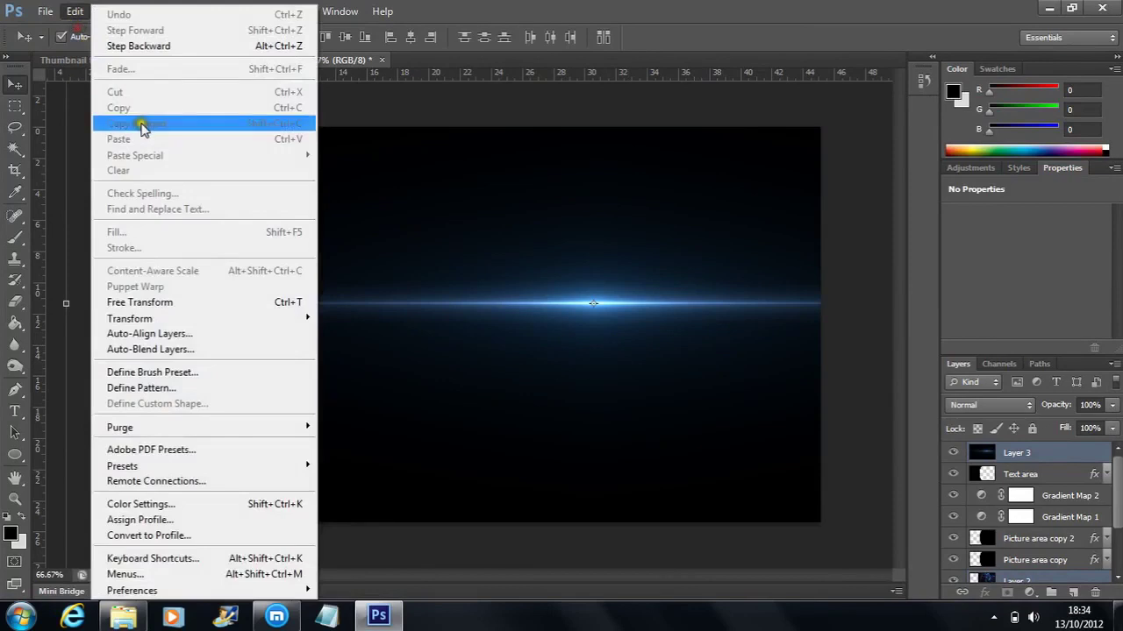
mouse_move(180, 318)
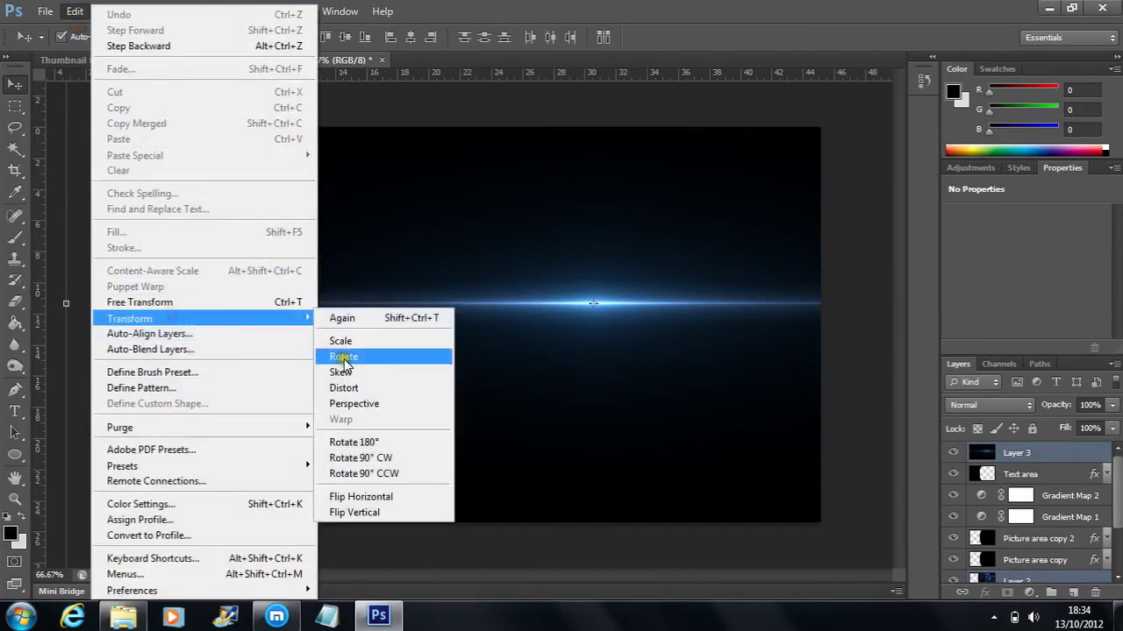
click(380, 458)
Step: Move the vertical flare toward the text area's curved edge and set the selected layers' blend mode to Screen
drag(612, 276, 507, 284)
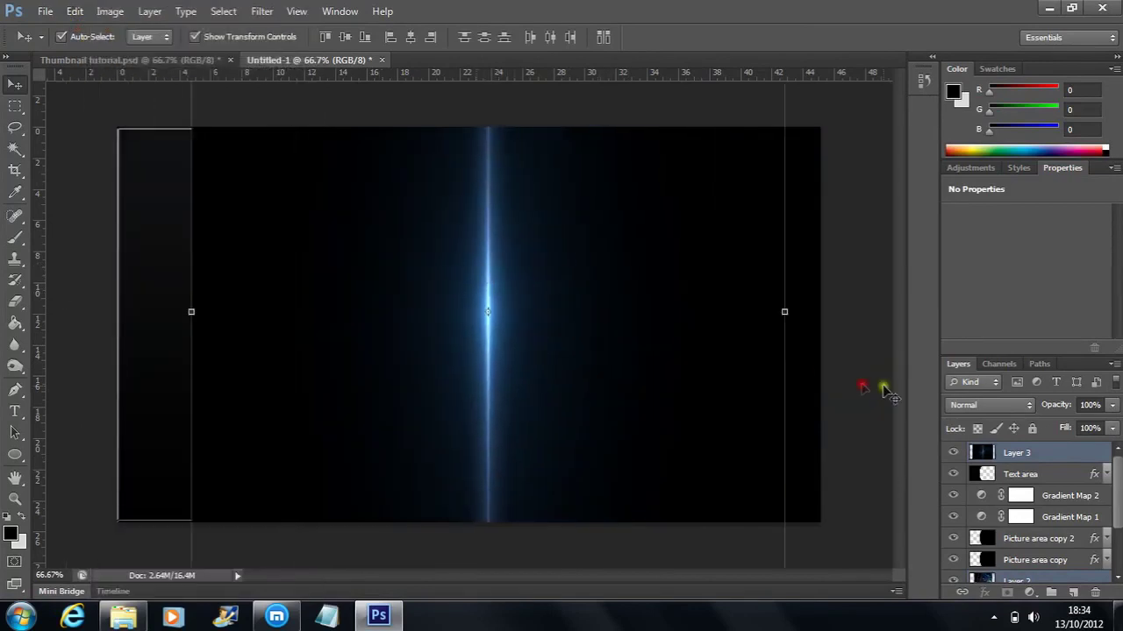
click(983, 405)
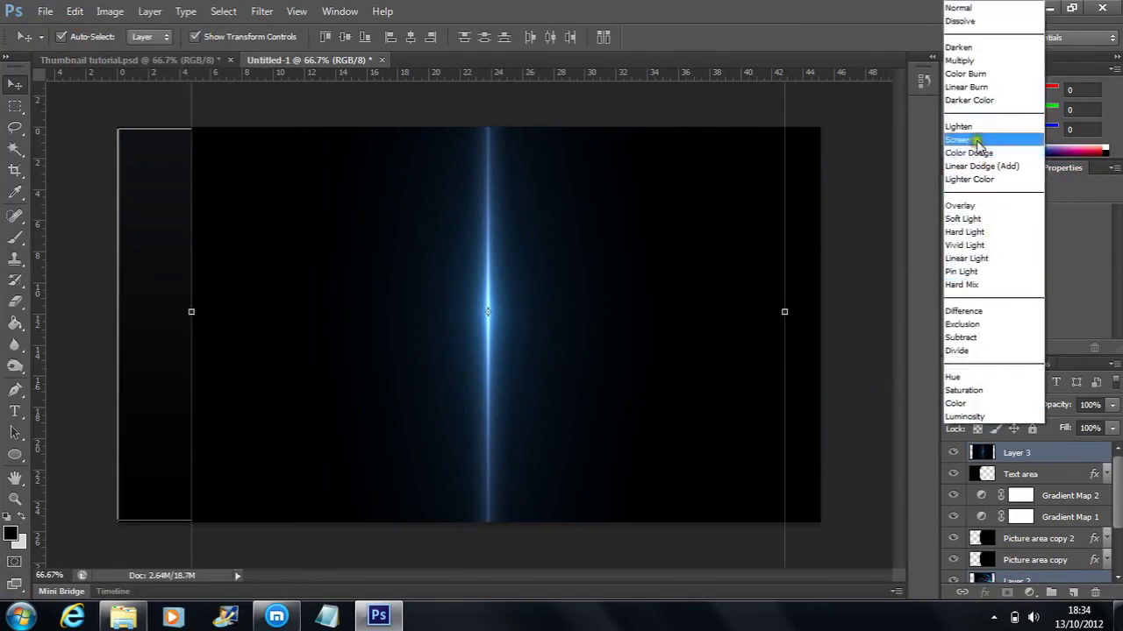
click(977, 140)
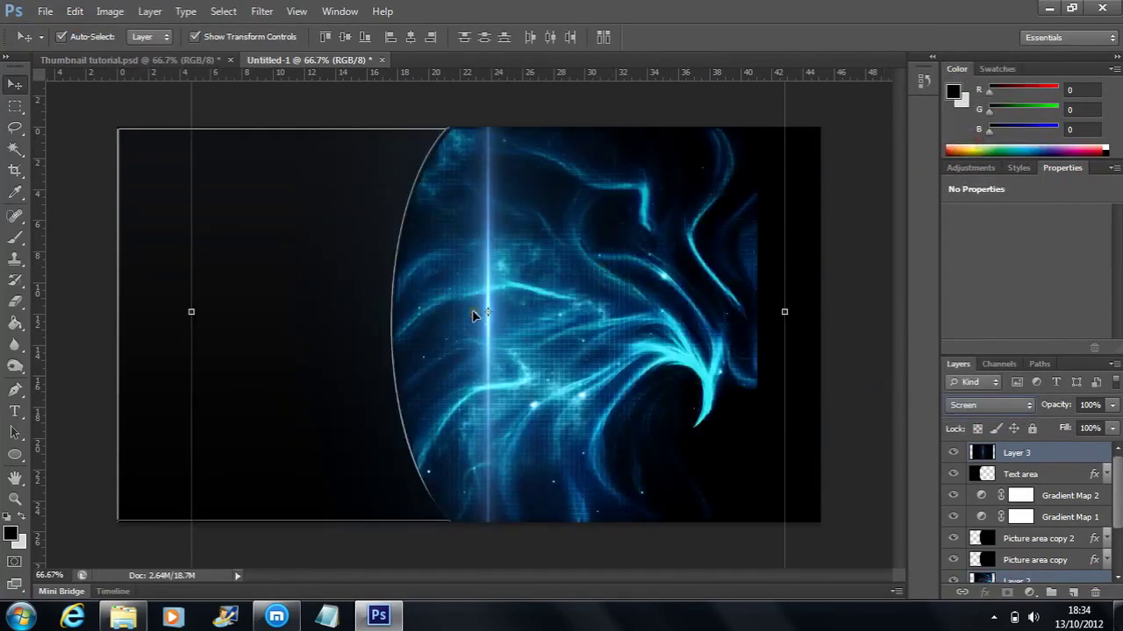
Step: Move the selected flare and space-texture layers together toward the right part of the picture area
drag(1118, 536, 1117, 562)
ctrl+click(1068, 523)
drag(713, 325, 866, 320)
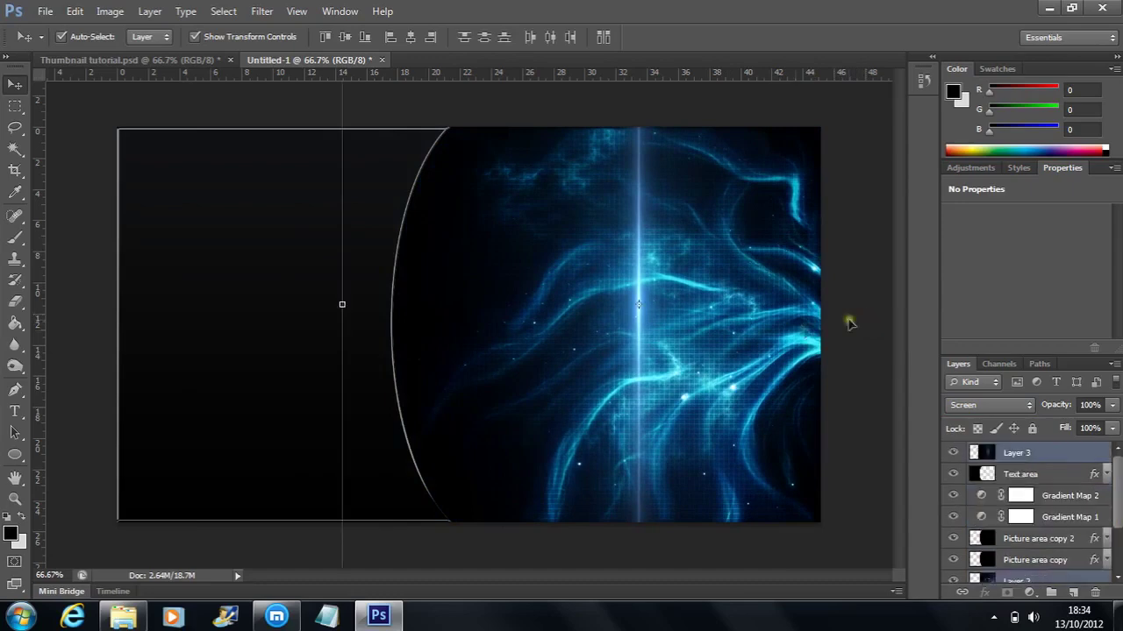
drag(757, 343, 747, 345)
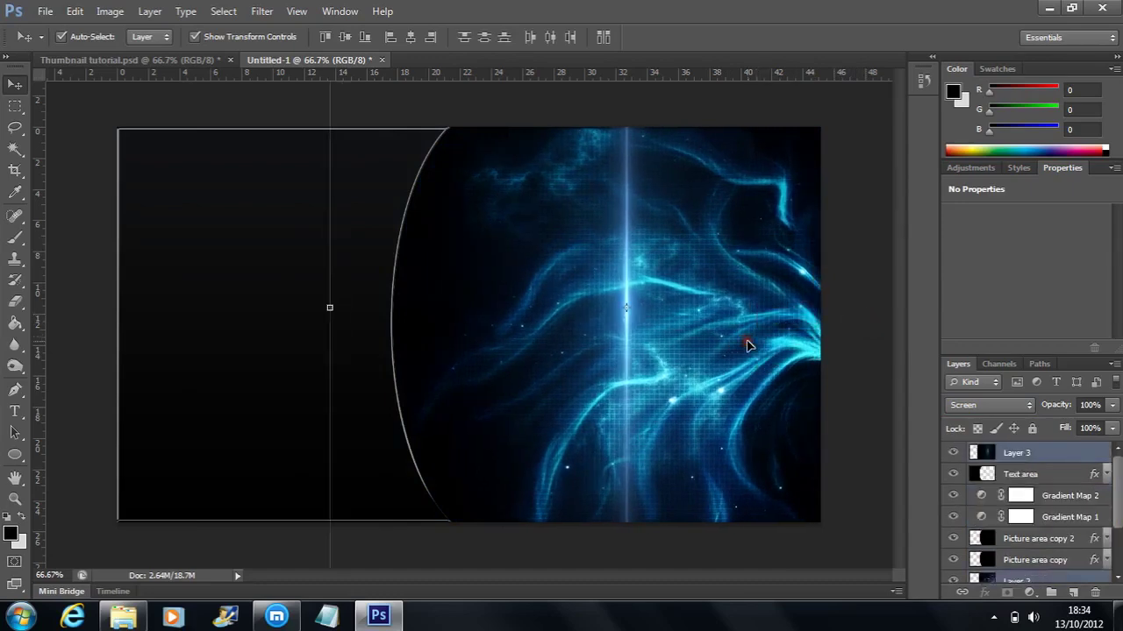
Step: Rotate the selected flare and texture layers 90° counterclockwise and shift them slightly upward
click(79, 12)
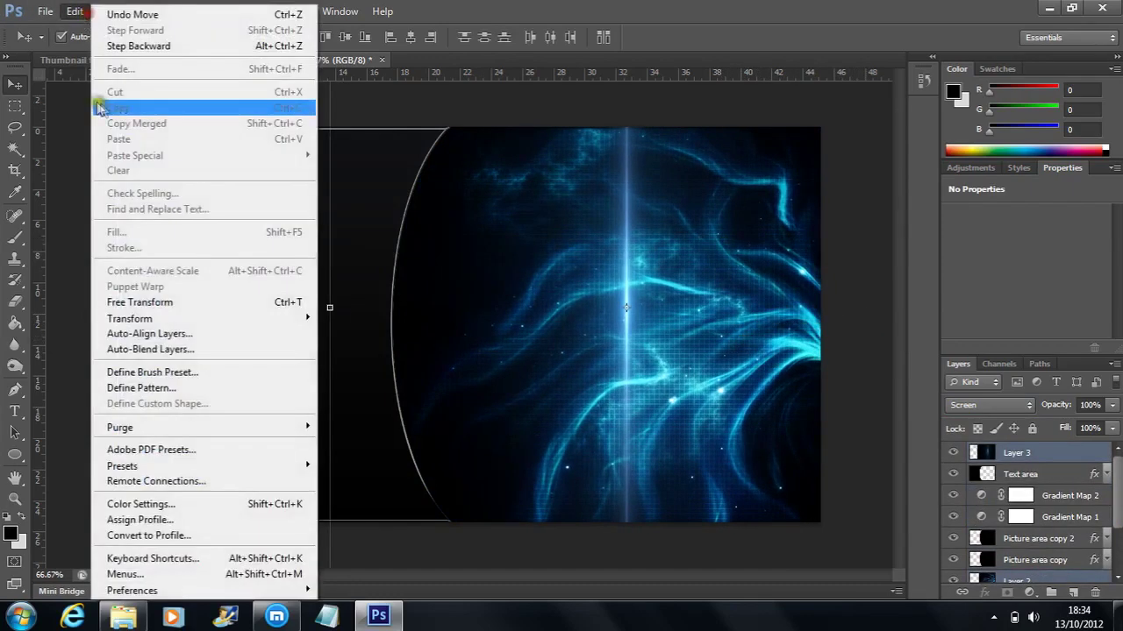
mouse_move(188, 319)
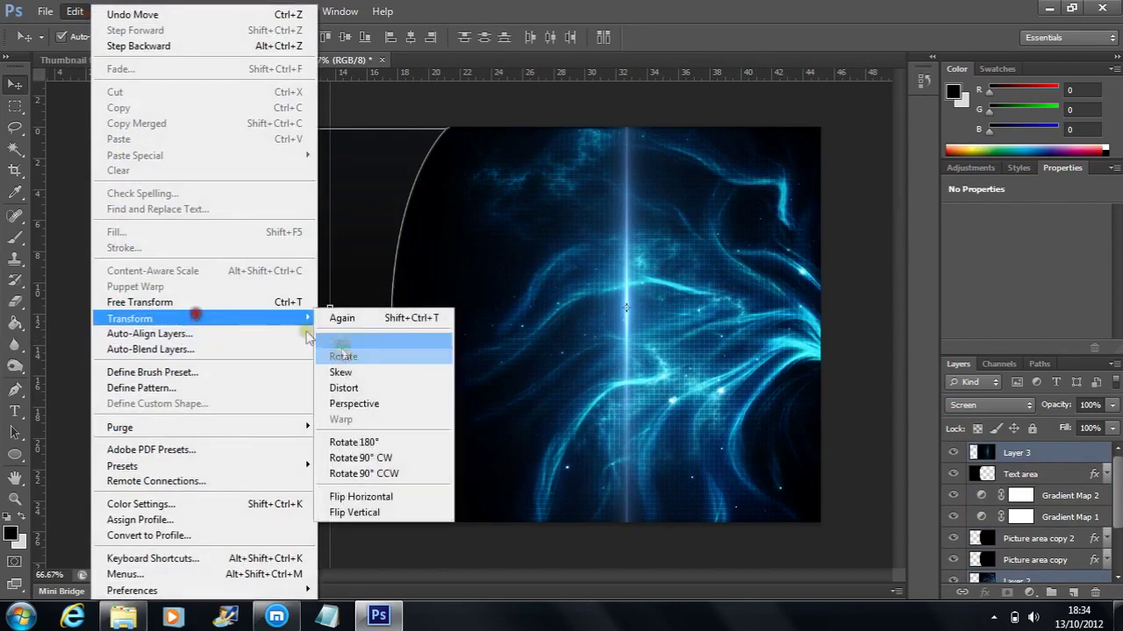
click(372, 474)
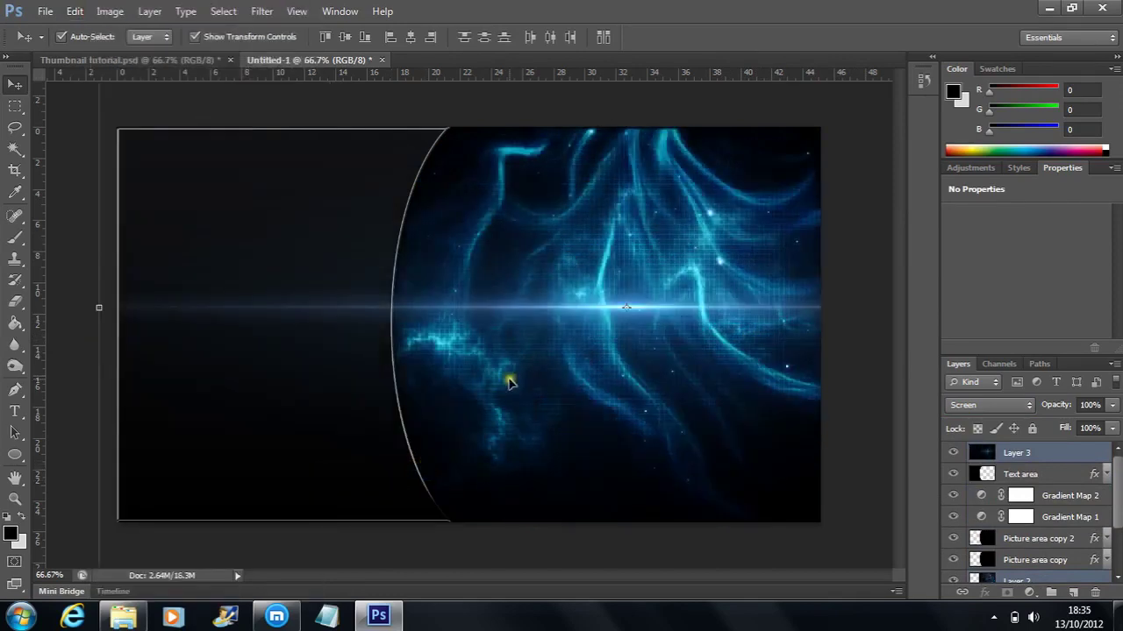
drag(642, 298, 639, 246)
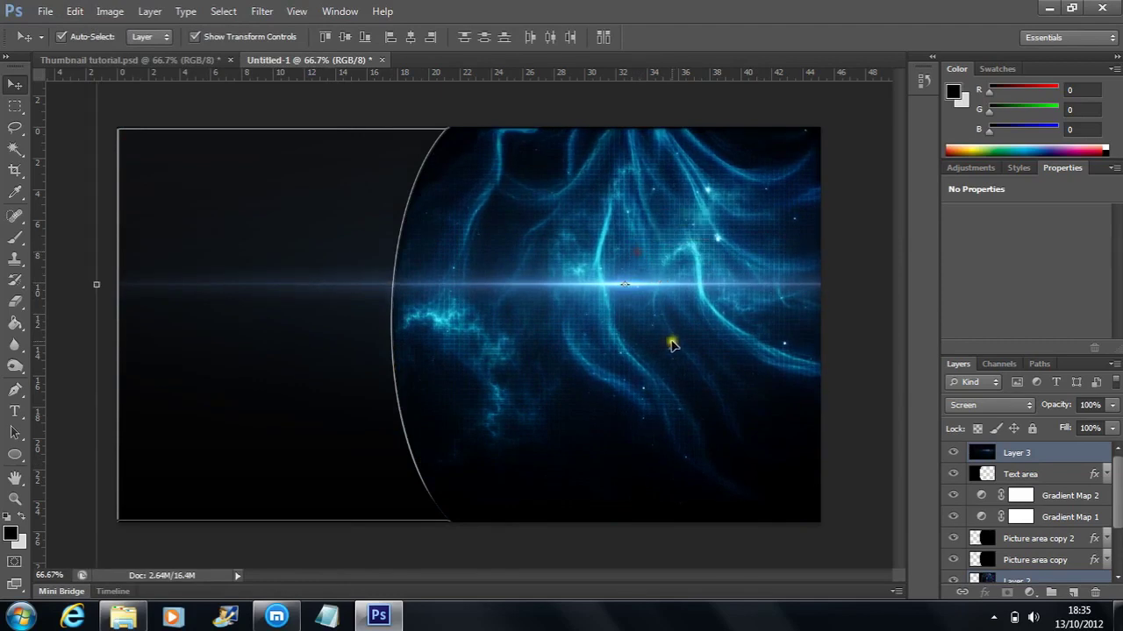
Step: Select only Layer 3 with the flare and rotate it 90° clockwise
click(871, 380)
click(1093, 467)
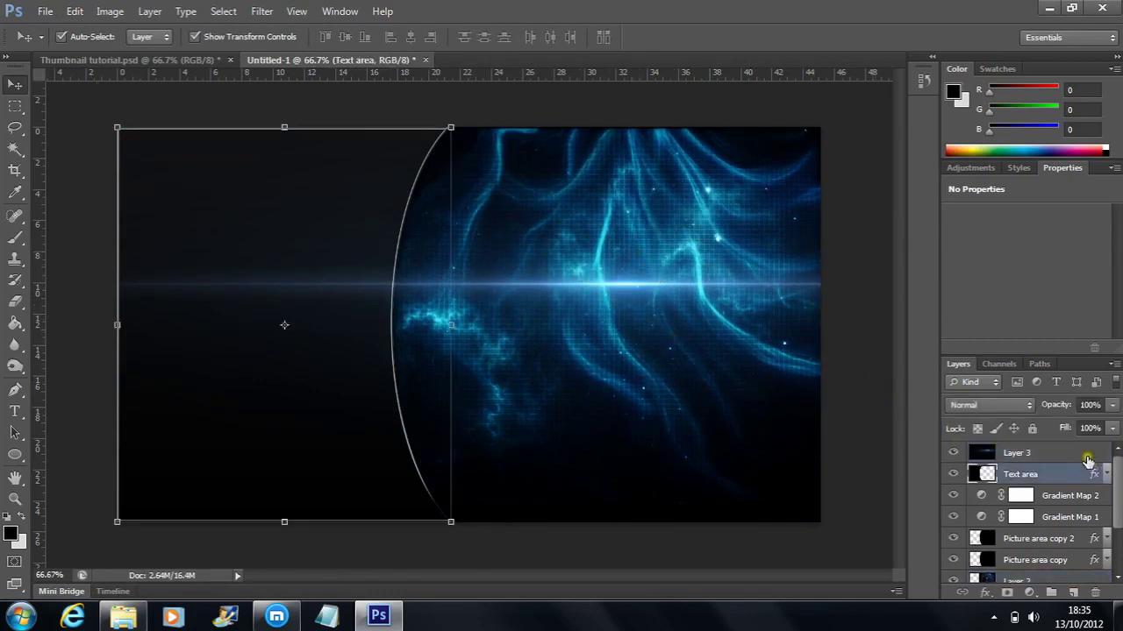
click(1085, 455)
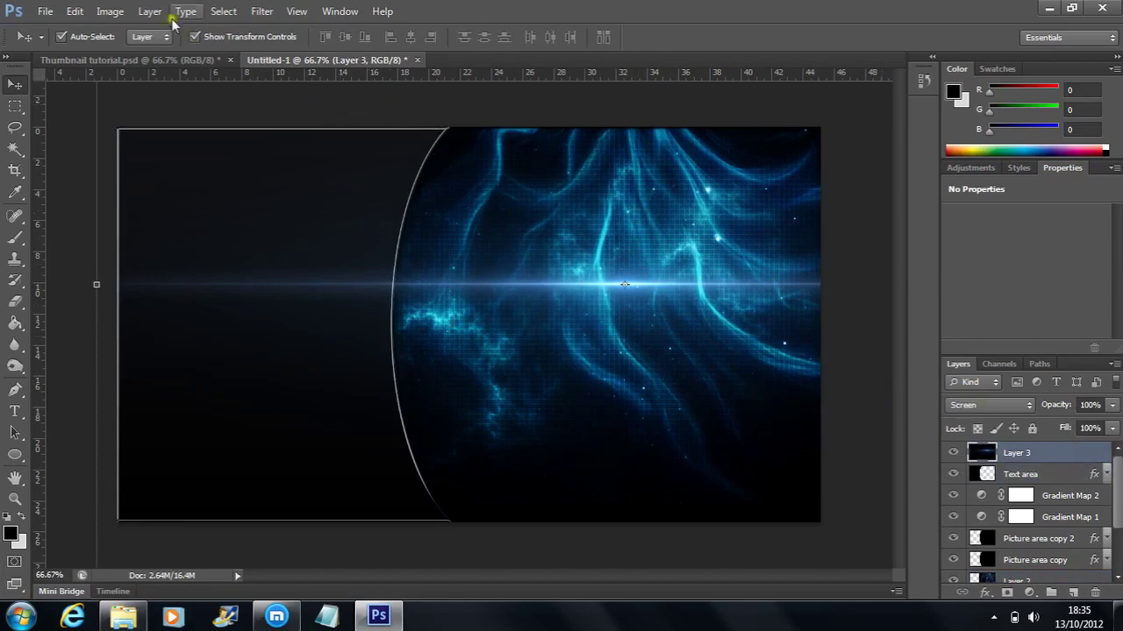
click(74, 11)
click(156, 322)
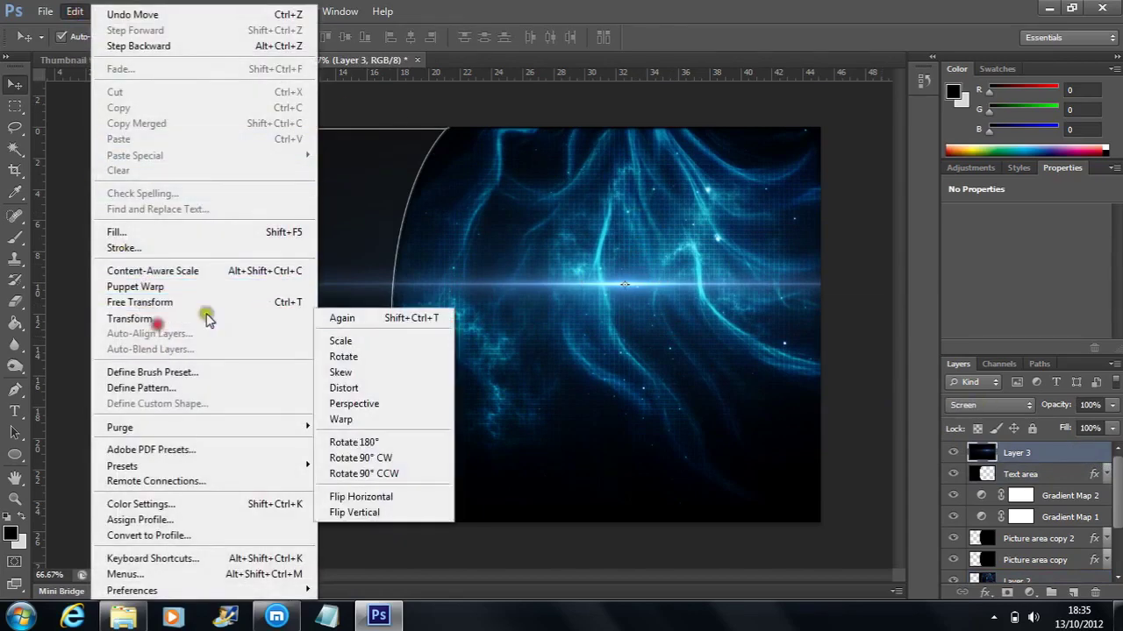
click(383, 458)
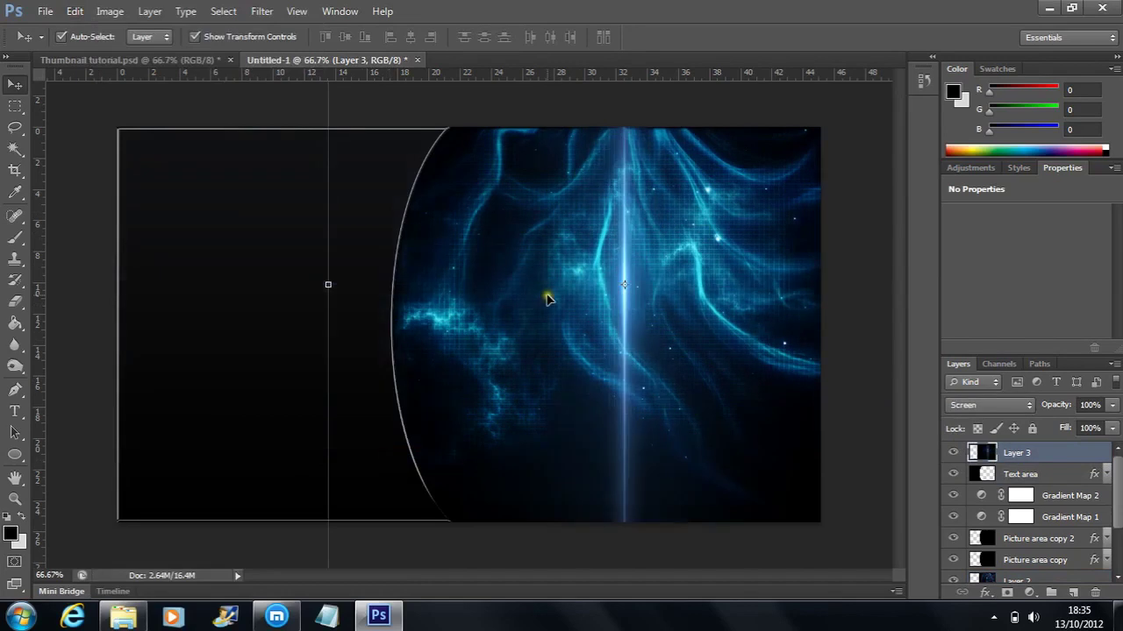
Step: Move the vertical flare to the text area's curved edge and place Layer 3 directly below the Text area layer
mouse_move(619, 255)
mouse_down()
mouse_move(518, 296)
mouse_move(427, 310)
mouse_move(390, 299)
mouse_up()
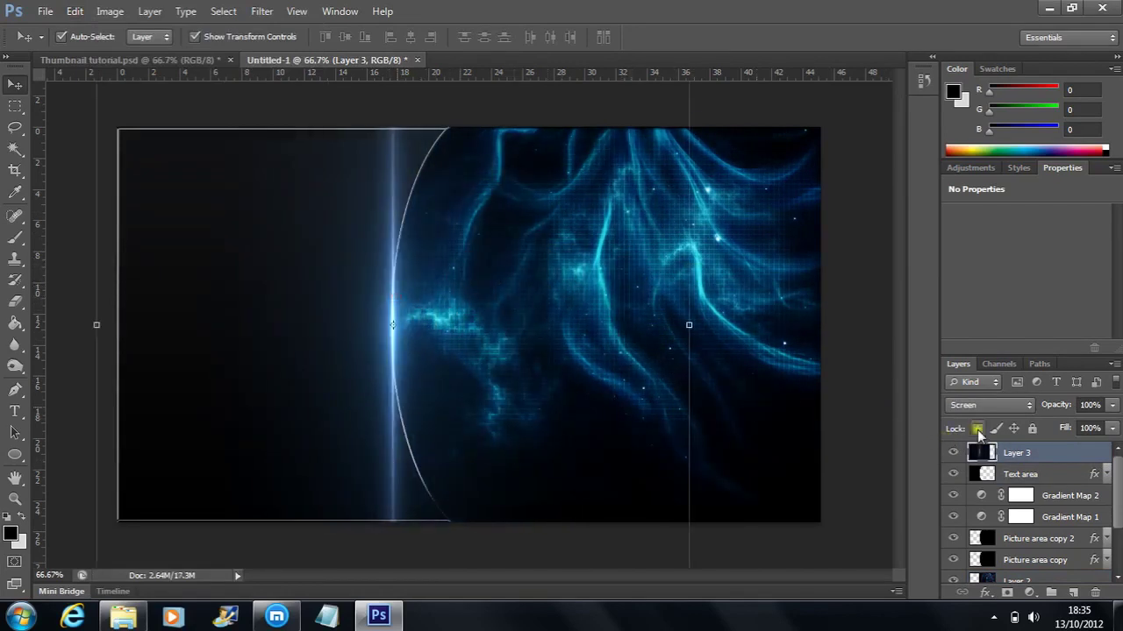
drag(979, 450, 1009, 476)
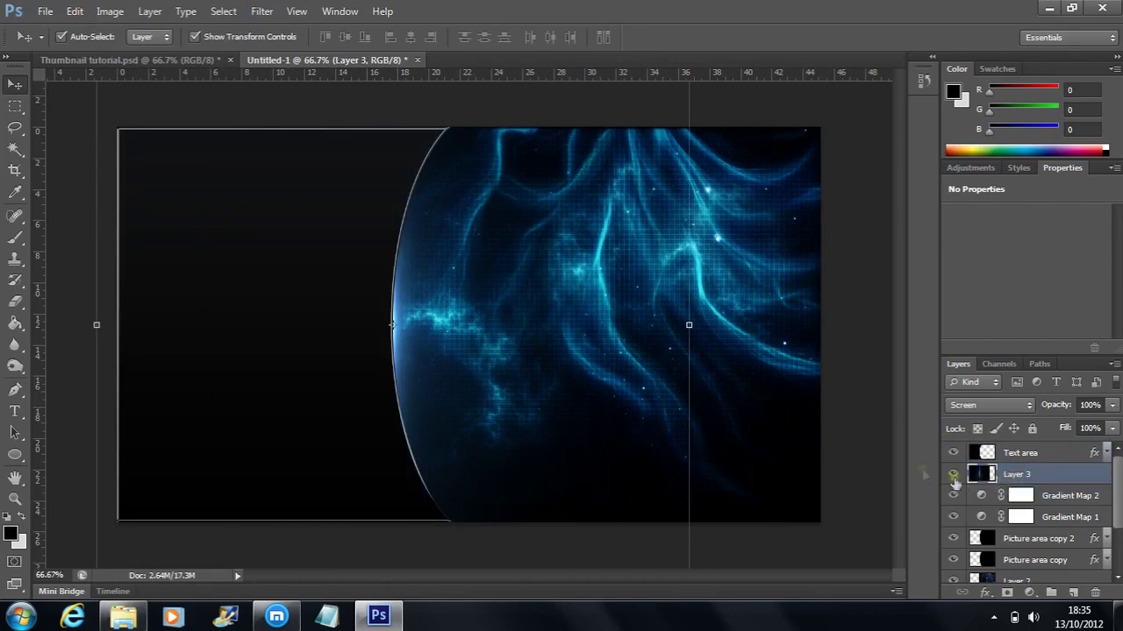
drag(403, 339, 412, 344)
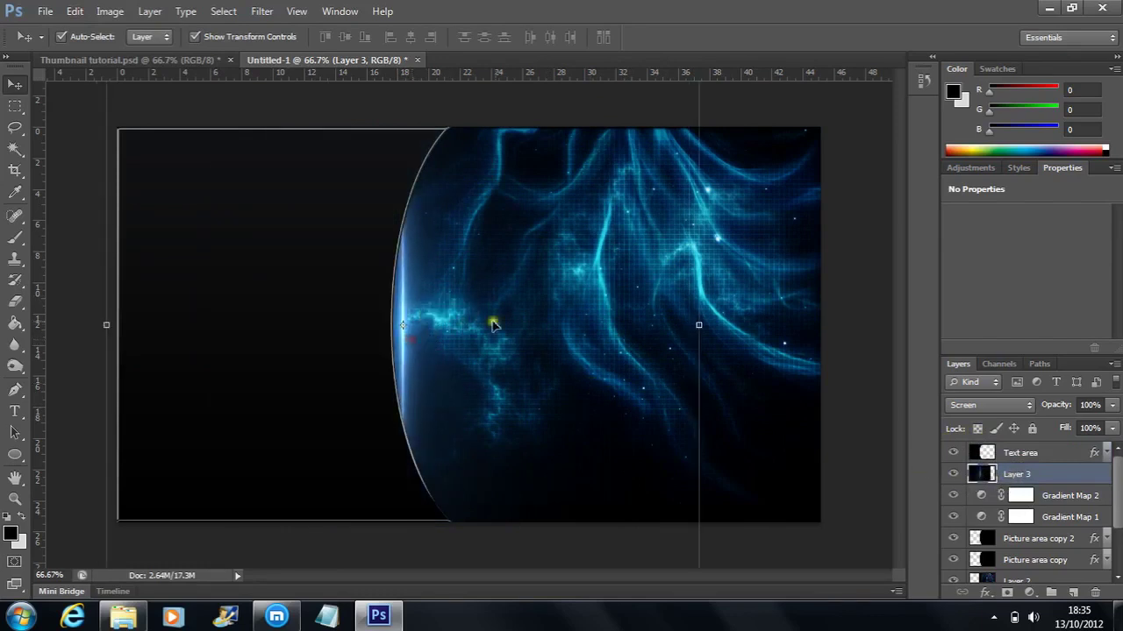
Step: Warp the flare on Layer 3 slightly toward the curve of the text area and apply the transformation
click(75, 11)
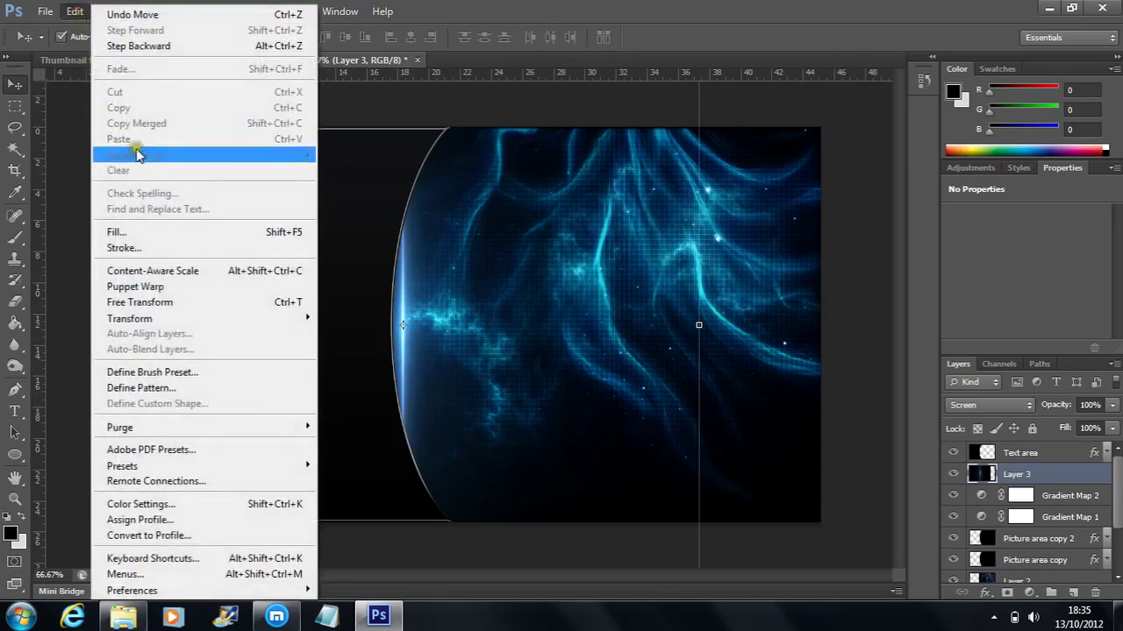
click(163, 319)
click(359, 419)
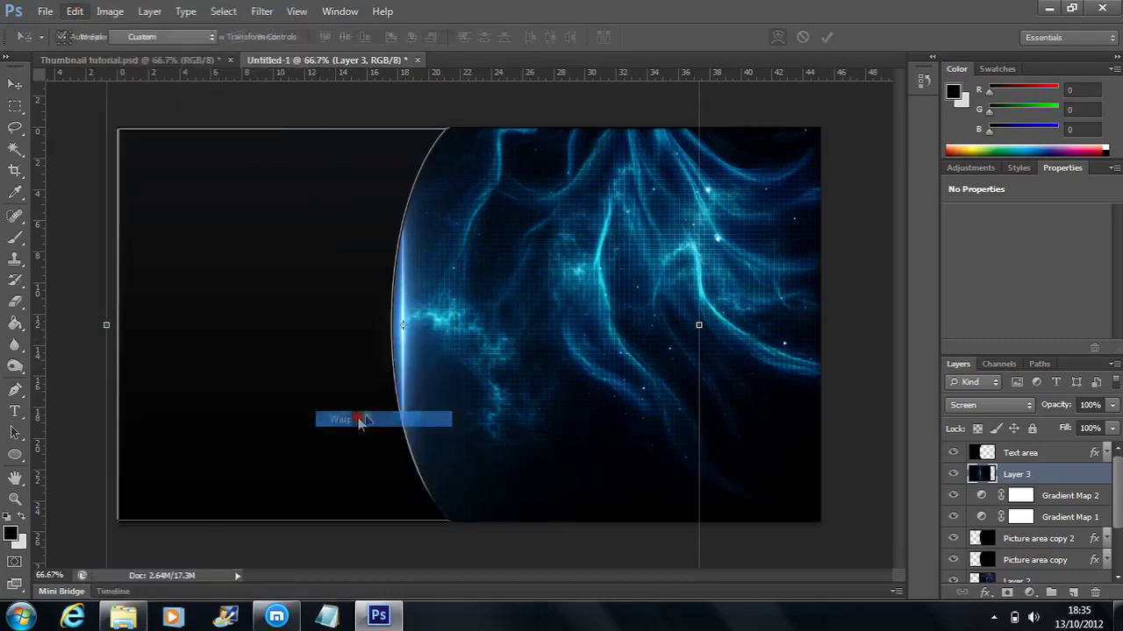
drag(450, 358, 438, 358)
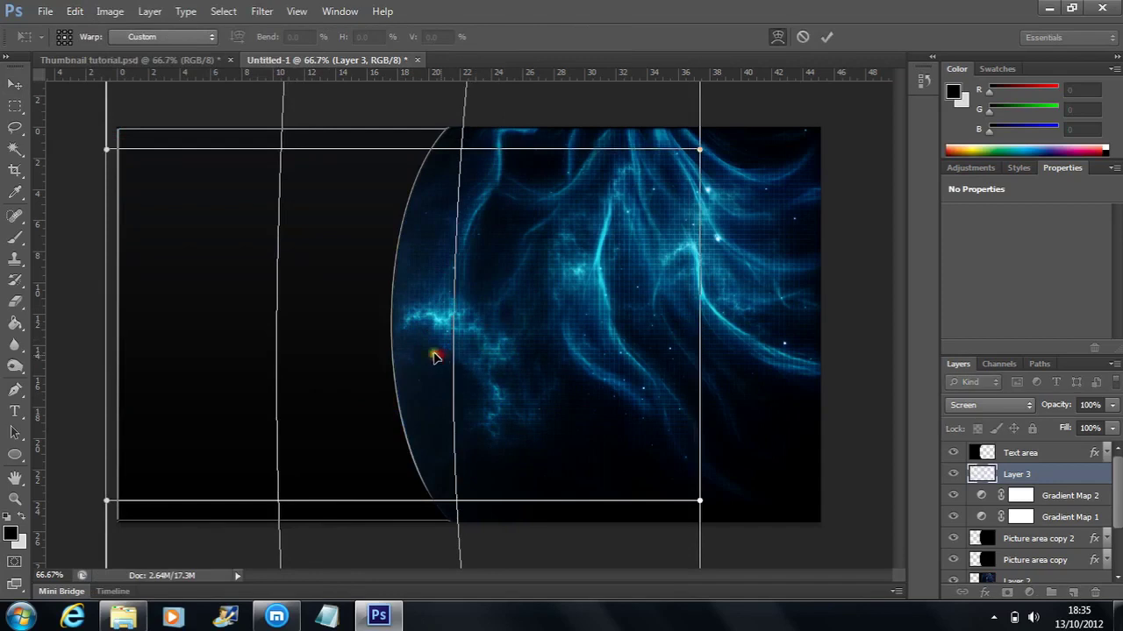
double_click(534, 255)
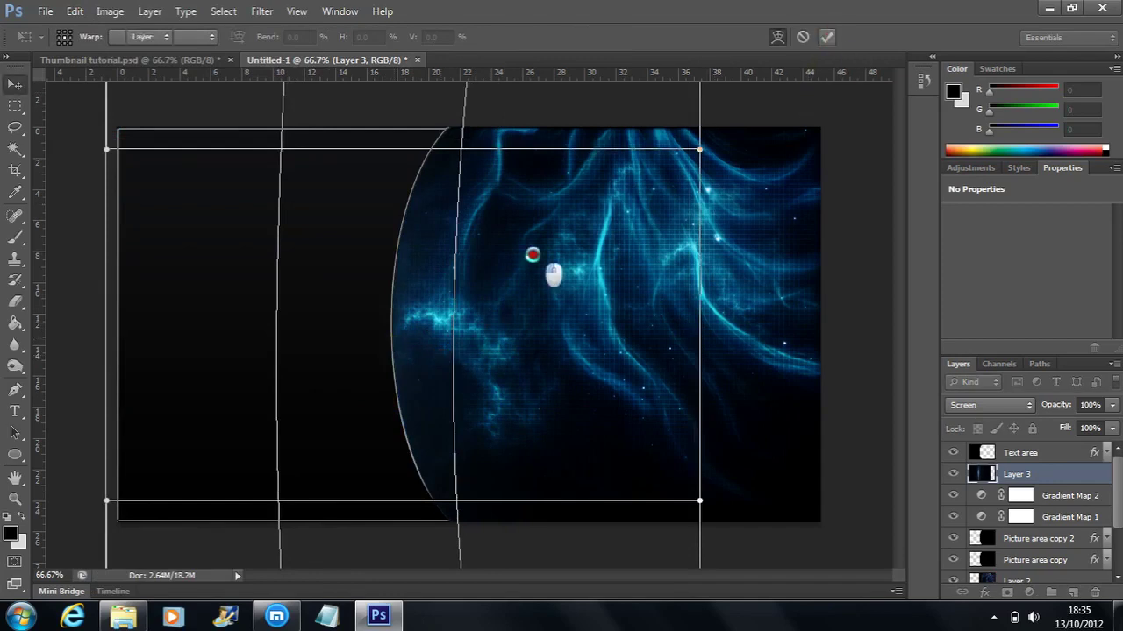
Step: Move the flare into the open picture area and warp it further into a curve matching the text area's edge
drag(414, 312, 527, 314)
click(79, 11)
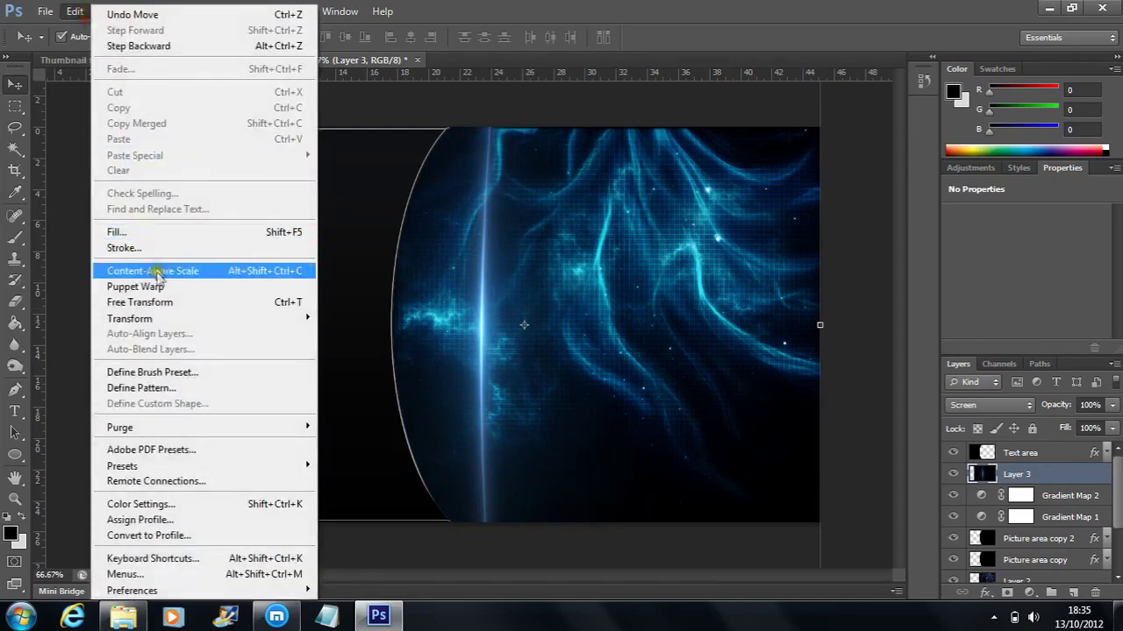
mouse_move(314, 323)
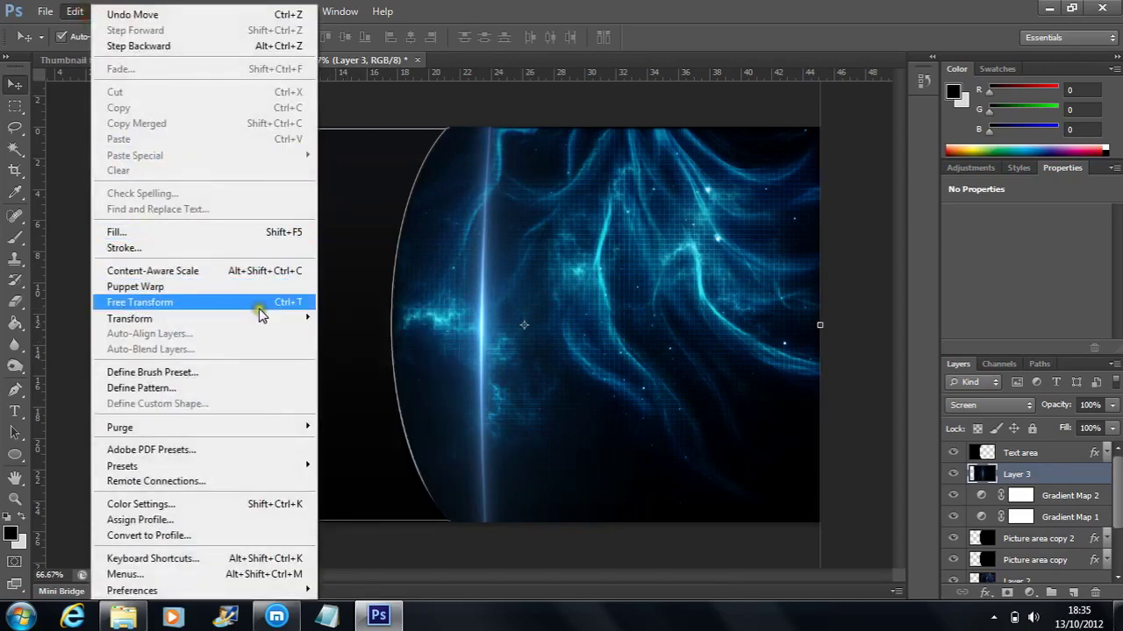
click(355, 420)
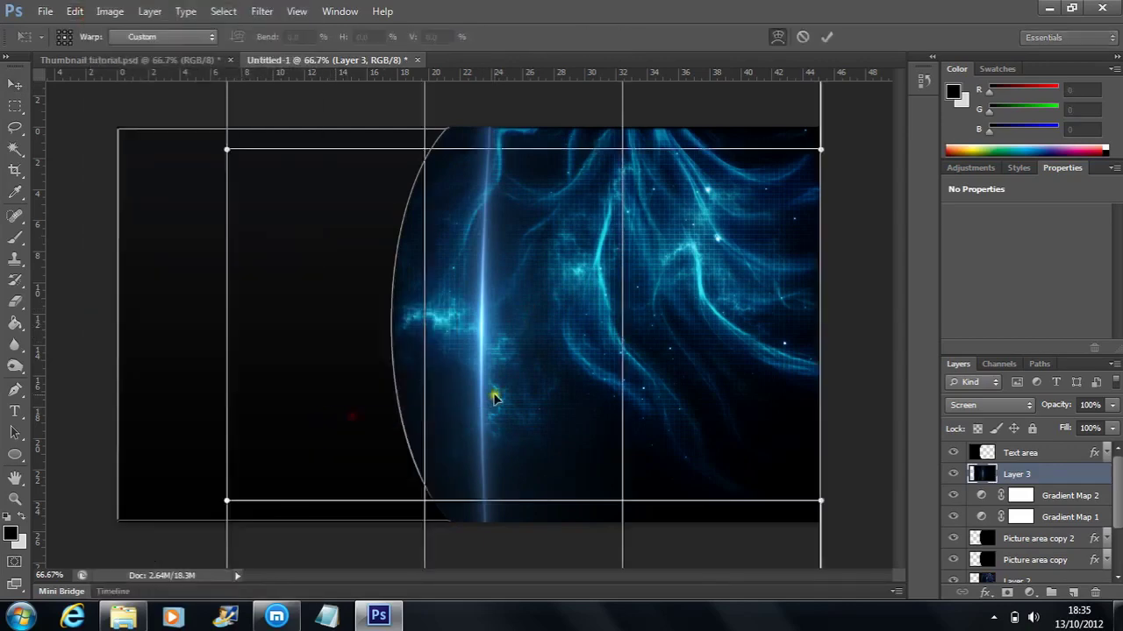
drag(615, 320, 172, 314)
click(826, 37)
Step: Undo the last layer move and fully lock the Text area layer
key(v)
click(509, 327)
drag(509, 327, 501, 321)
key(ctrl+z)
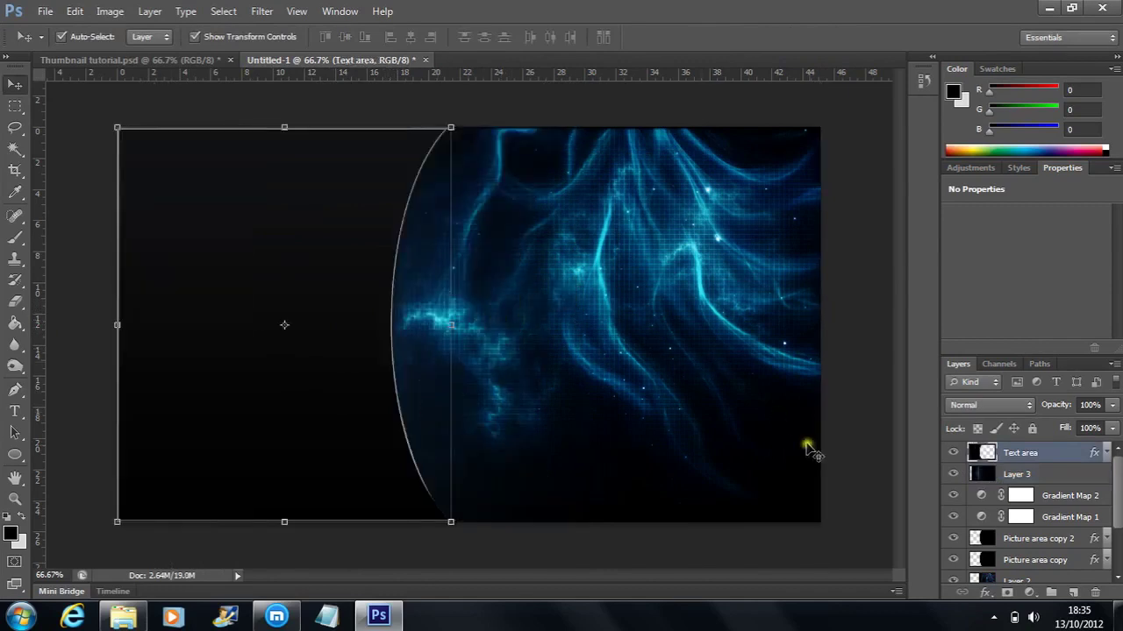
click(1034, 430)
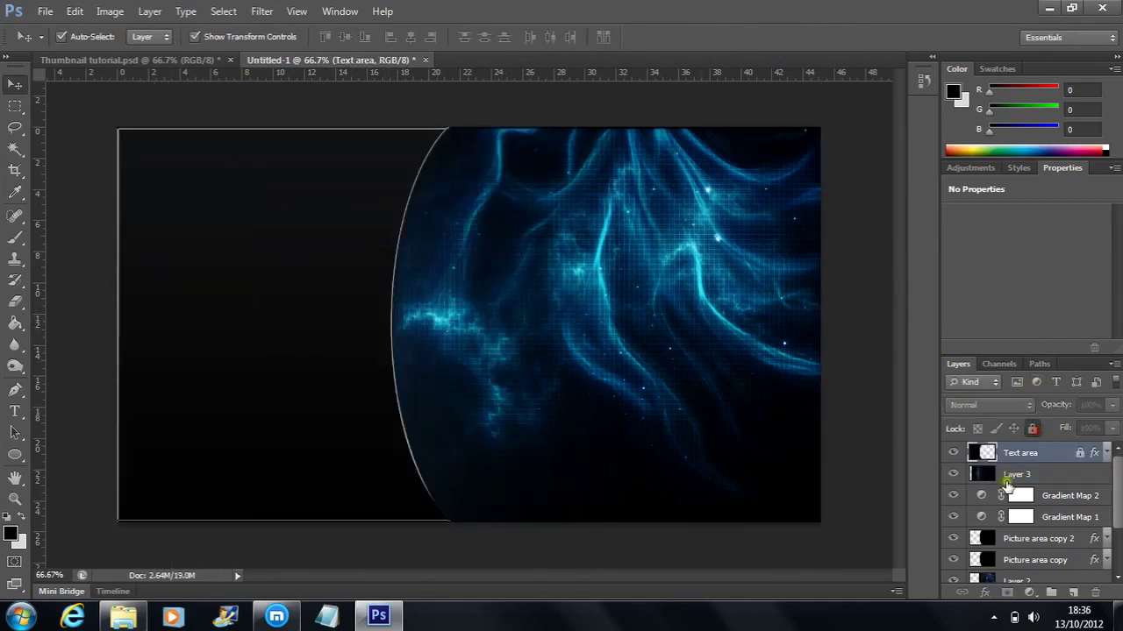
Step: Position the curved flare along the text area's edge and place Layer 3 directly below Gradient Map 1
click(1008, 474)
mouse_move(473, 367)
mouse_down()
mouse_move(535, 371)
mouse_move(485, 369)
mouse_up()
key(Left)
key(Left)
key(Left)
key(Left)
key(Left)
key(Left)
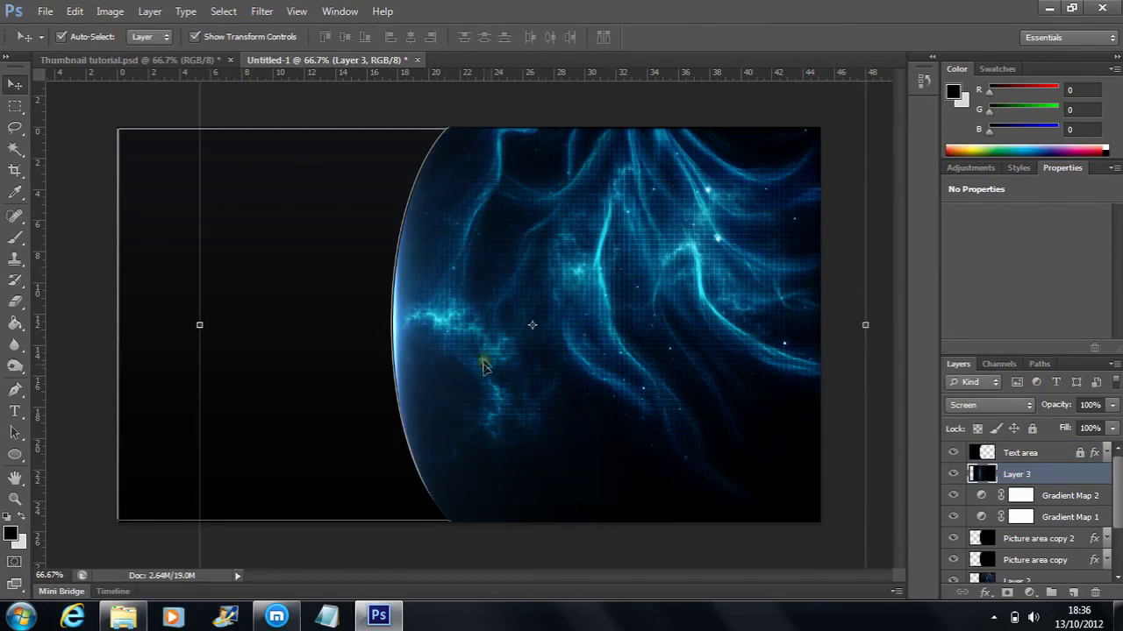
drag(1004, 491, 1028, 524)
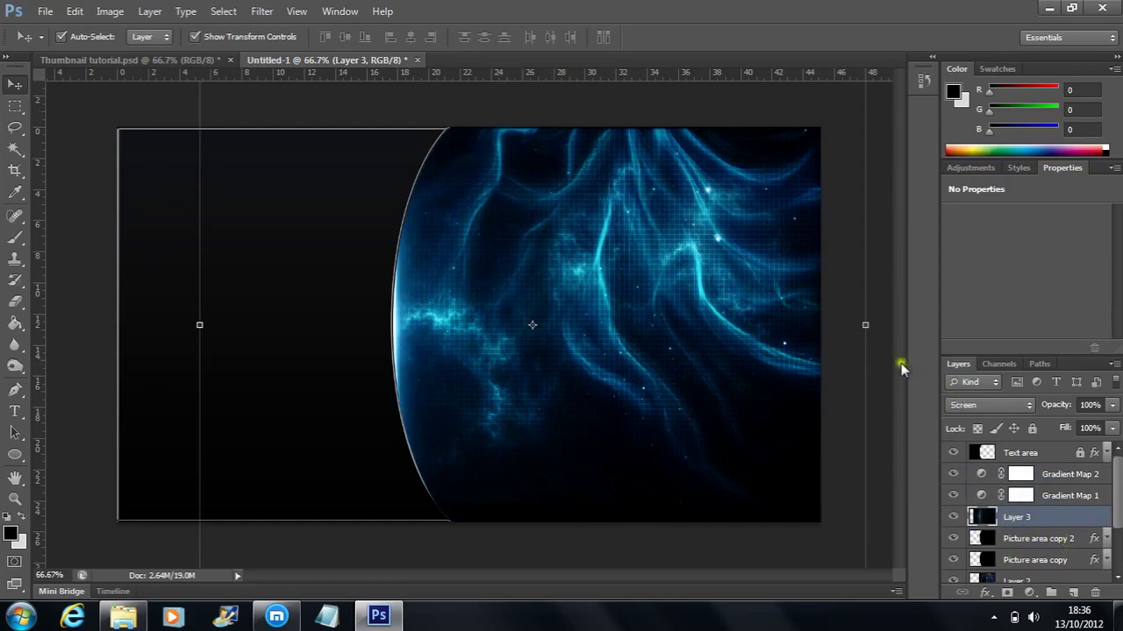
click(898, 435)
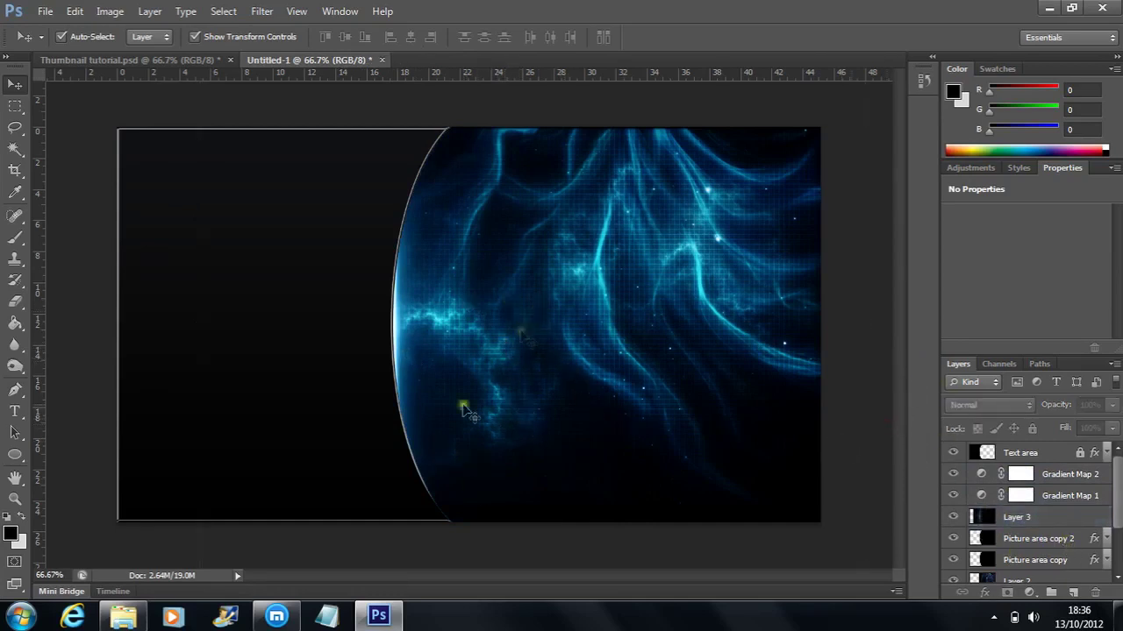
Step: Add the two-line title "FINAL THUMBNAIL" in 72 pt Pressboard JL and position it in the upper part of the text area
click(15, 411)
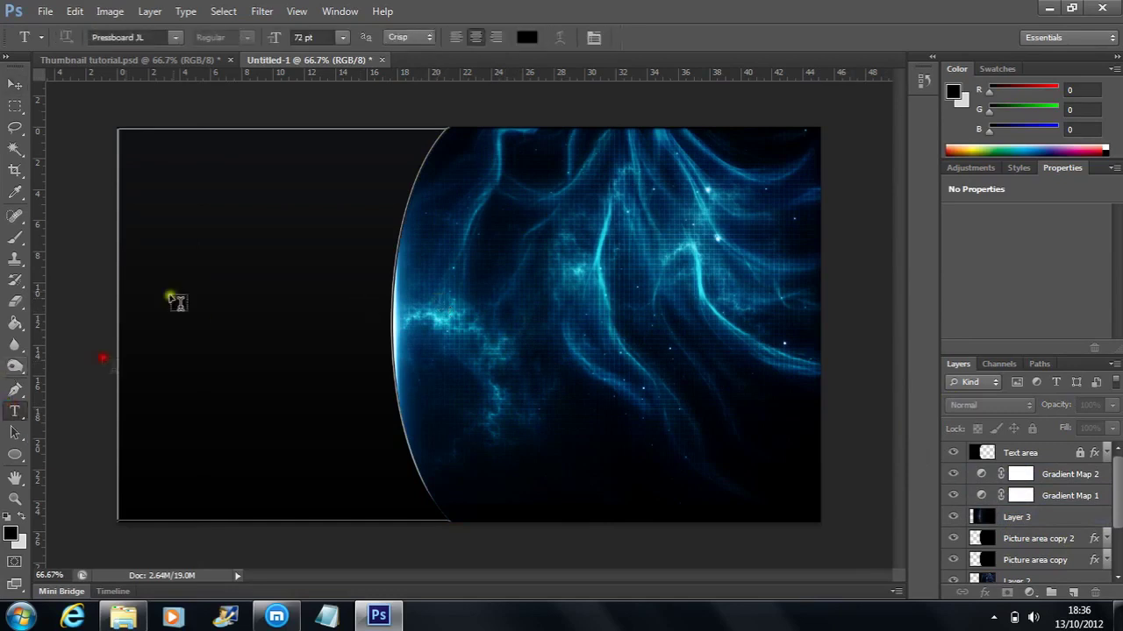
click(158, 233)
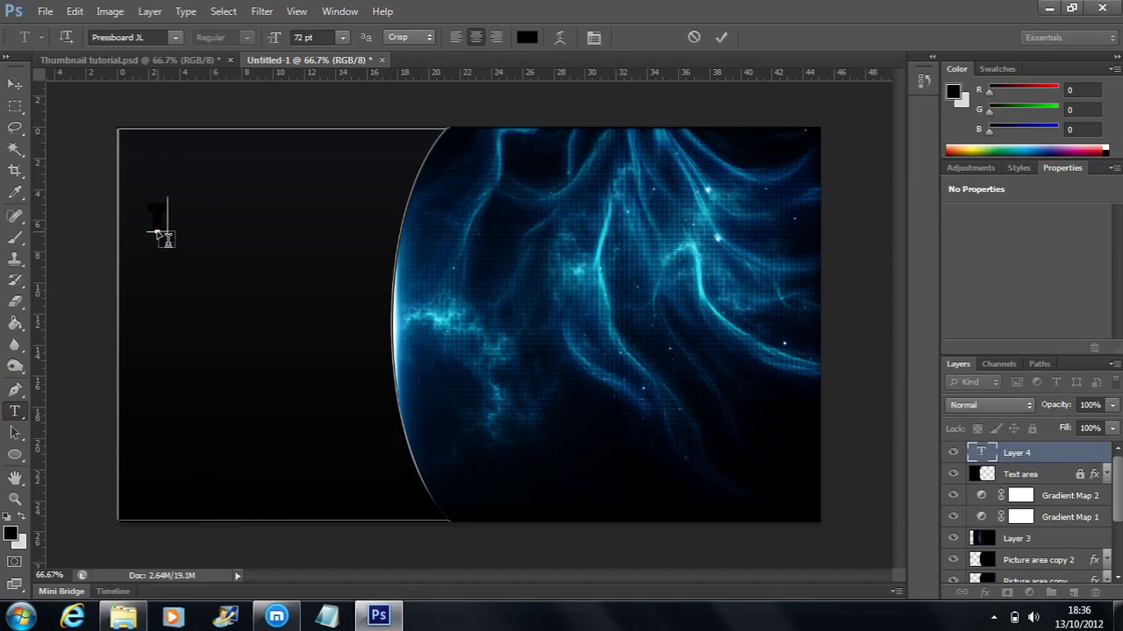
text(FINAL T)
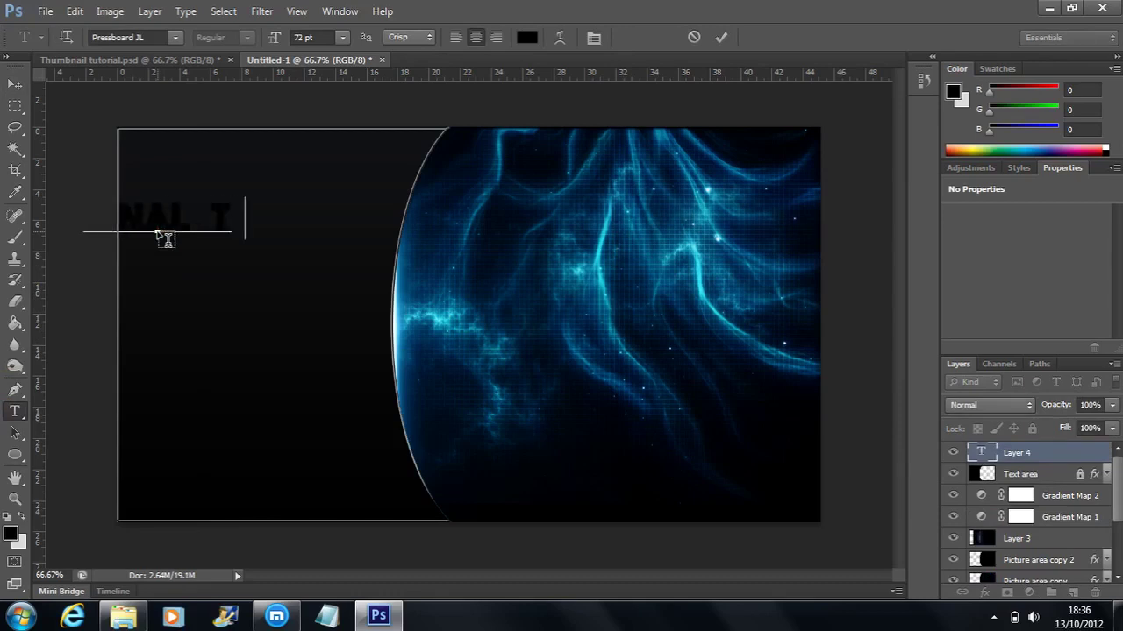
text(HUMBNAM)
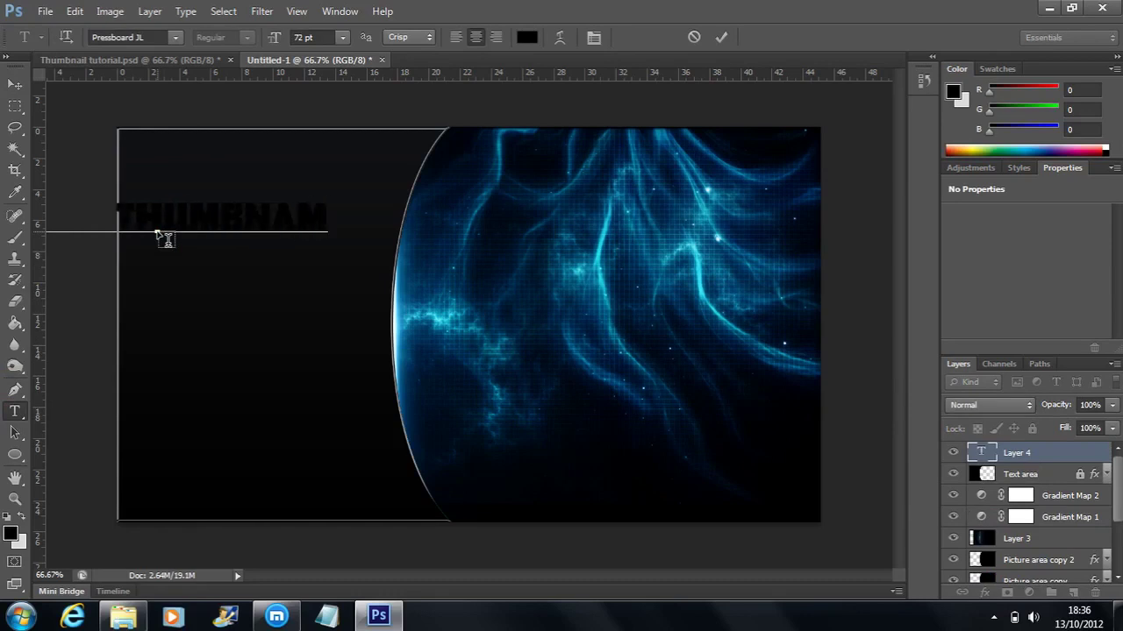
key(BackSpace)
text(IL)
key(Return)
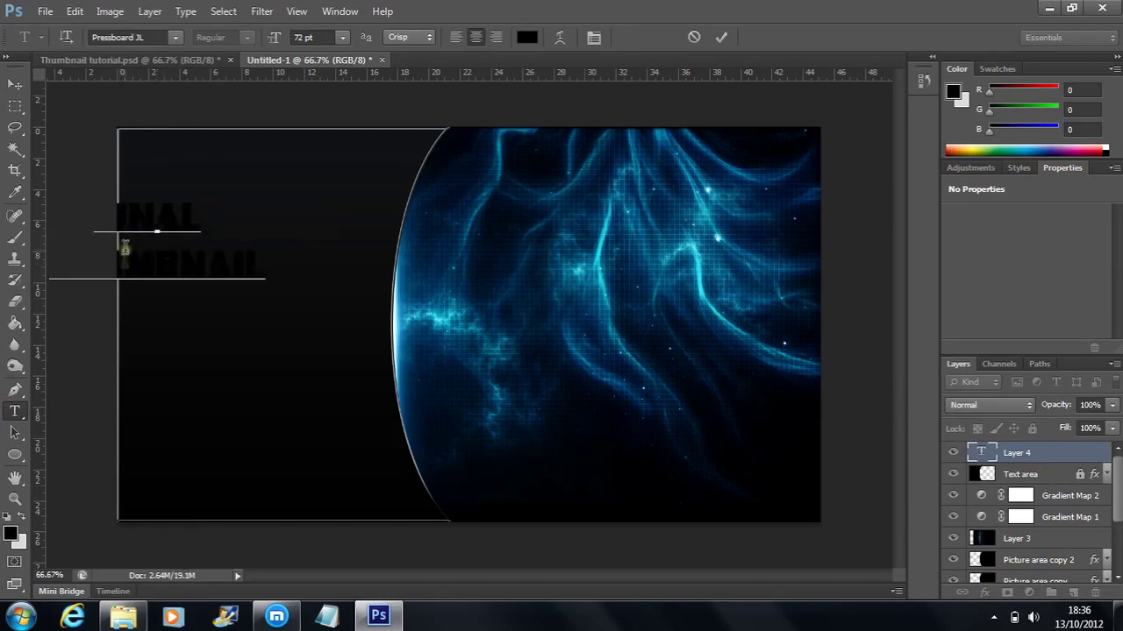
click(15, 84)
drag(167, 224, 283, 162)
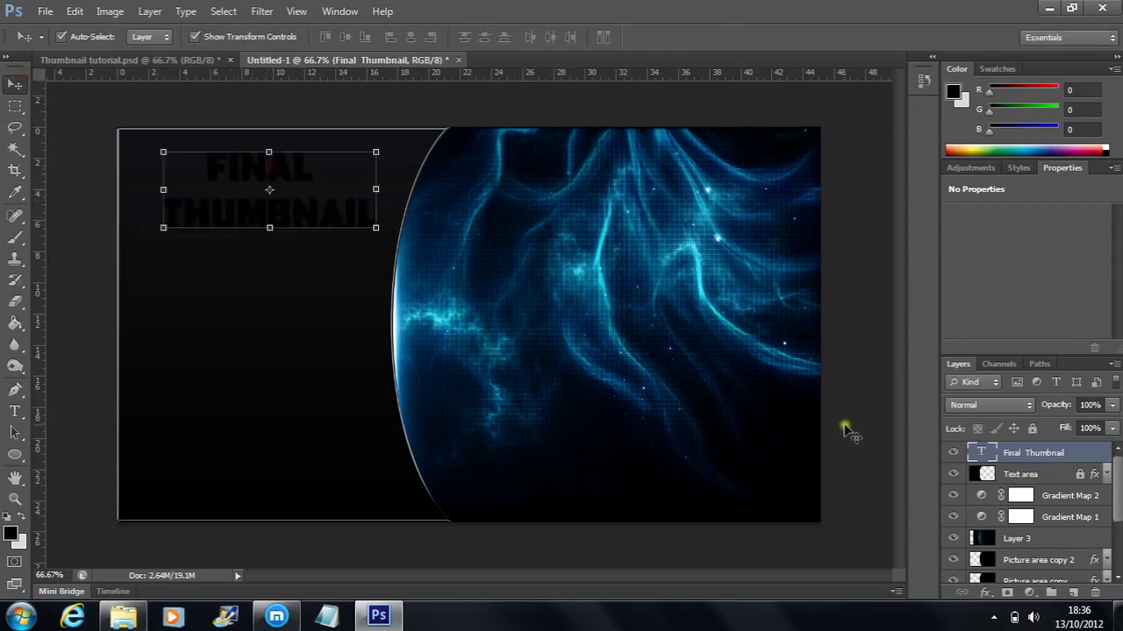
Step: Apply a black-to-white linear Gradient Overlay with a 150% scale to the title text layer
double_click(1093, 451)
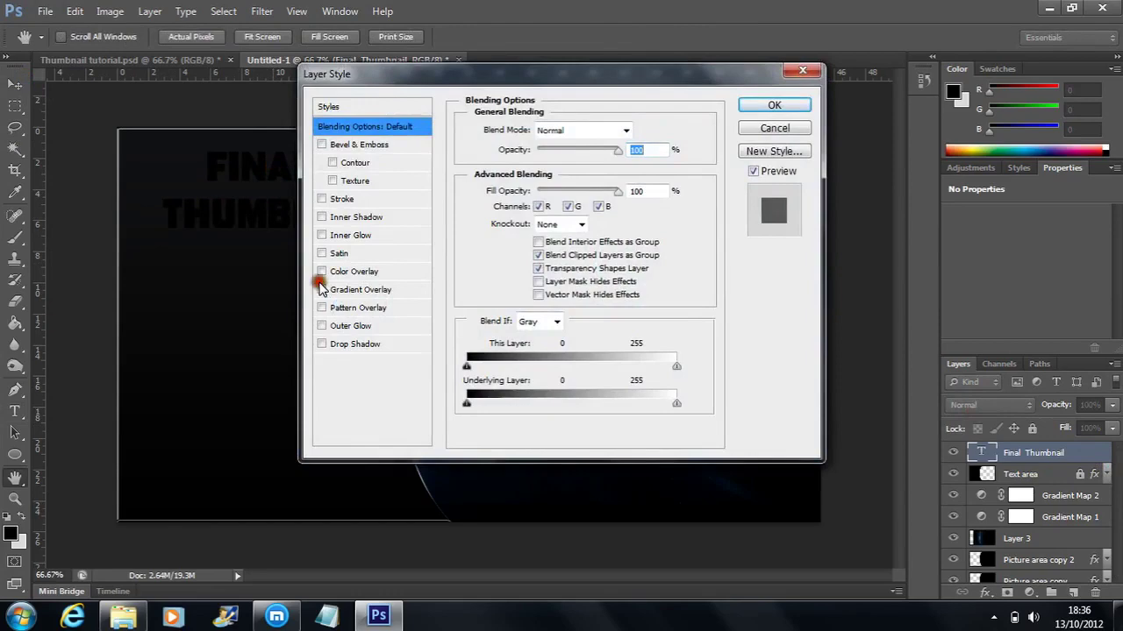
click(323, 289)
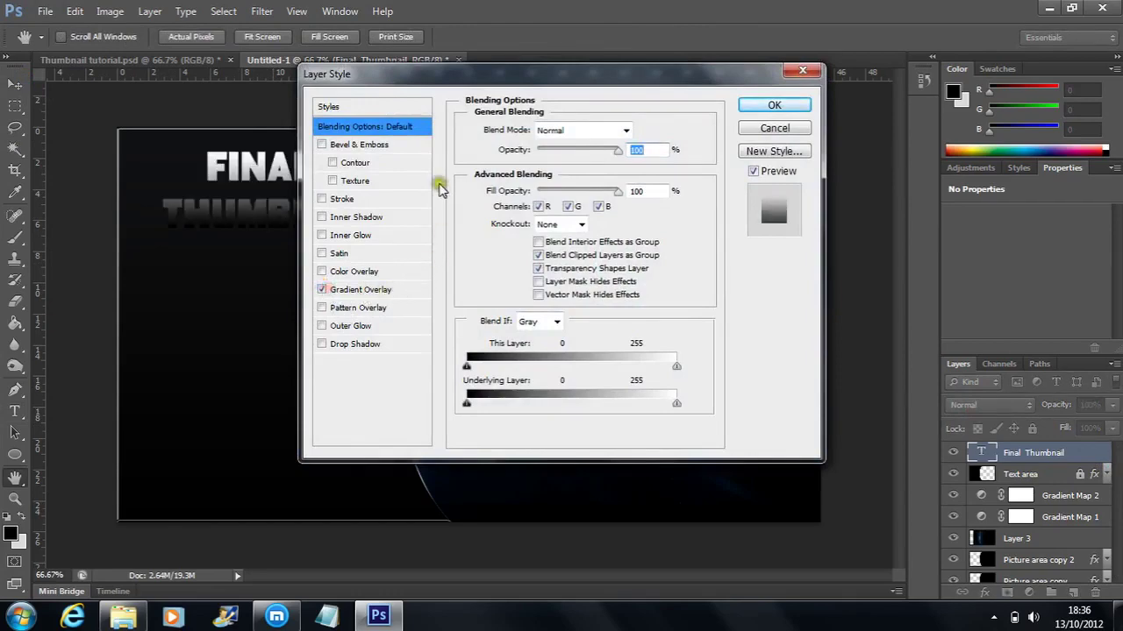
click(376, 290)
drag(584, 243, 637, 242)
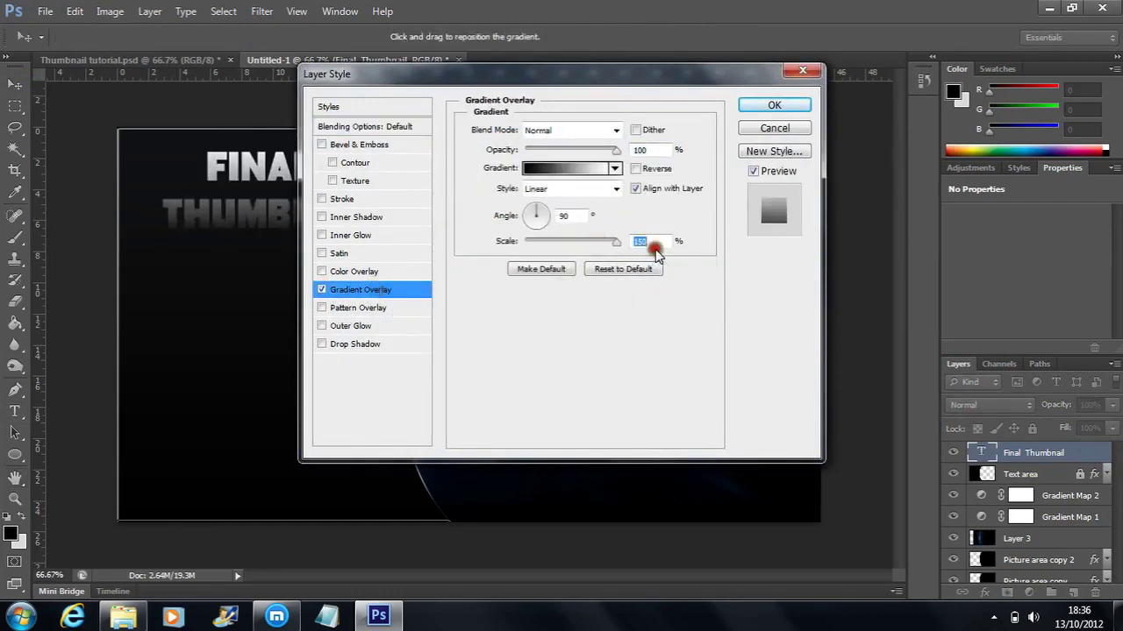
click(800, 106)
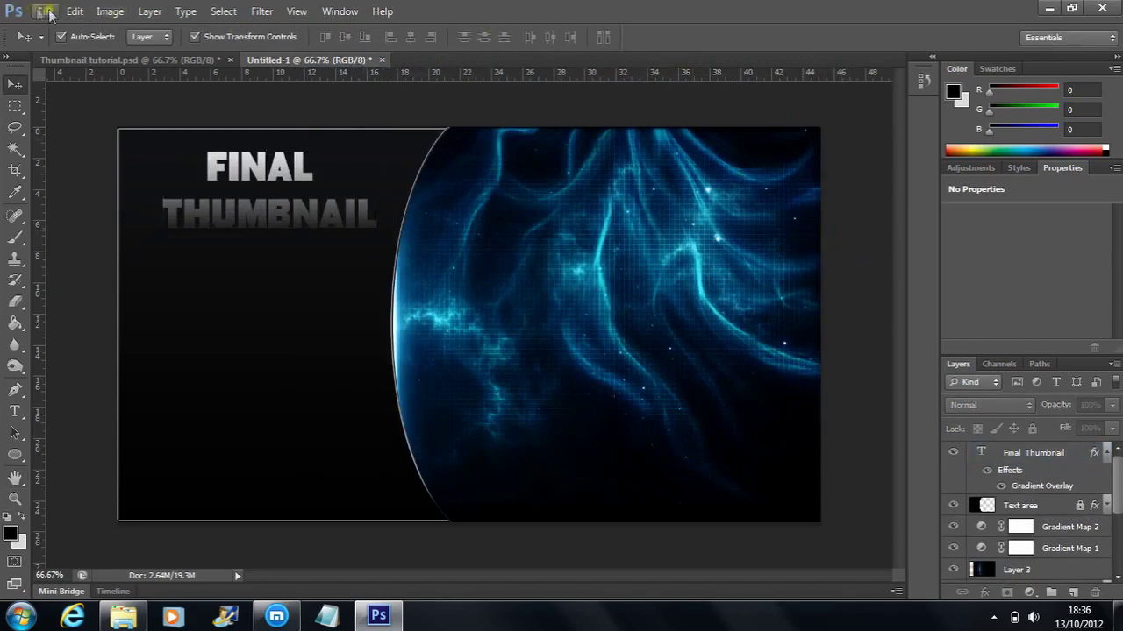
Step: Open the Save for Web export settings for the finished thumbnail
click(46, 12)
click(116, 241)
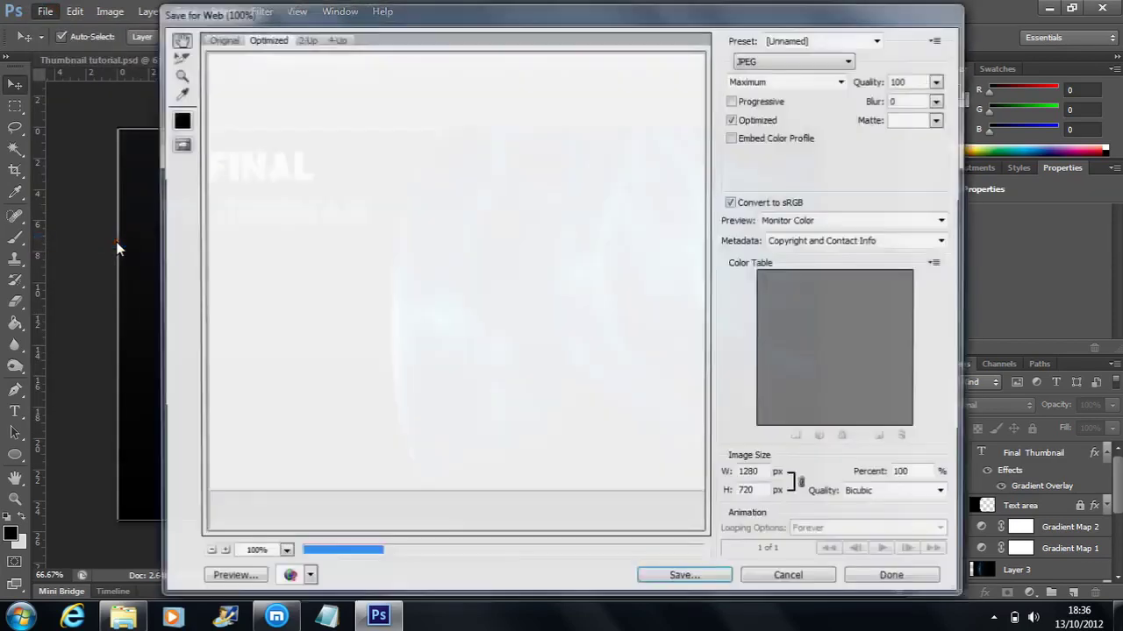